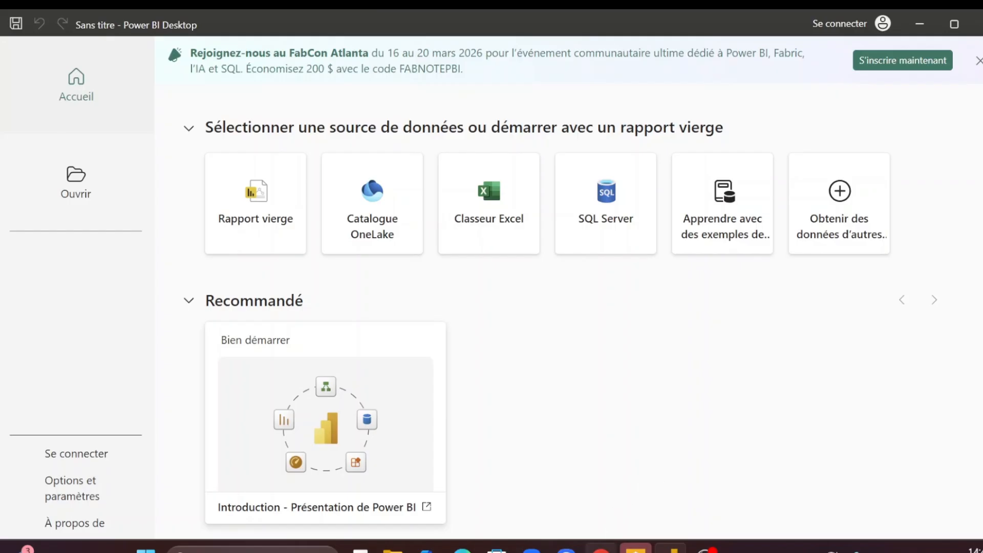
Step: Switch to the browser and download the Car Sales sample data set in xlsx format from the Sample Data Sets page
left_click(600, 548)
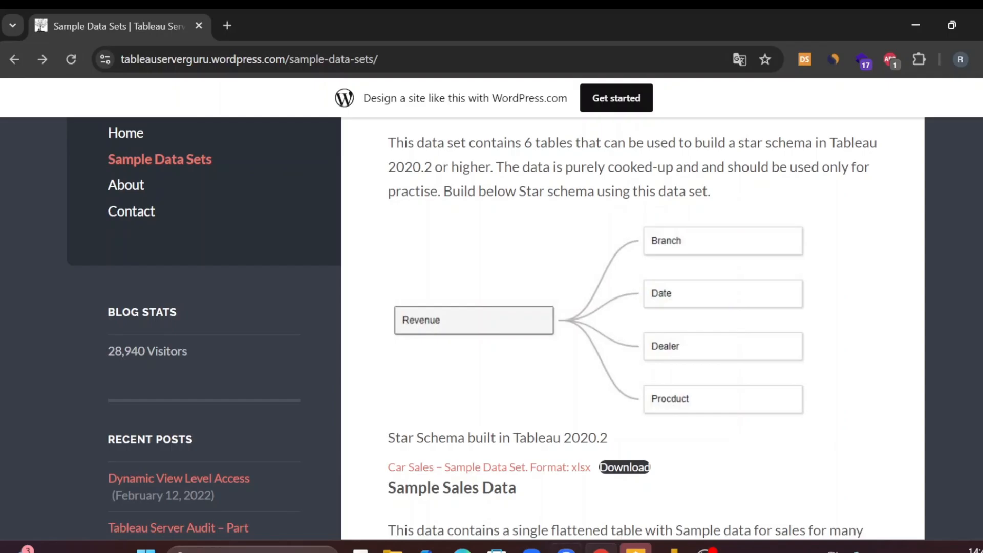
scroll(535, 163, "up", 1)
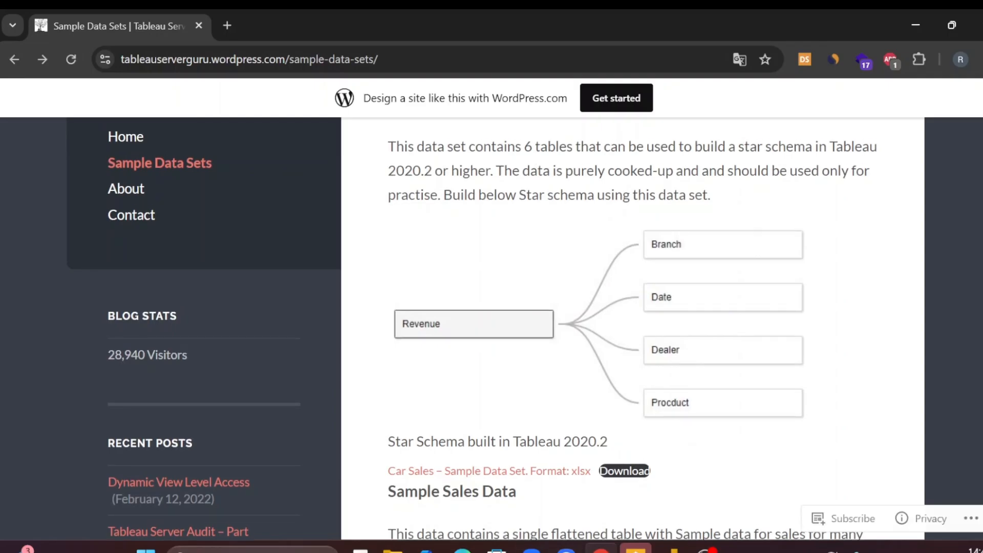
left_click_drag(525, 147, 567, 147)
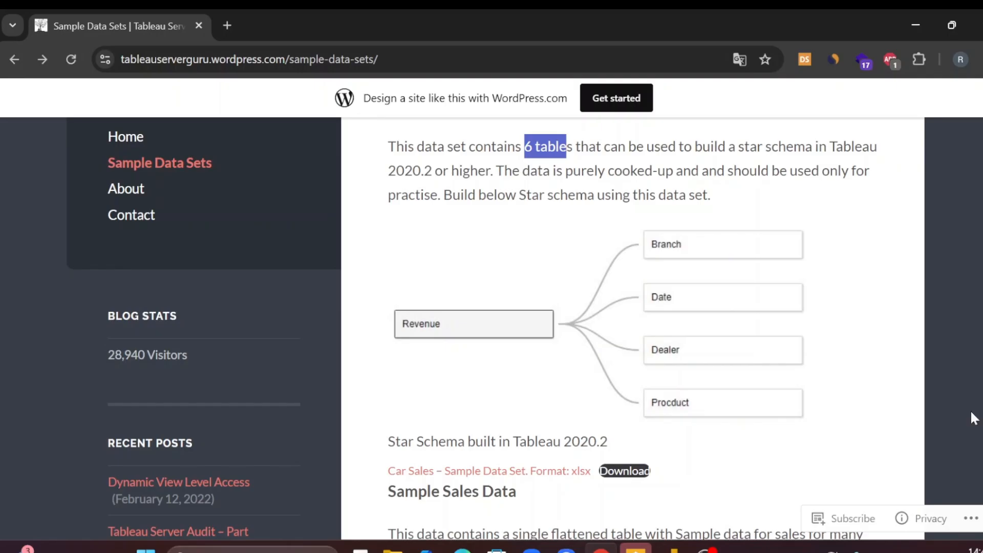
left_click(637, 474)
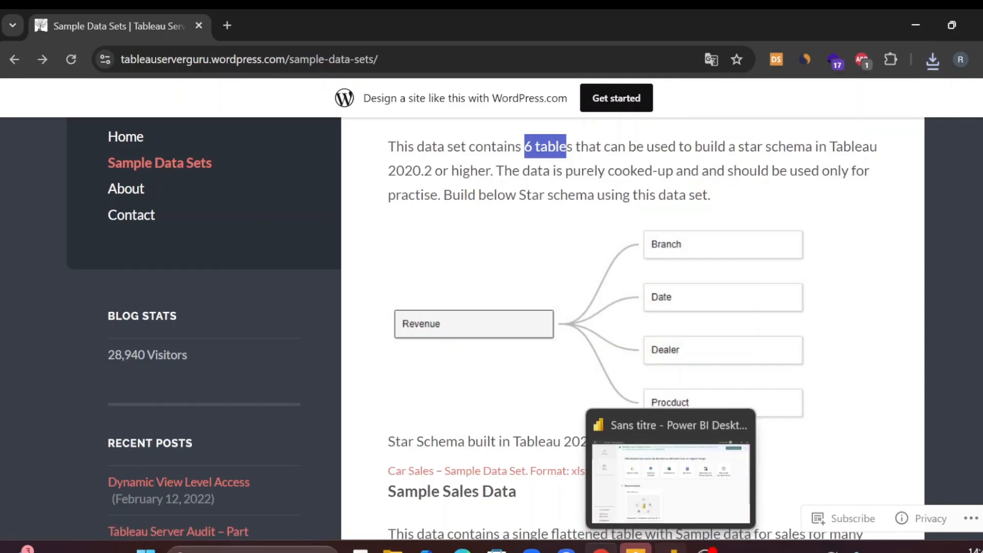
Step: Open the downloaded star-schema-2 workbook in Excel
left_click(671, 547)
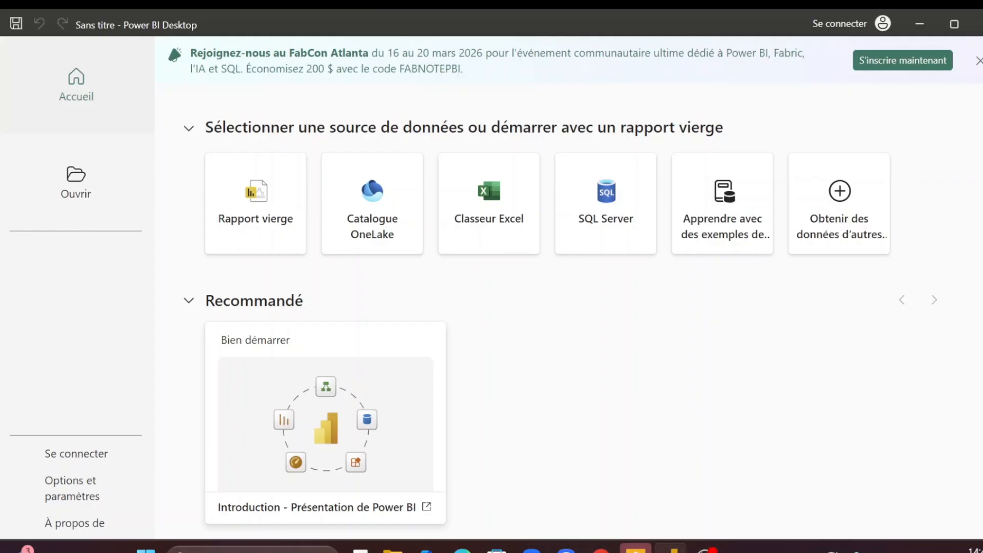
key("alt+Tab")
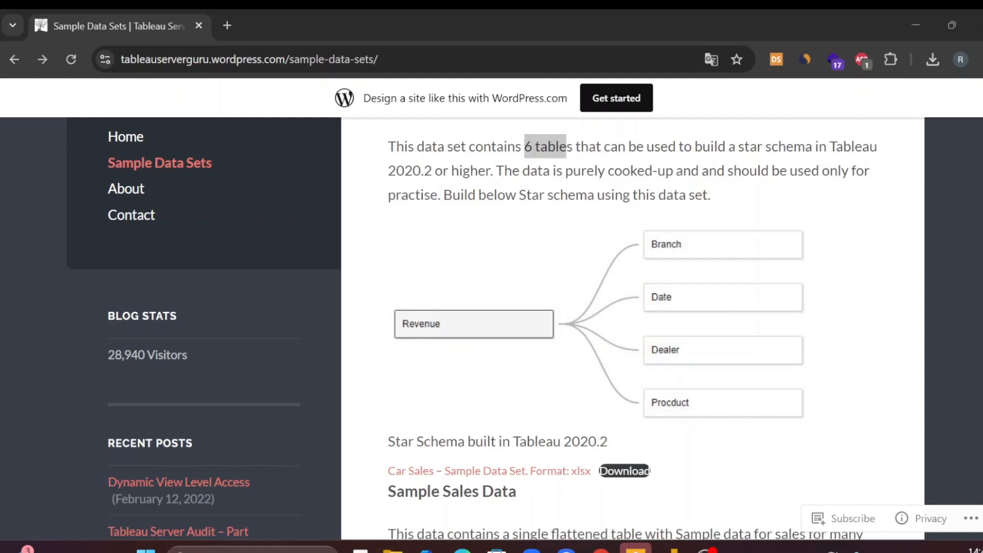
left_click(392, 549)
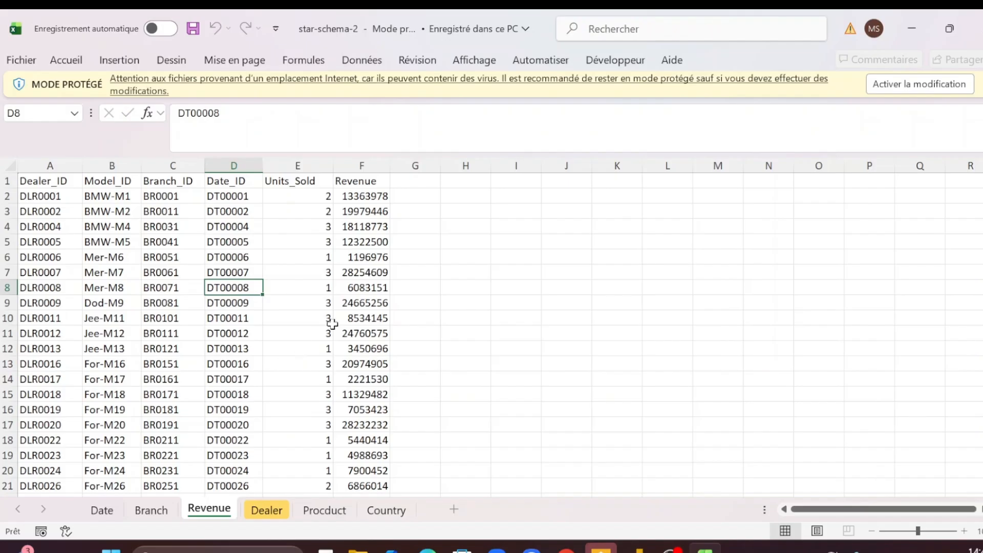
Step: Examine the Revenue sheet's ID columns, Units_Sold and Revenue to understand the structure of the fact table
left_click(344, 169)
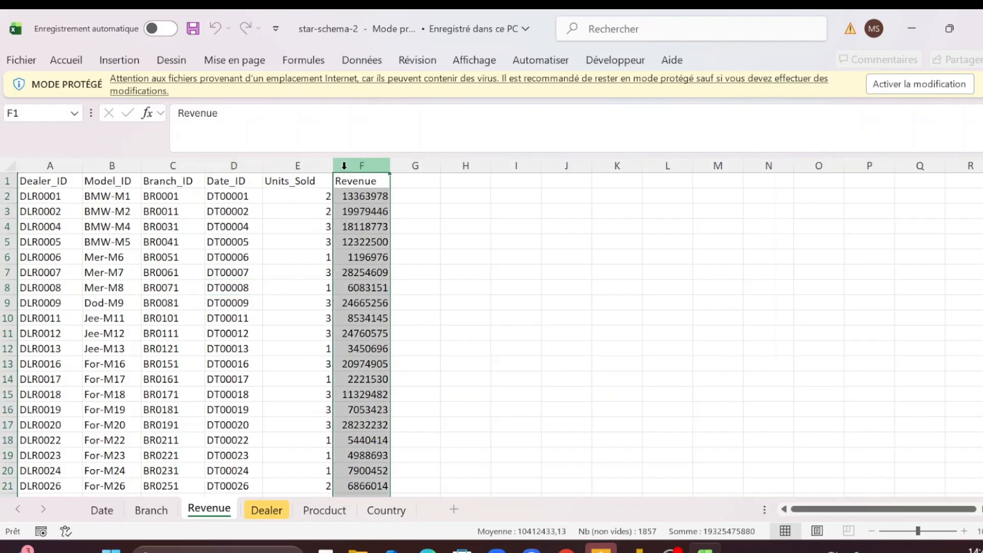
left_click(112, 212)
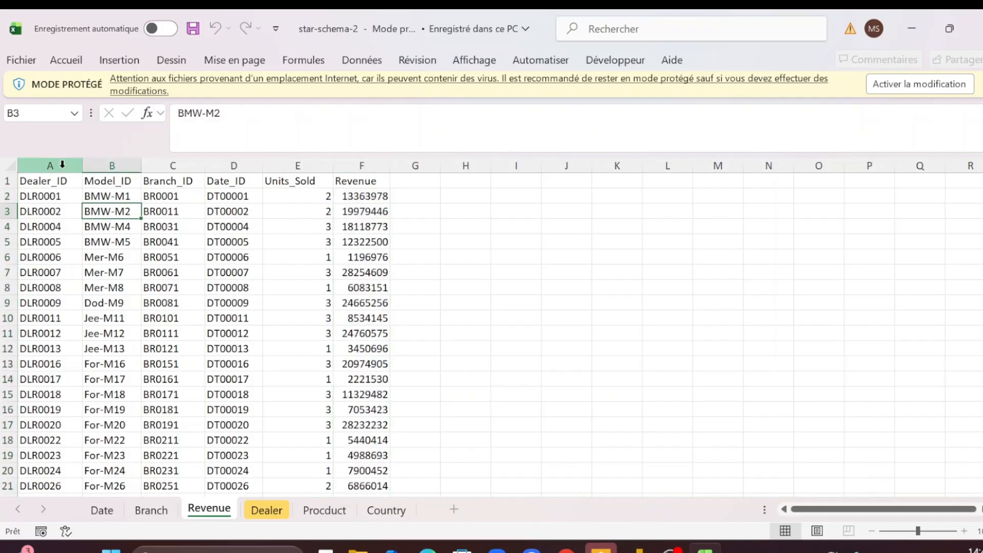
left_click(50, 166)
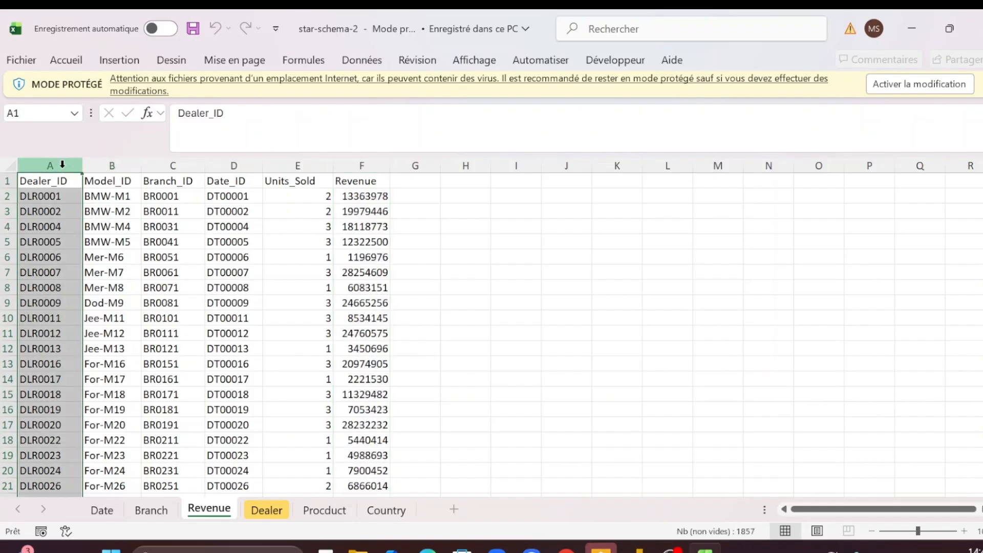
left_click(48, 195)
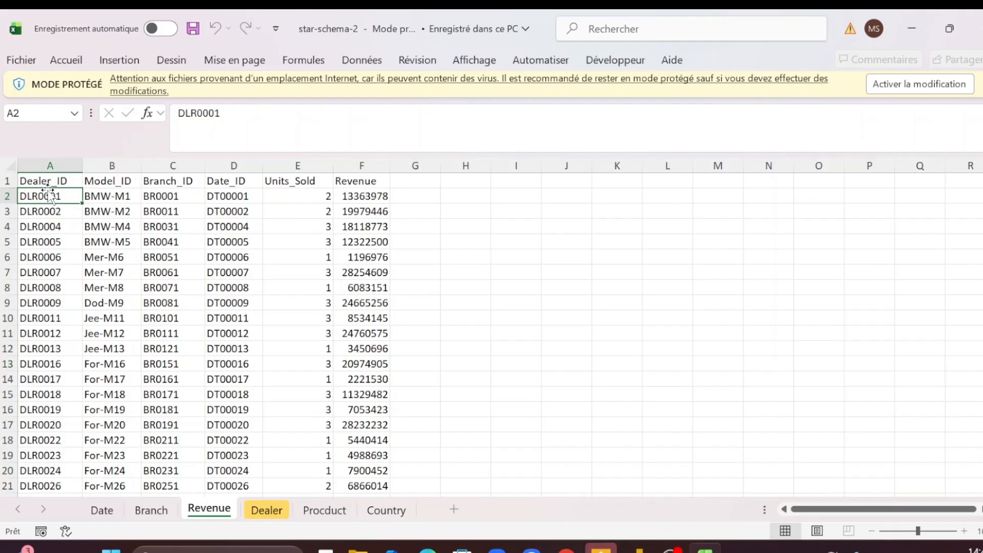
left_click(61, 180)
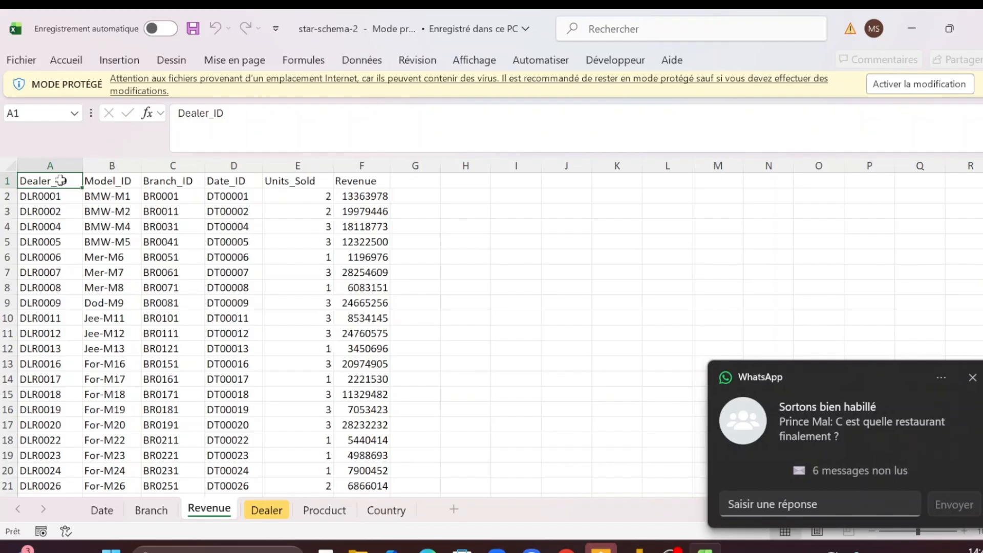
left_click(104, 182)
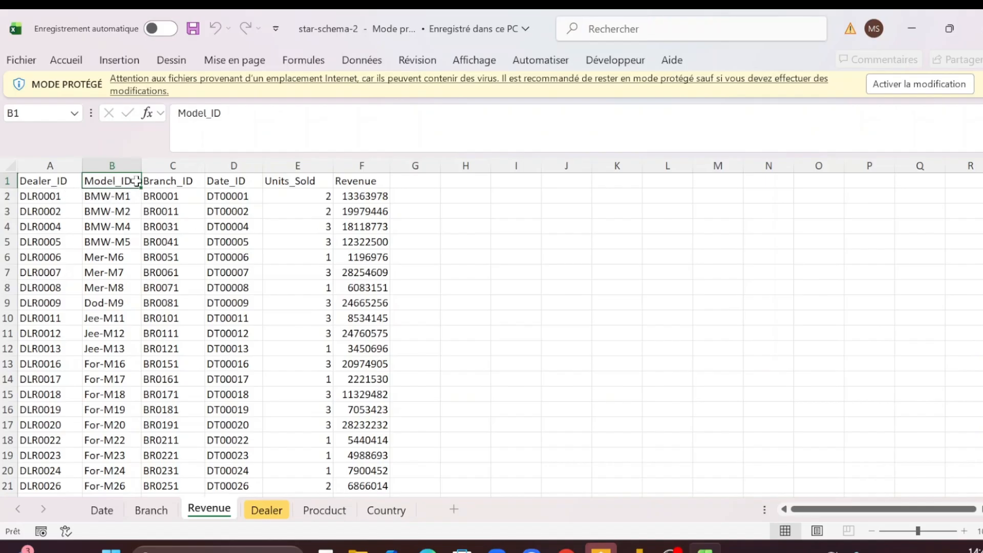
left_click(163, 185)
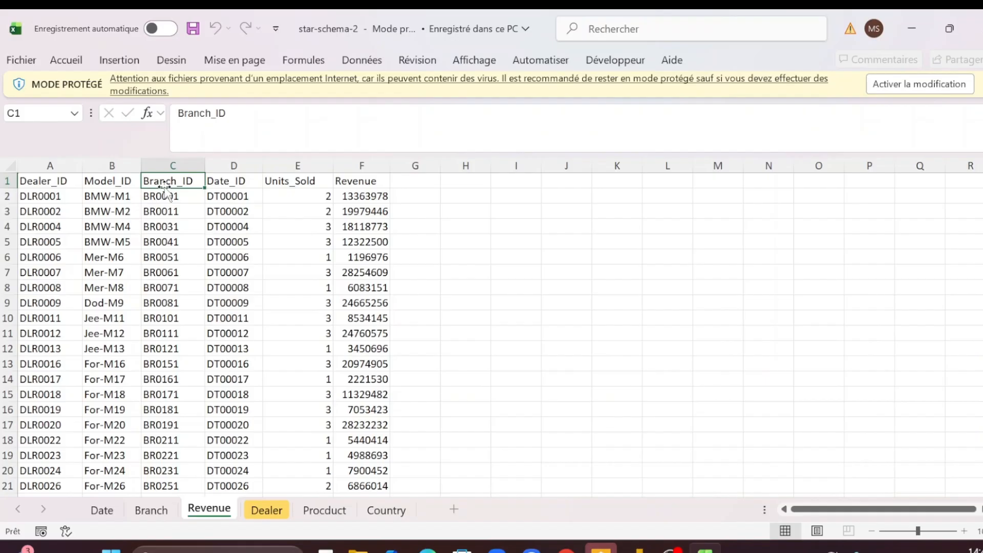
left_click(222, 181)
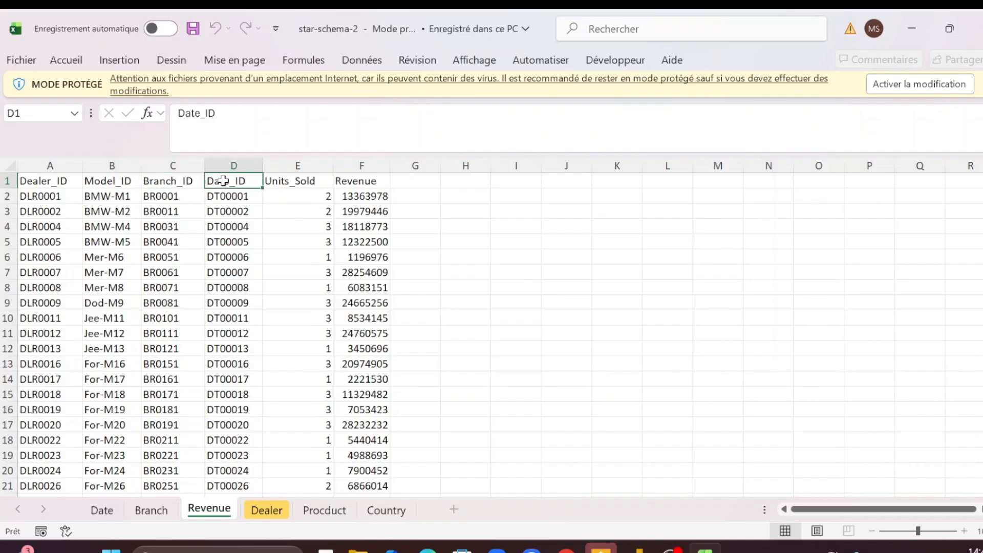
left_click(303, 182)
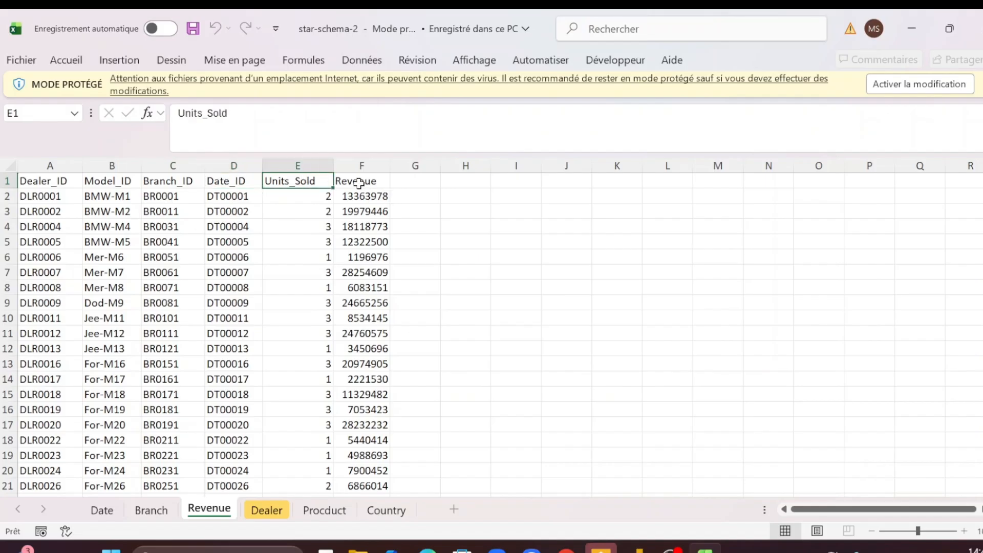
left_click(358, 183)
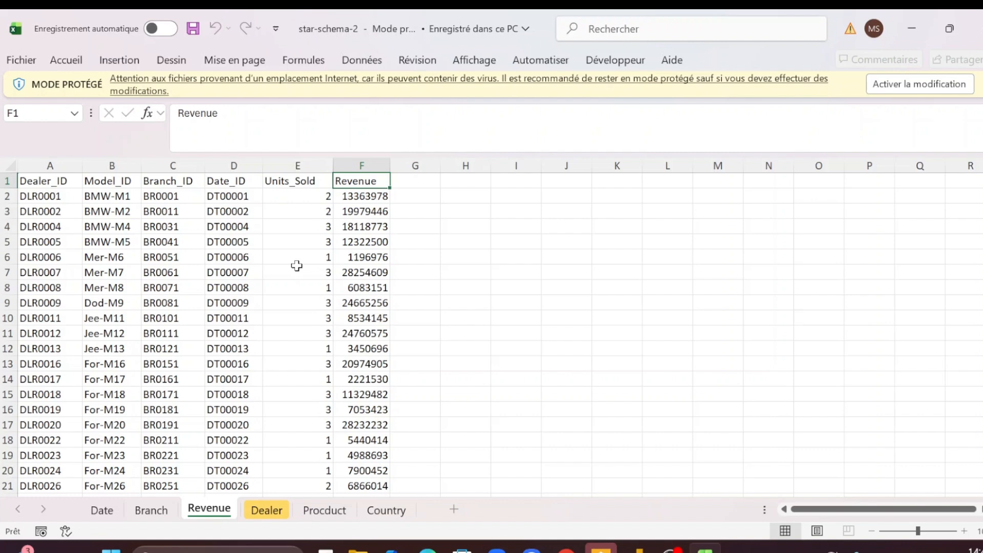
left_click(362, 214)
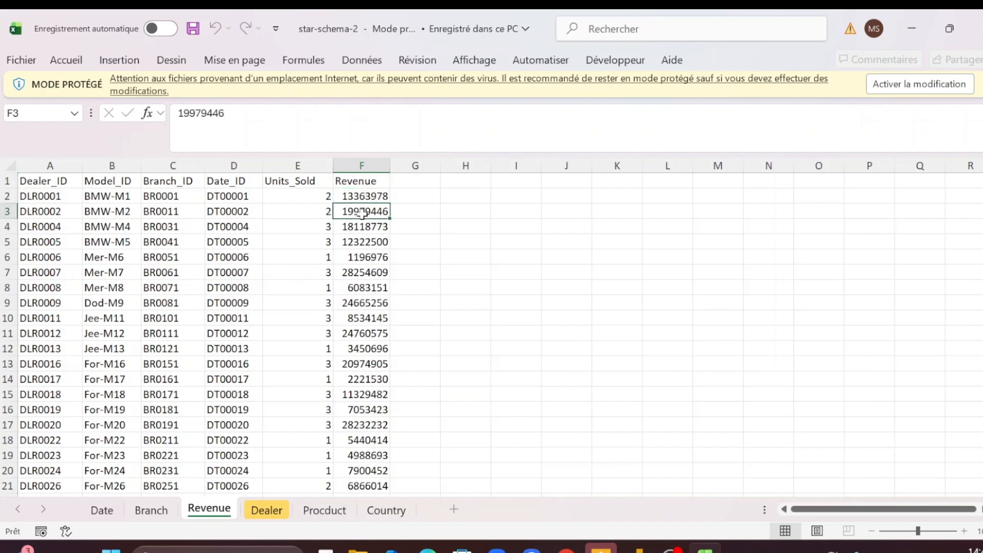
left_click(219, 226)
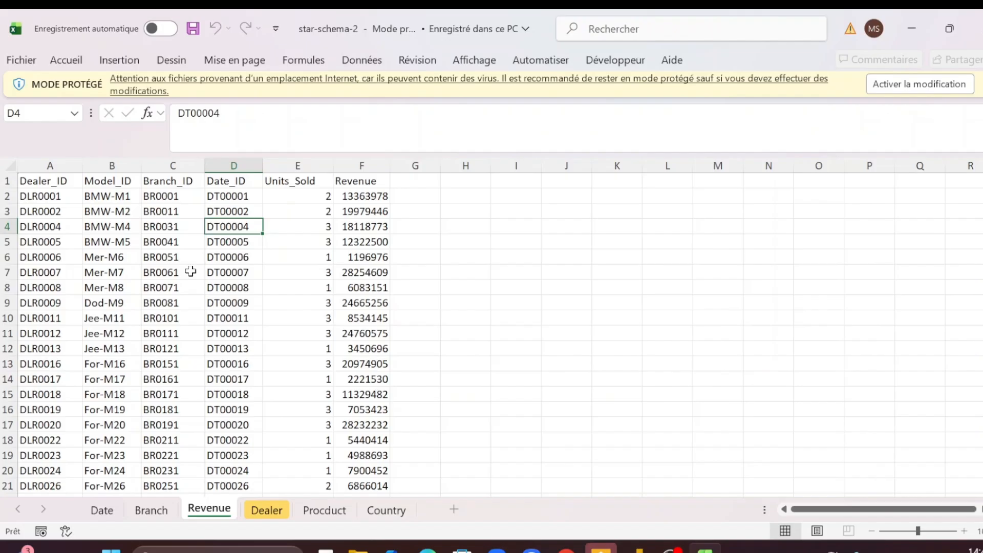
Step: Compare Branch_ID on the Branch and Revenue sheets, and check the branch country names against the Country sheet
left_click(159, 520)
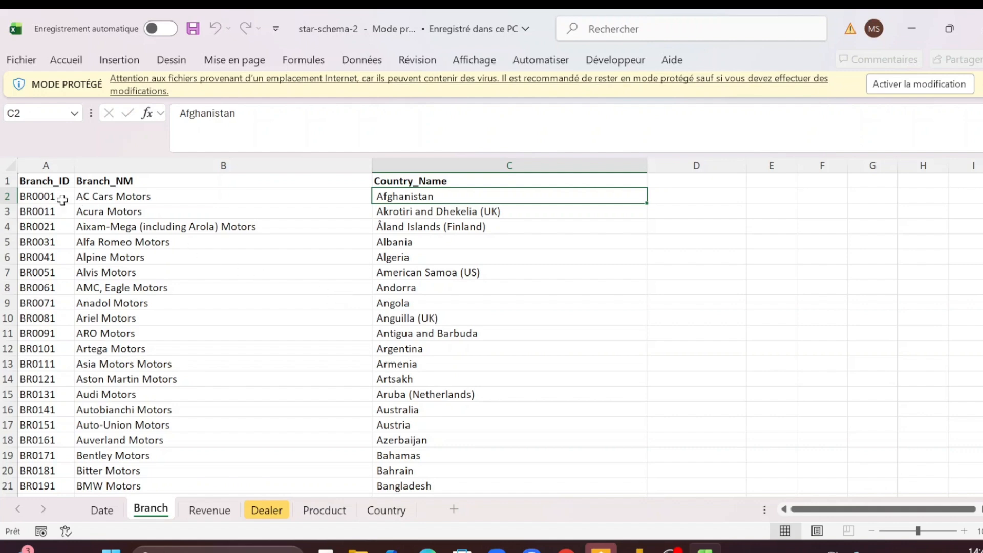
left_click(26, 197)
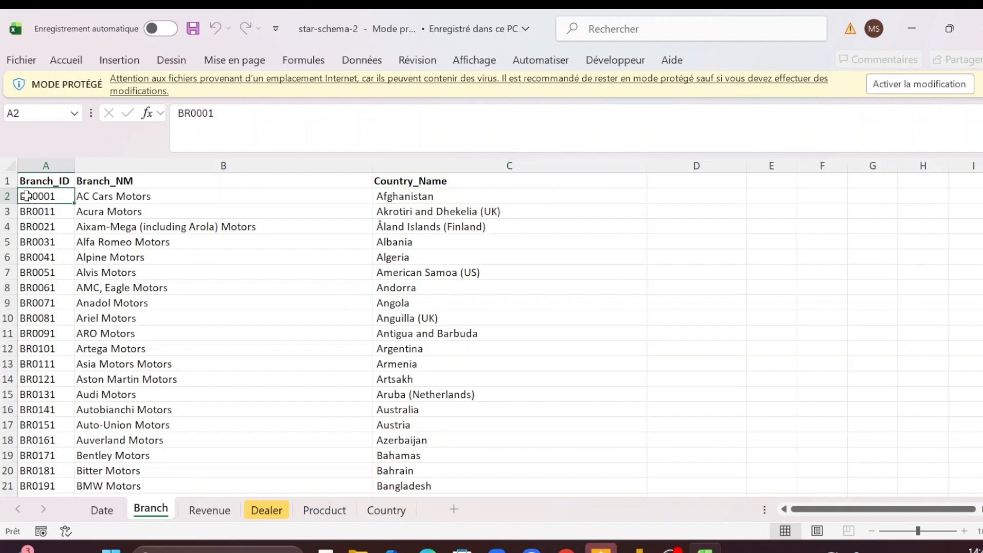
left_click(213, 511)
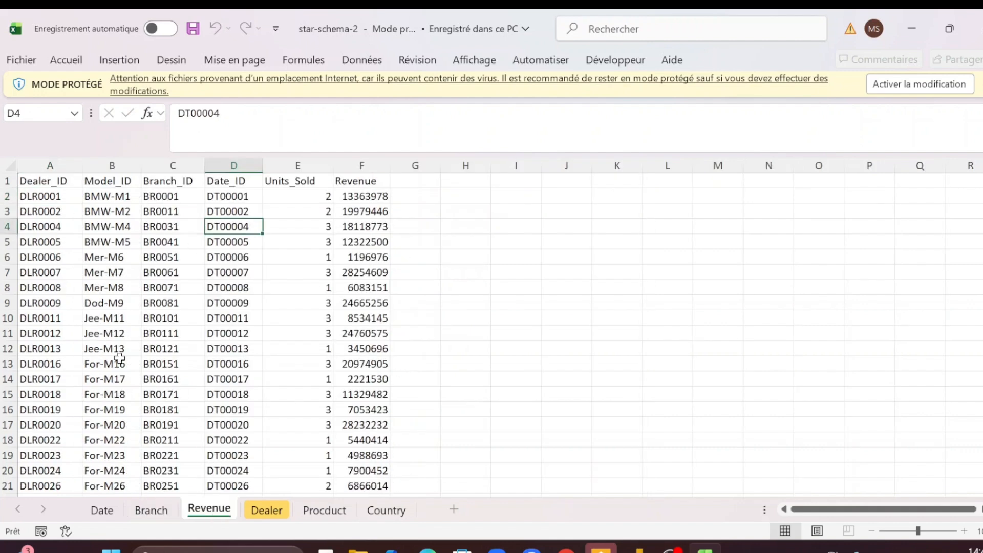
left_click(173, 228)
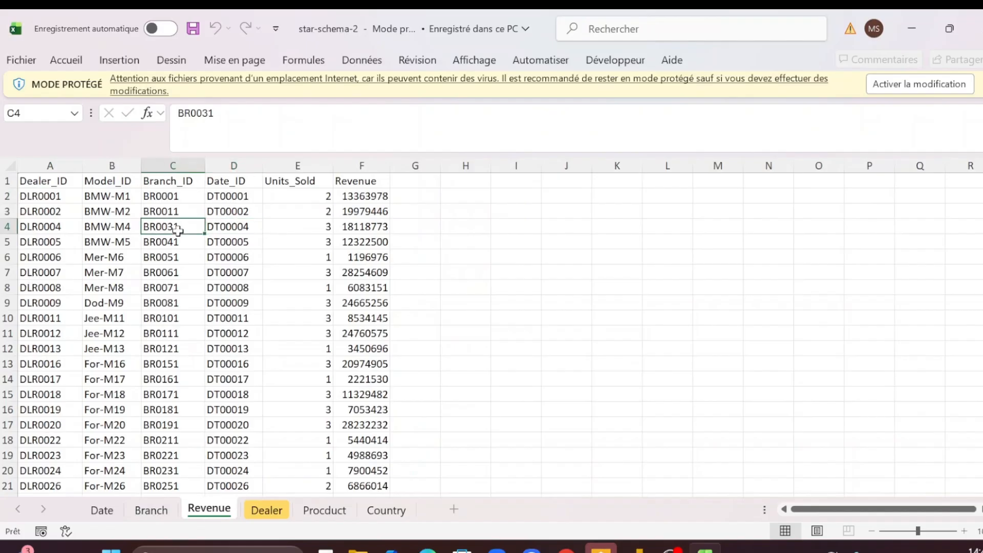
left_click(151, 510)
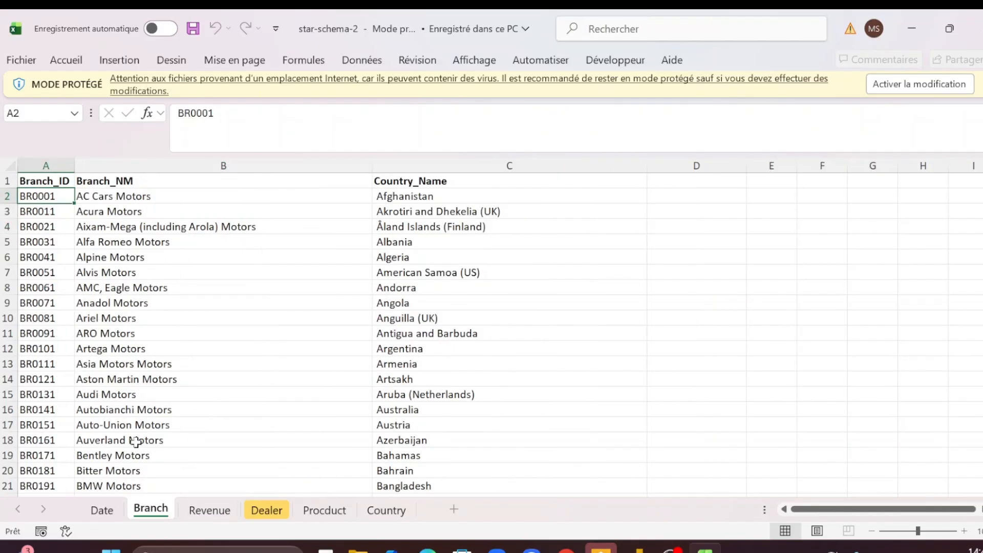
left_click(409, 228)
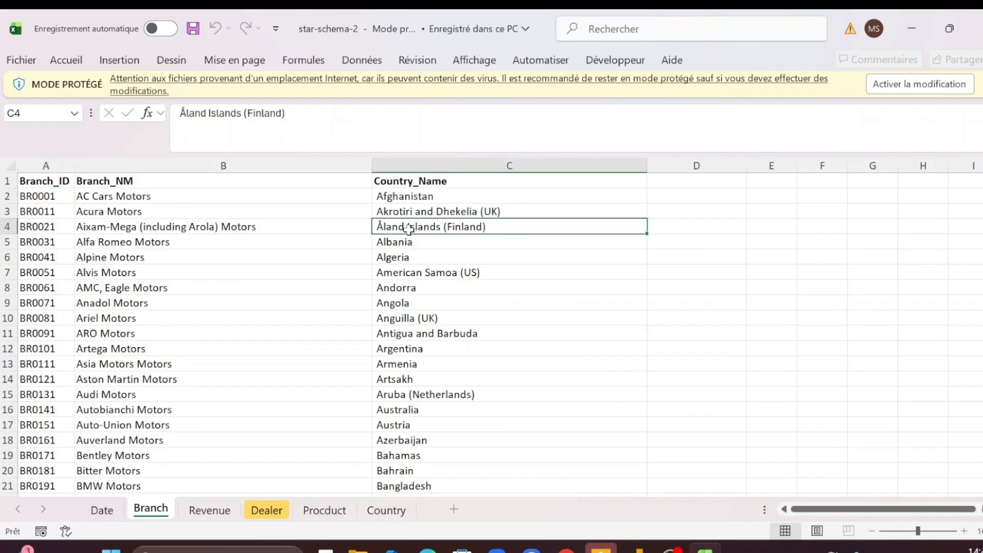
left_click(232, 208)
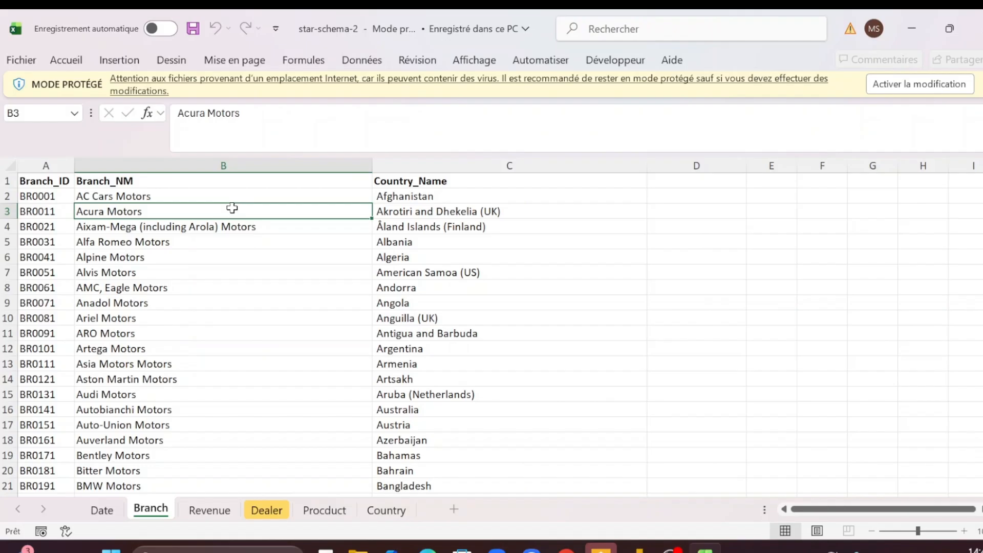
left_click(461, 287)
left_click(392, 510)
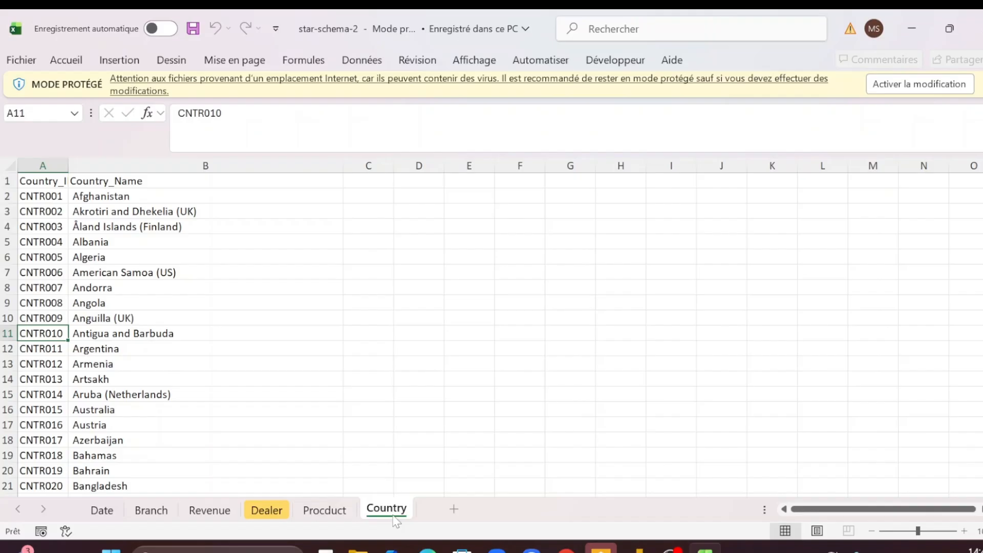
Step: Examine the Date sheet's date, year, month and quarter columns and compare its two Date_ID columns
left_click(95, 517)
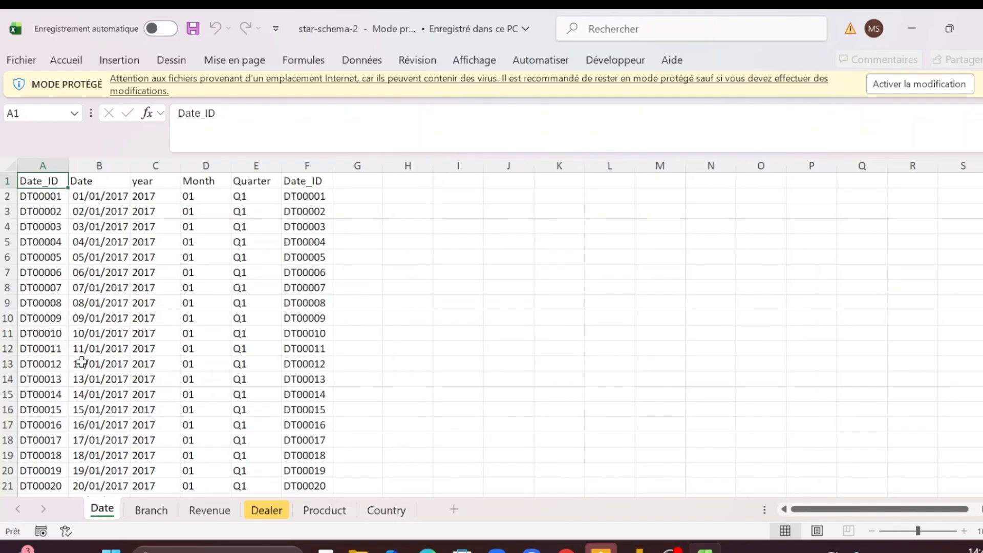
left_click(46, 211)
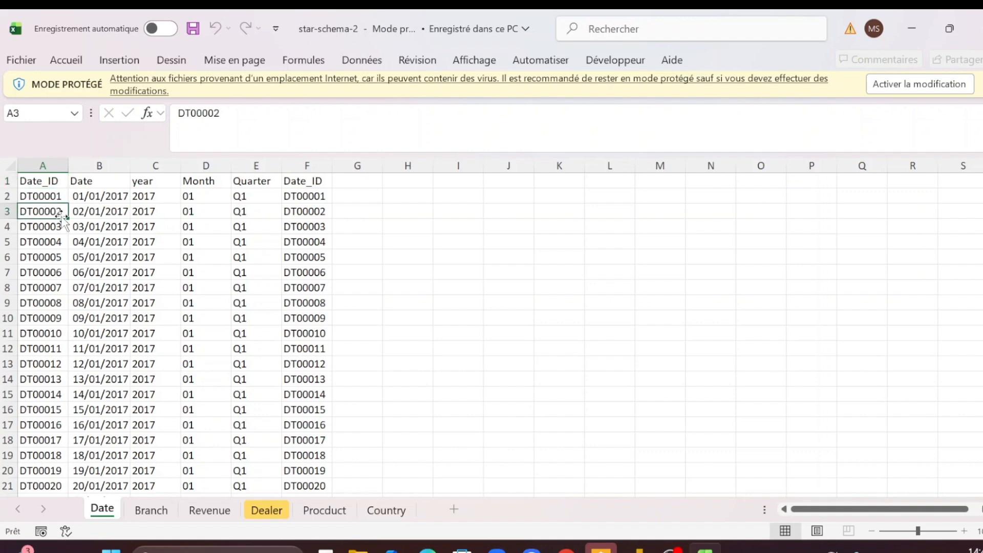
left_click(97, 209)
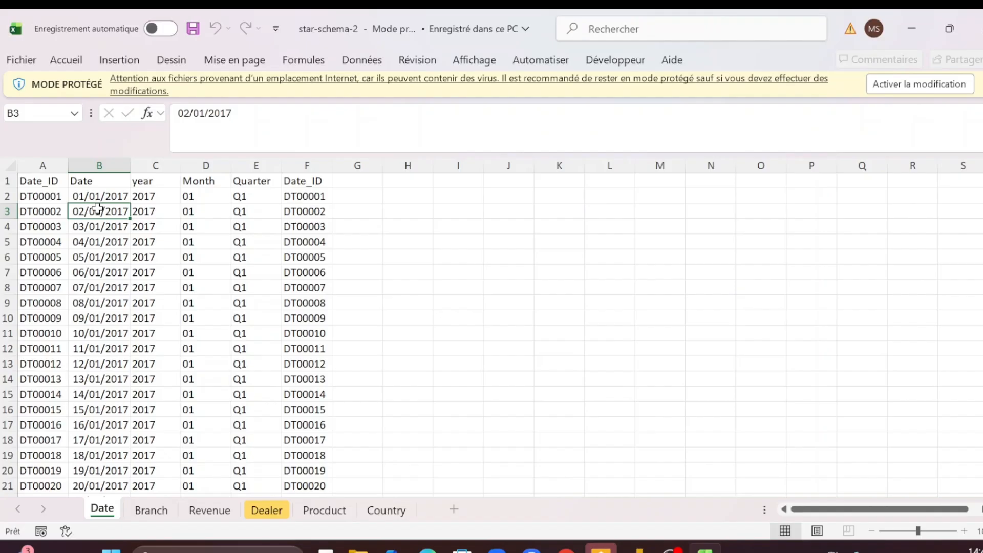
left_click(140, 210)
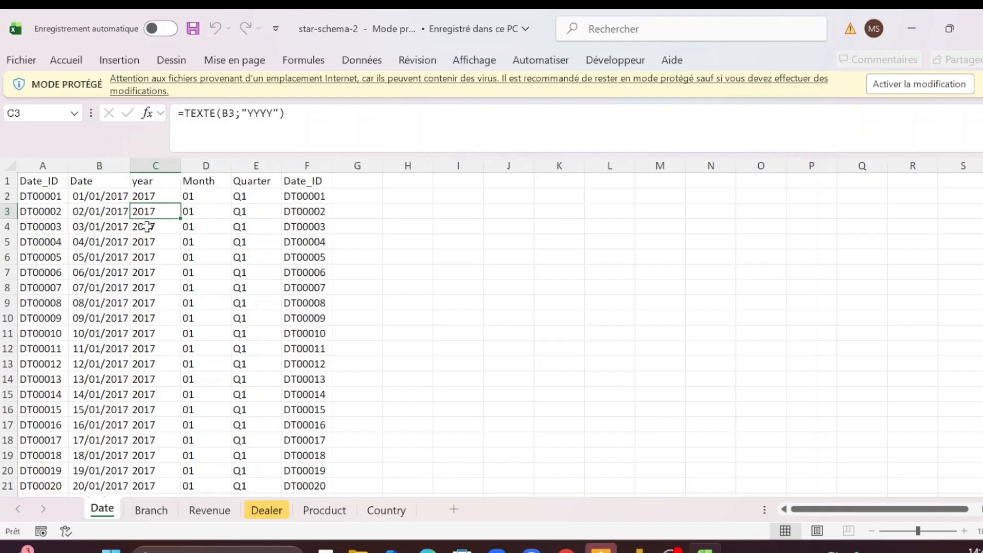
left_click(207, 239)
left_click(240, 229)
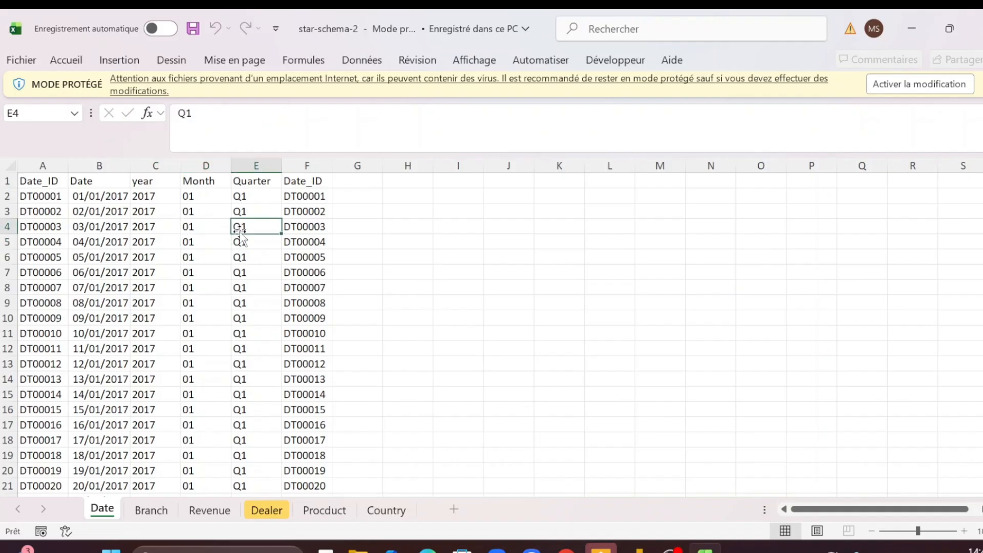
left_click(298, 226)
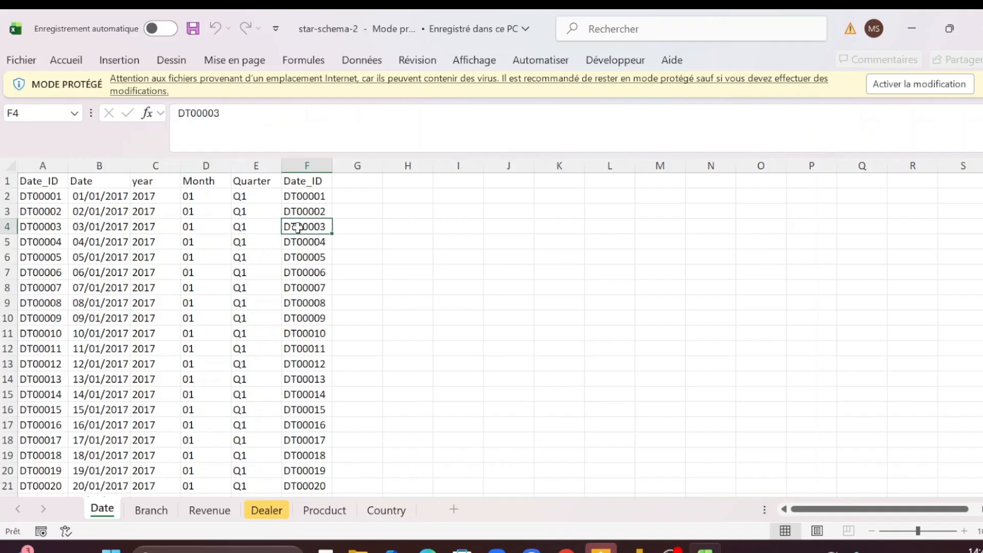
key("Left")
key("Left")
key("Left")
key("Left")
key("Left")
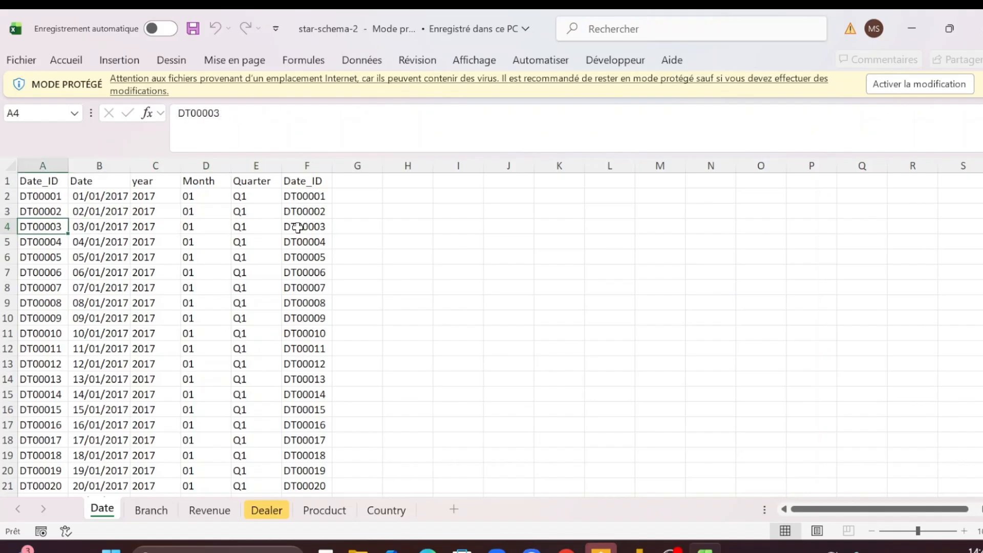
left_click(312, 183)
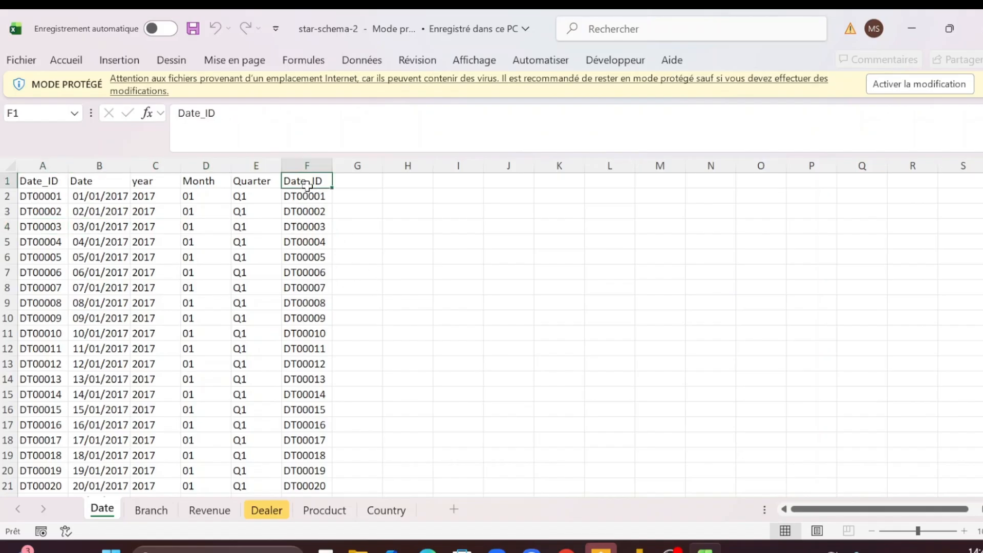
Step: Check row by row whether the first and last Date_ID columns of the Date sheet duplicate each other
left_click(41, 215)
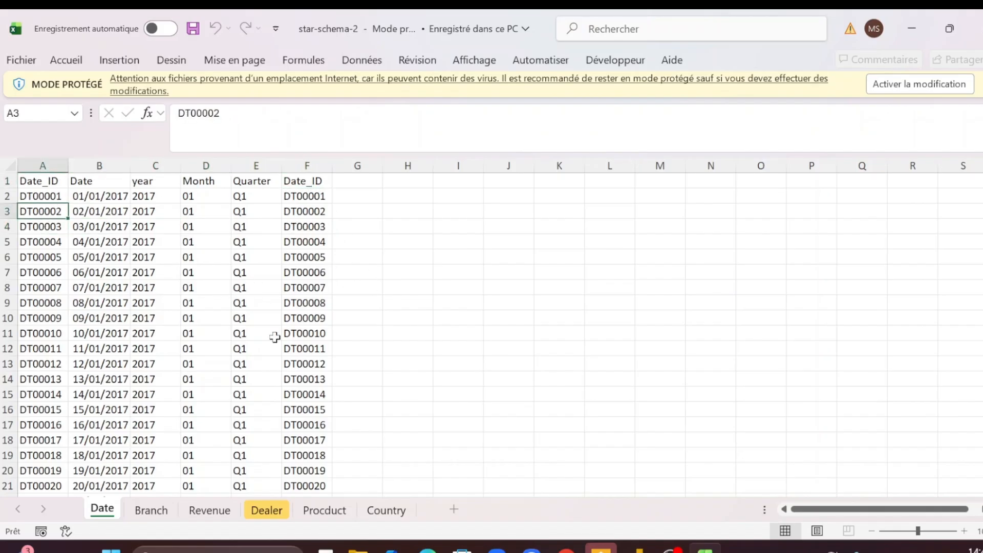
left_click(302, 236)
left_click(19, 256)
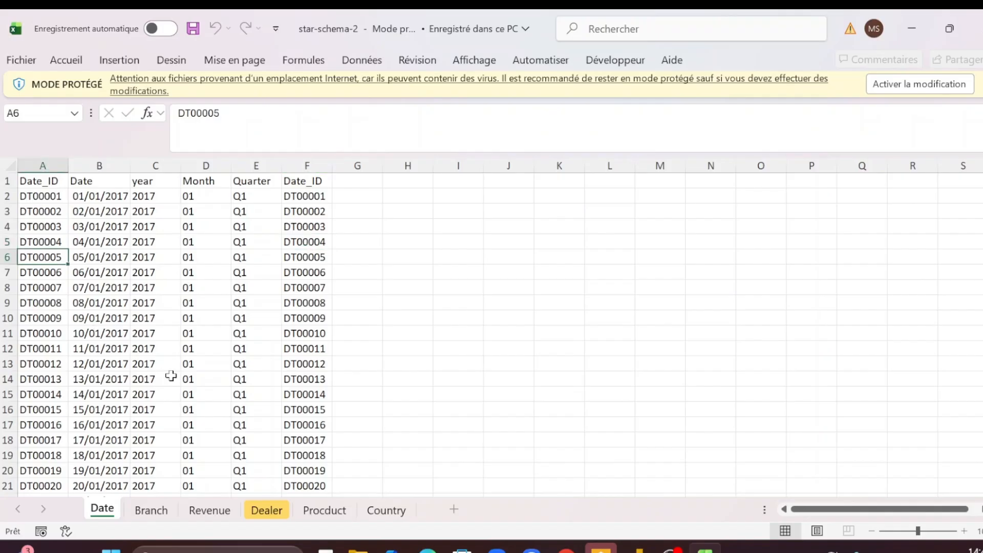
Step: Examine the Dealer sheet's dealer ID and name, location ID and name, and Country_ID columns
left_click(266, 509)
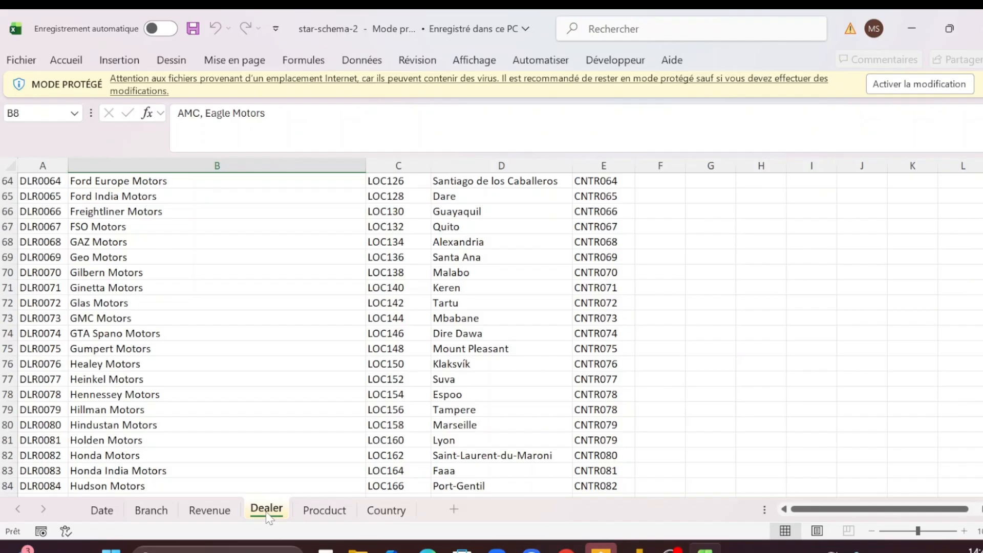
left_click(44, 230)
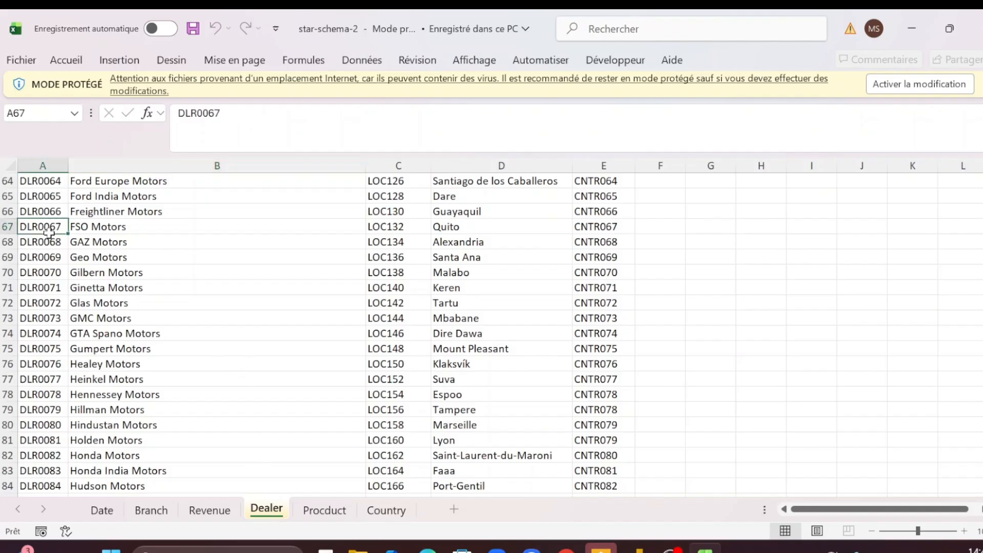
key("ctrl+Home")
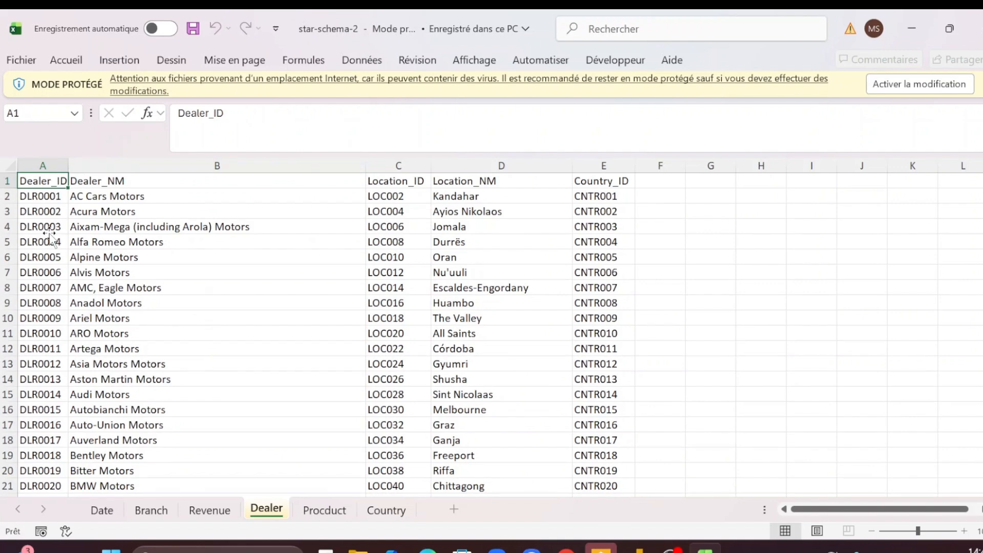
left_click(134, 209)
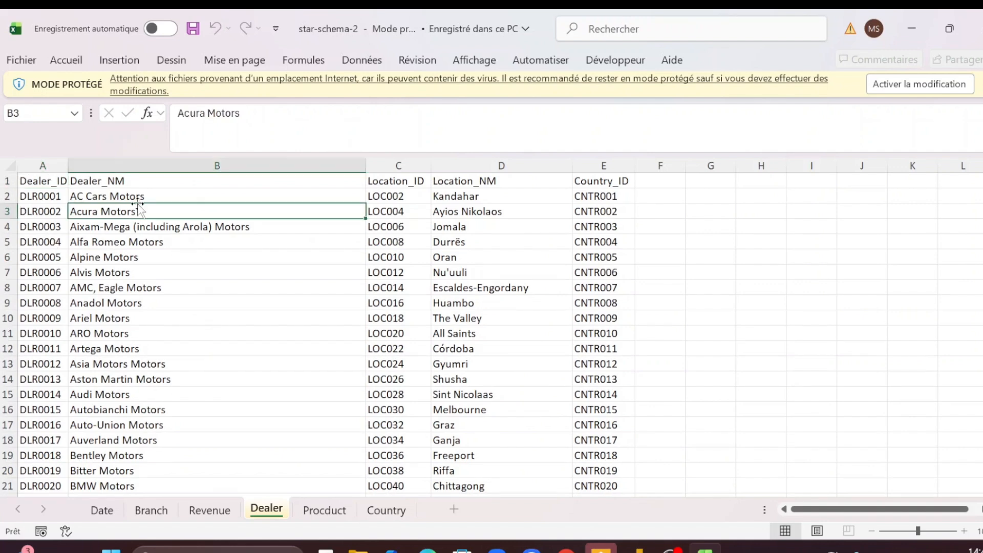
left_click(402, 226)
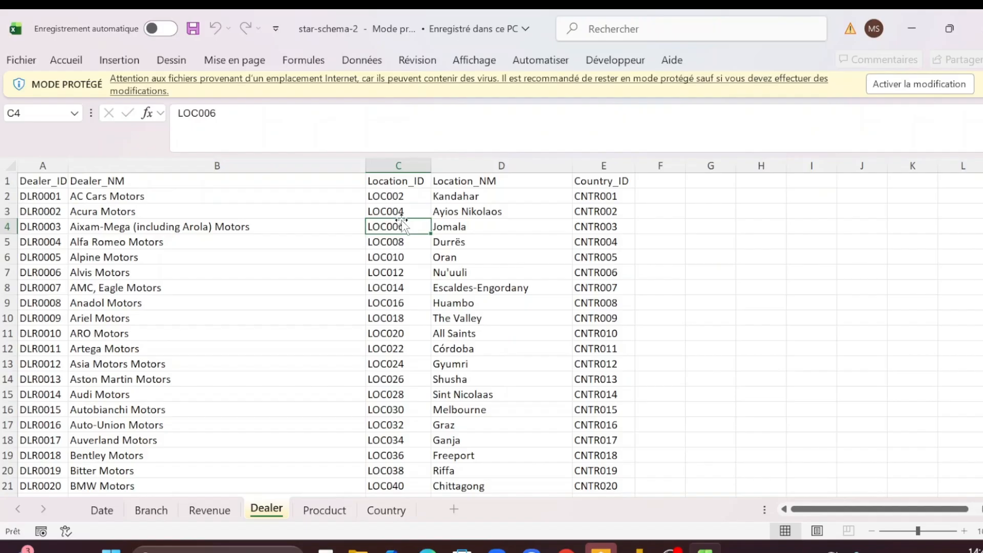
key("Right")
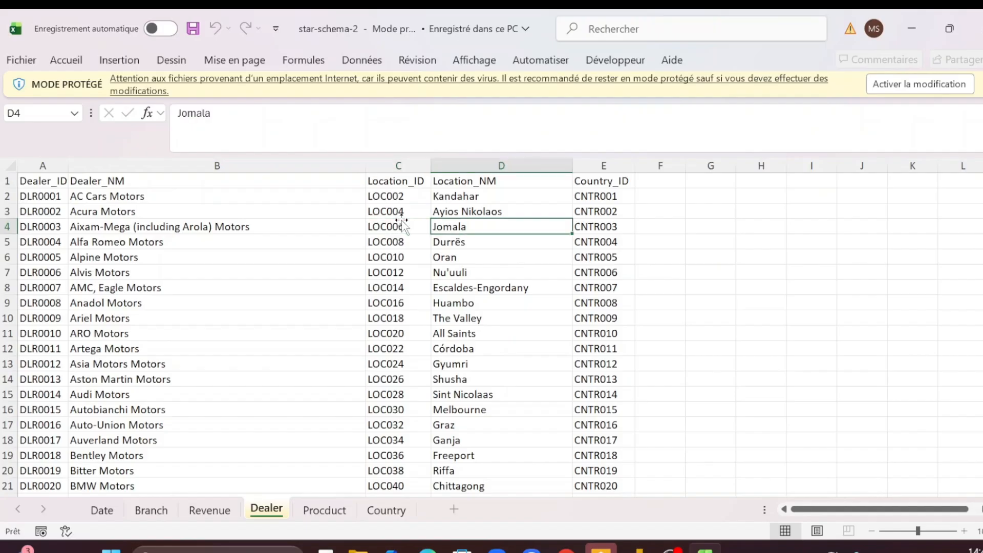
key("Right")
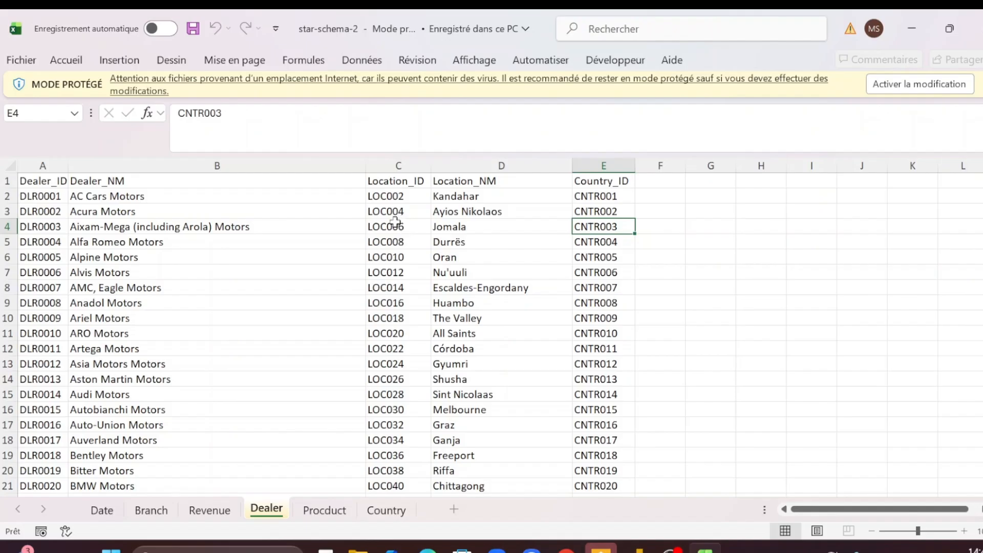
Step: Examine the Procduct sheet's Product_ID, Product_Name, Model_ID and Model_Name columns from the first row
left_click(318, 509)
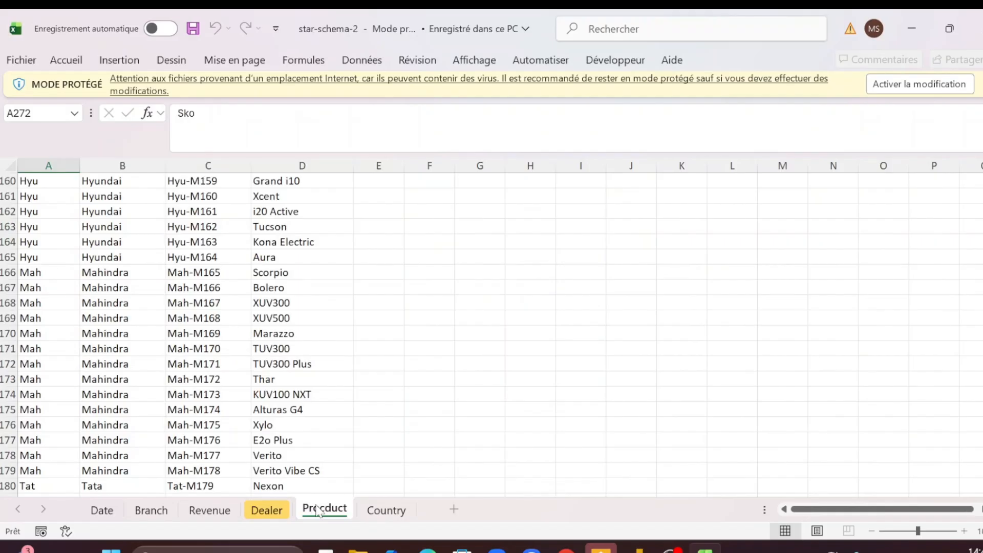
left_click(70, 210)
key("ctrl+Home")
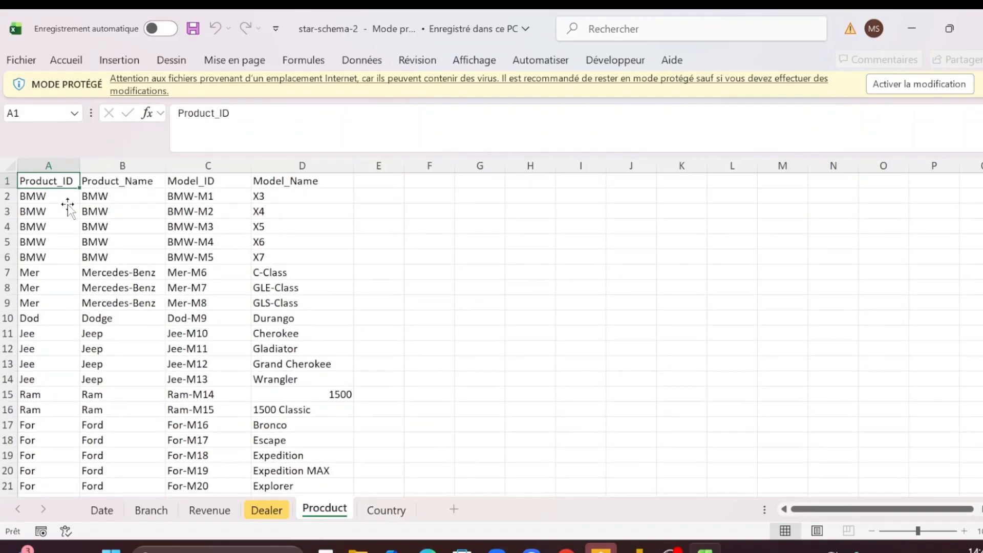
left_click(41, 212)
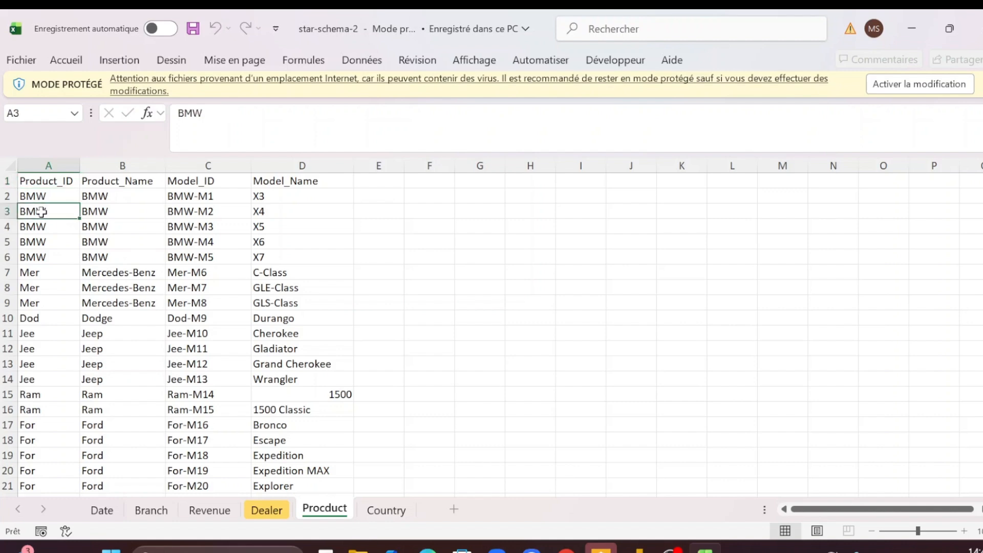
left_click(109, 207)
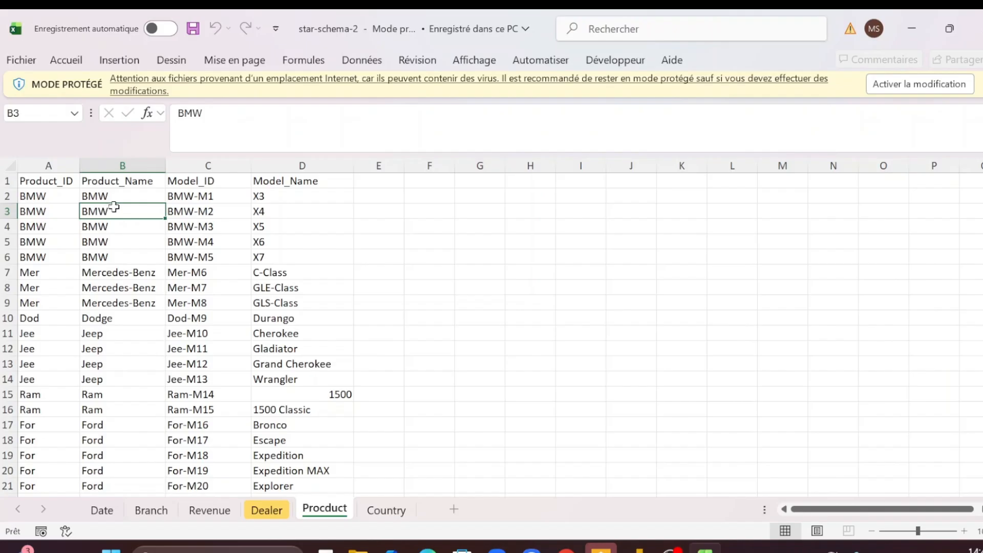
left_click(176, 213)
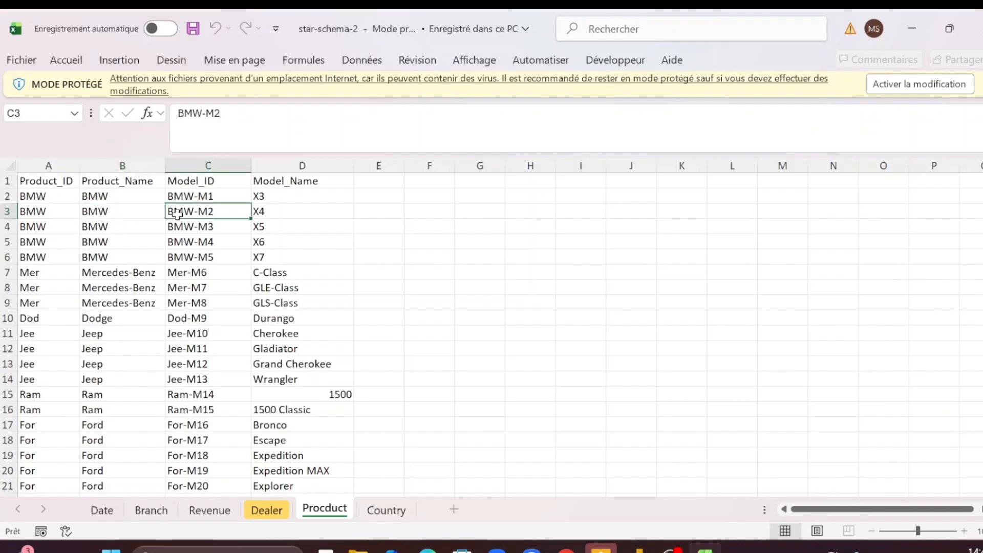
left_click(271, 210)
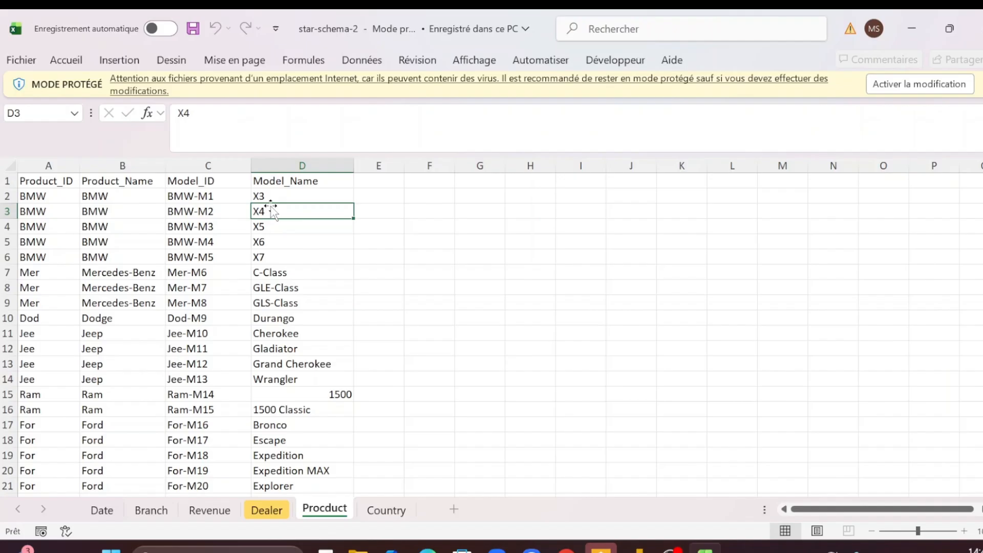
Step: Switch to Power BI Desktop and connect to the star-schema-2 Excel workbook in the Data folder as the data source
left_click(669, 449)
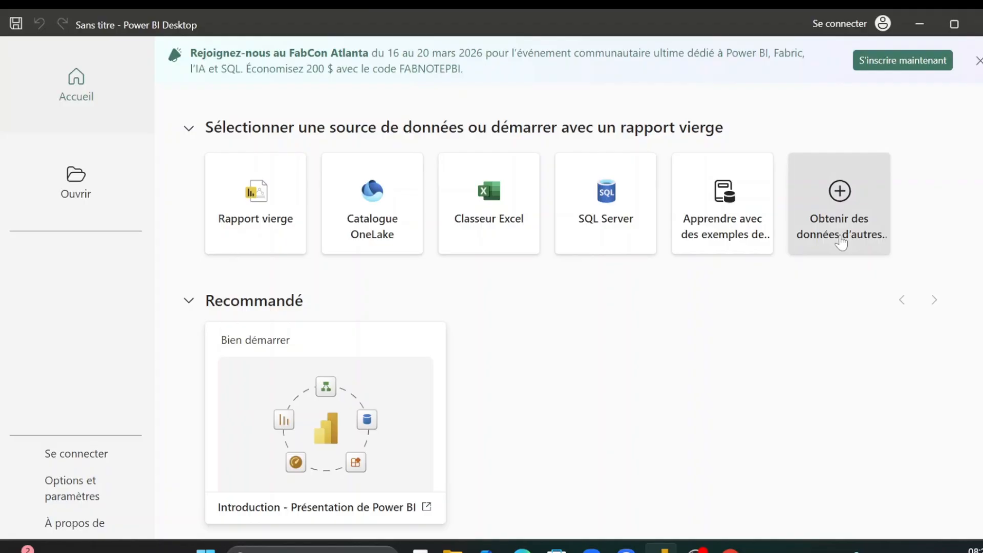
left_click(841, 241)
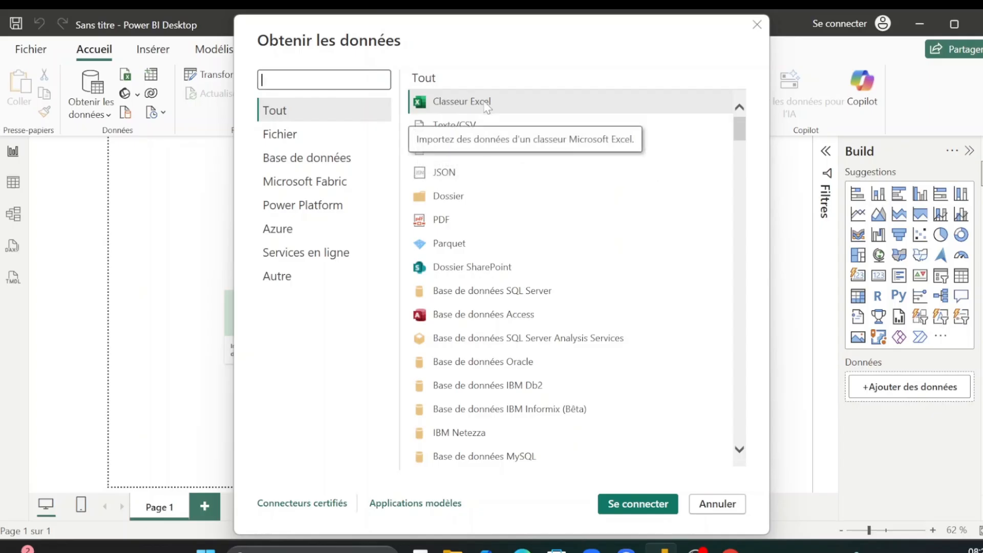
left_click(632, 503)
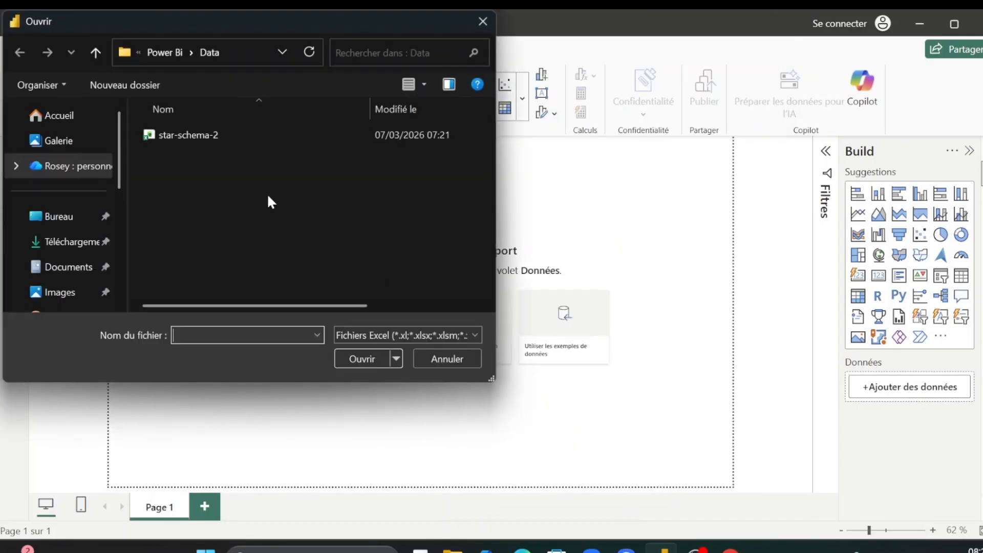
left_click(202, 134)
left_click(351, 362)
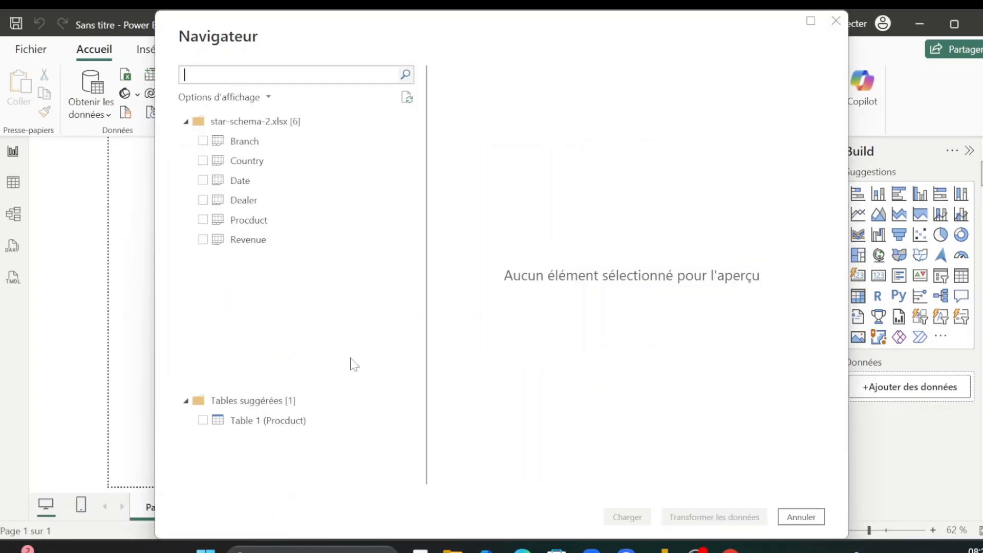
Step: Select the Branch, Country, Date, Dealer, Procduct and Revenue sheets and open them in Power Query for transformation
left_click(240, 244)
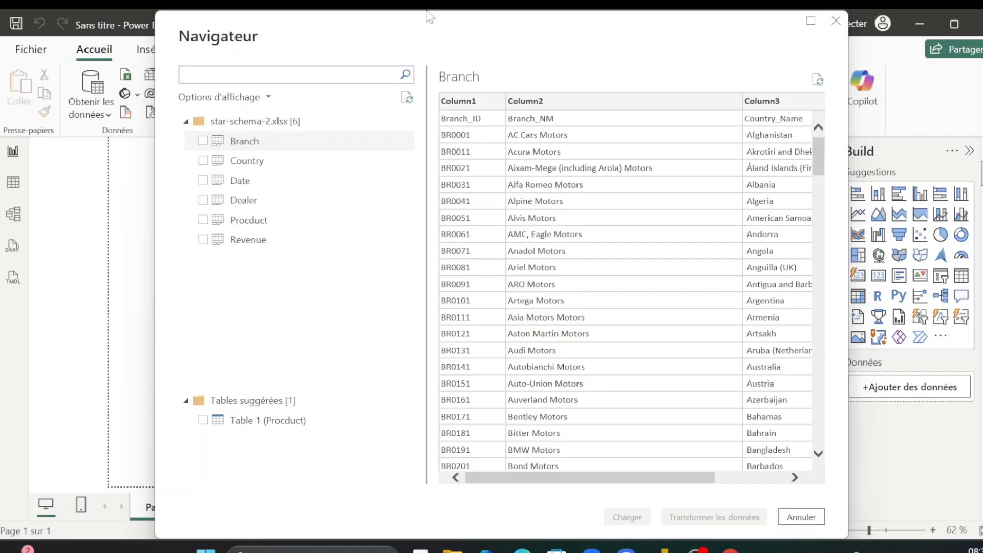
left_click(203, 143)
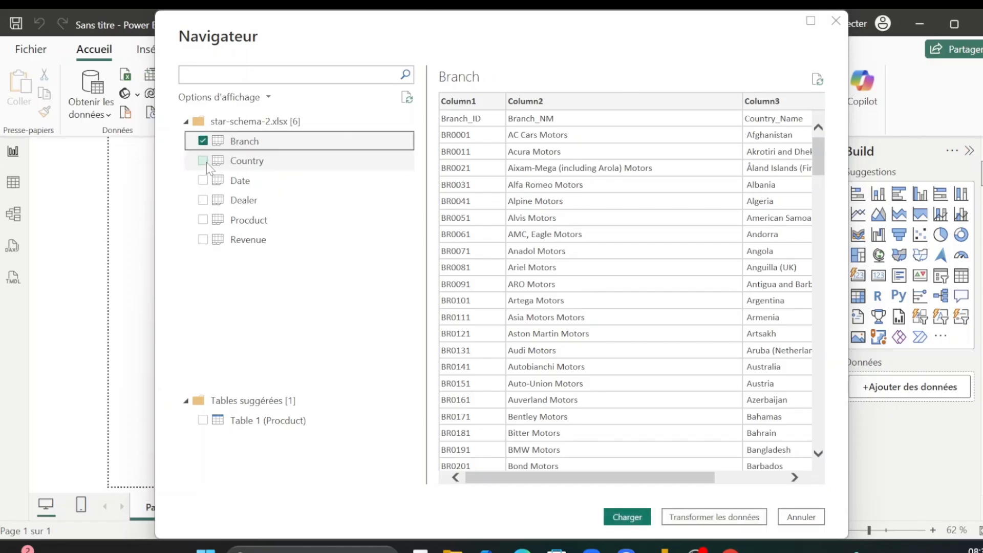
left_click(204, 161)
left_click(205, 180)
left_click(204, 201)
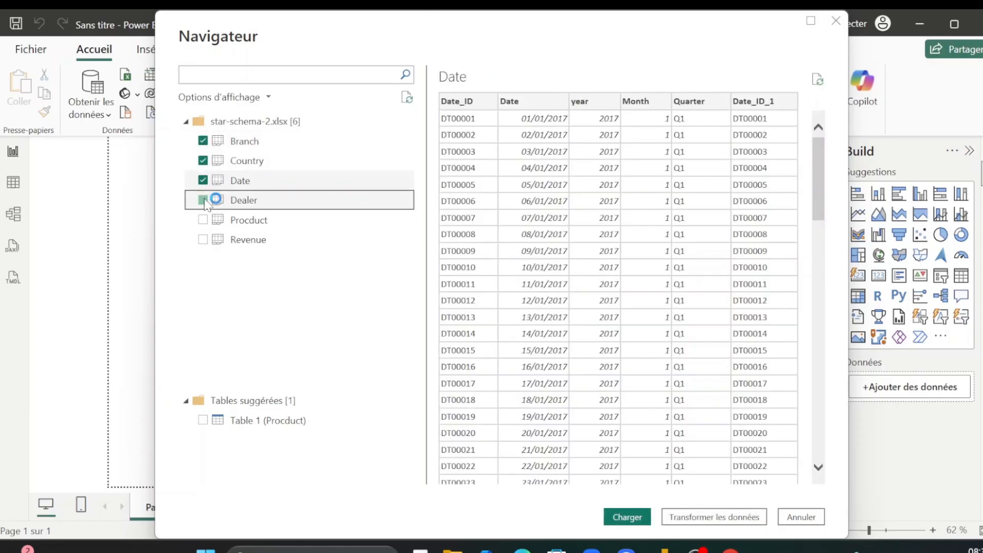
left_click(203, 220)
left_click(204, 239)
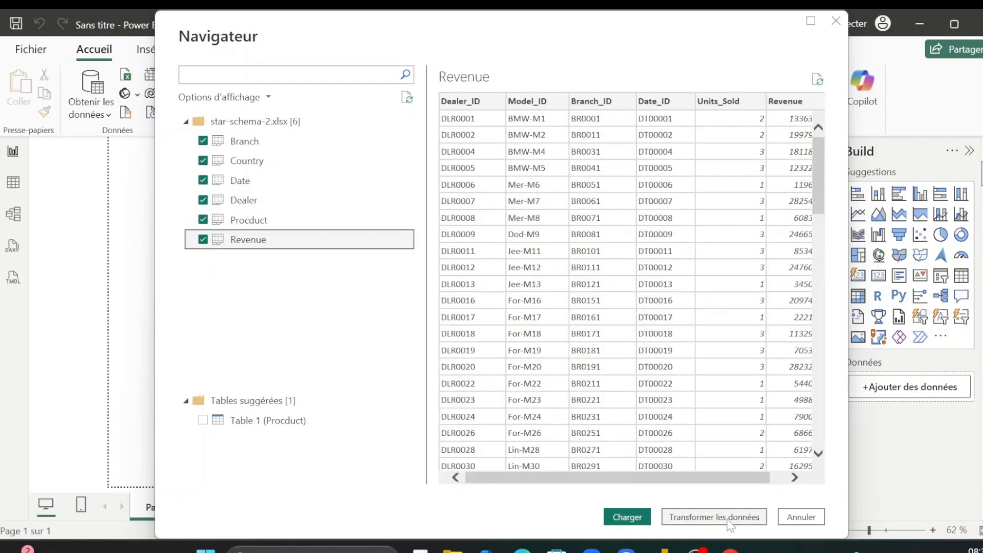
left_click(728, 518)
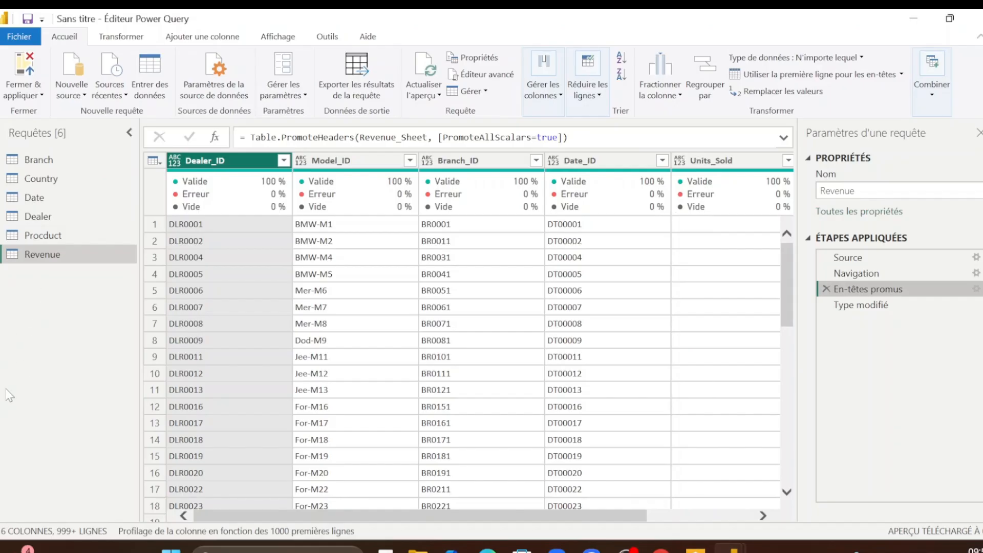
Step: Create a new query group named Excel
right_click(12, 343)
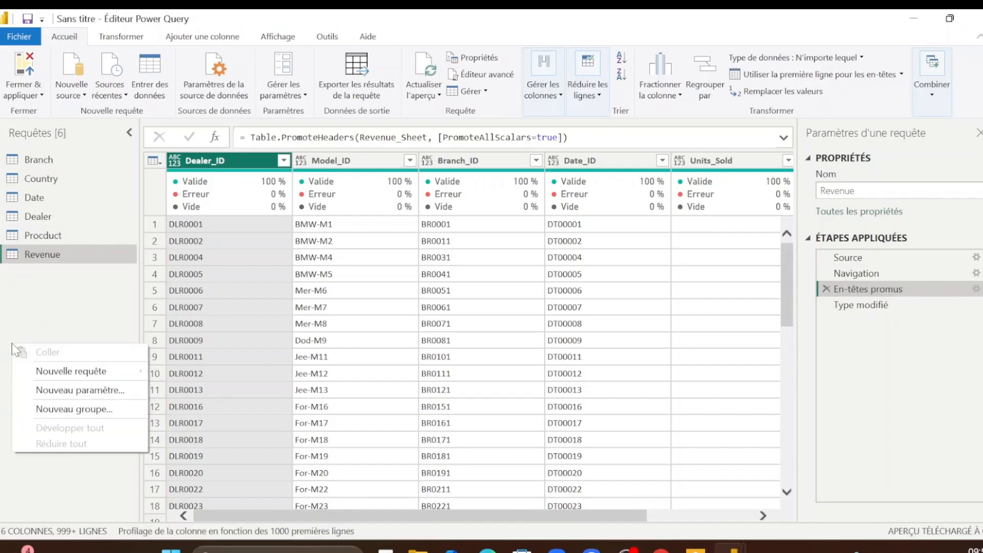
left_click(77, 410)
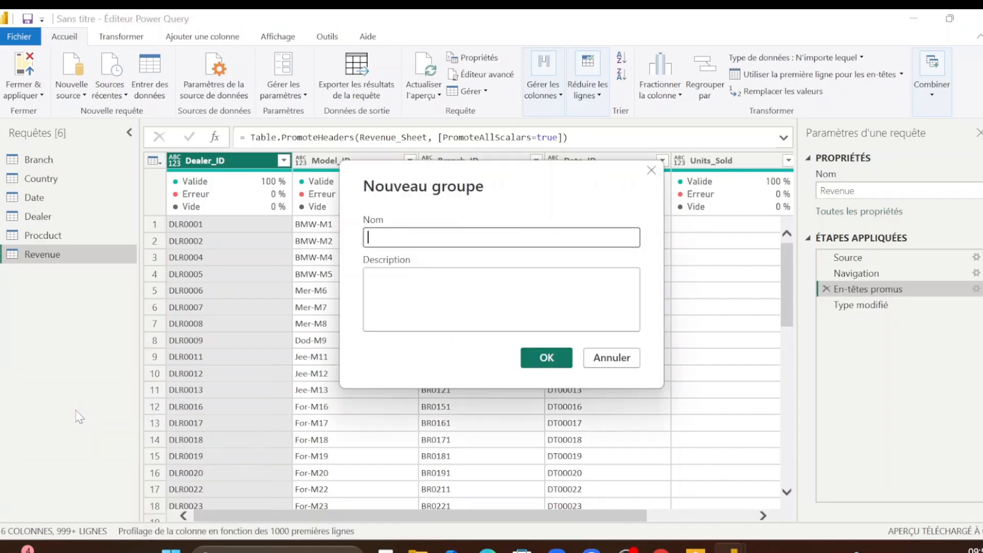
type("EXCE")
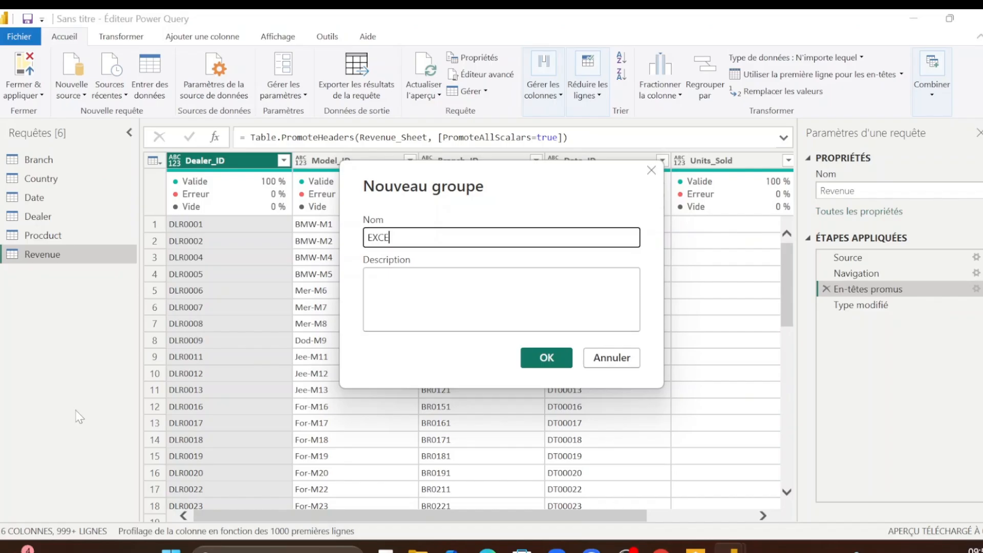
key("BackSpace")
key("BackSpace")
key("BackSpace")
type("xce")
left_click(534, 361)
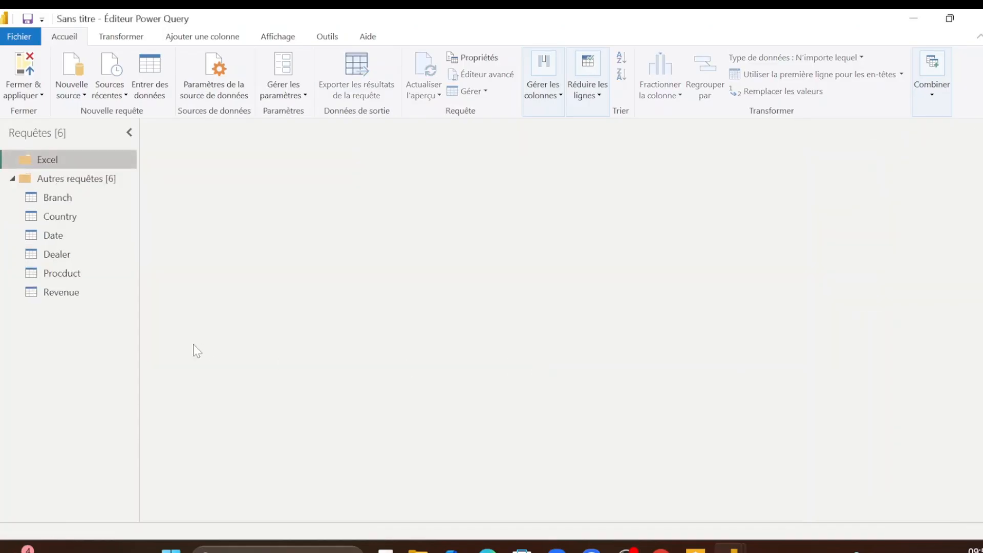
Step: Move the Branch, Country, Date, Dealer, Procduct and Revenue queries into the Excel group
left_click(62, 198)
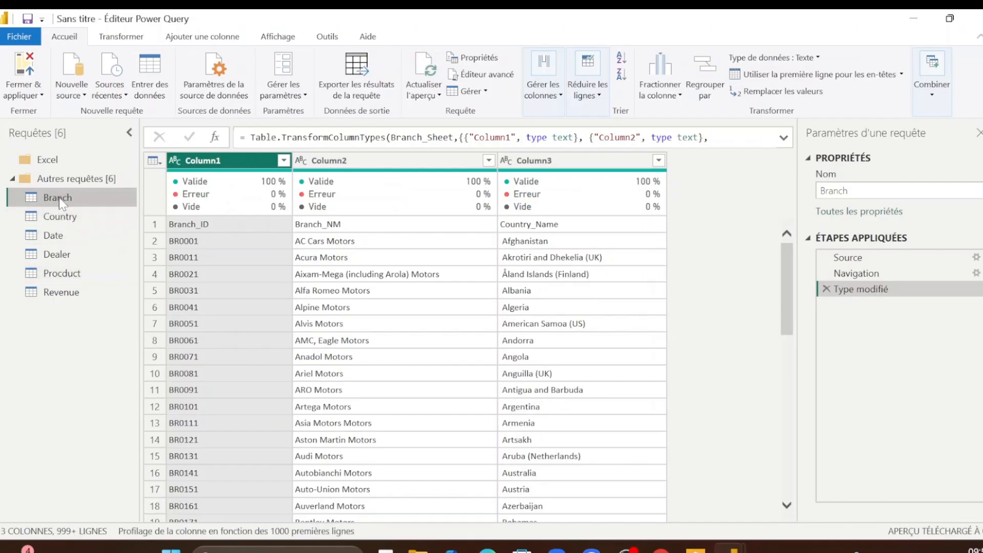
left_click_drag(58, 198, 51, 159)
left_click_drag(58, 216, 54, 160)
left_click_drag(54, 235, 48, 164)
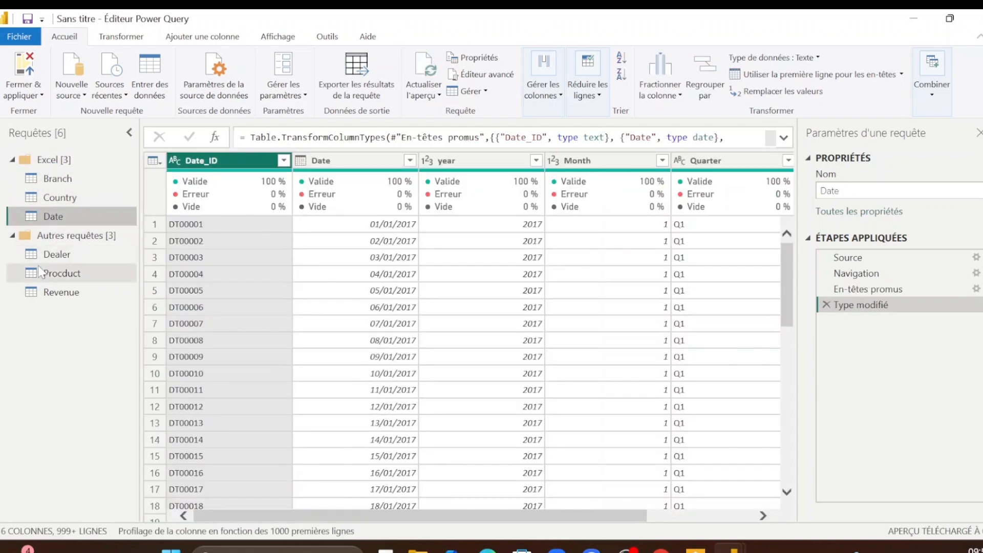
left_click(51, 254)
left_click(23, 275, "ctrl")
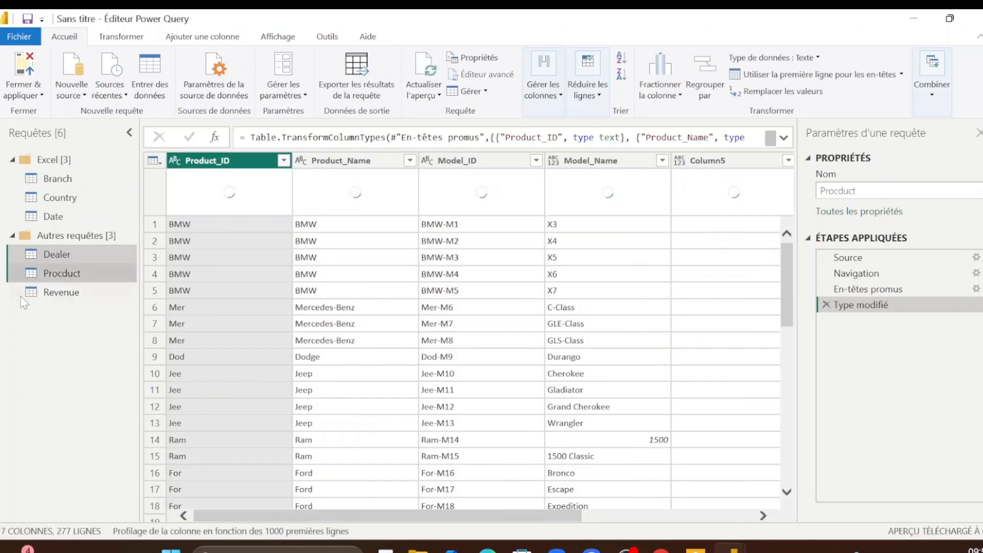
left_click(56, 291, "ctrl")
left_click_drag(57, 292, 63, 167)
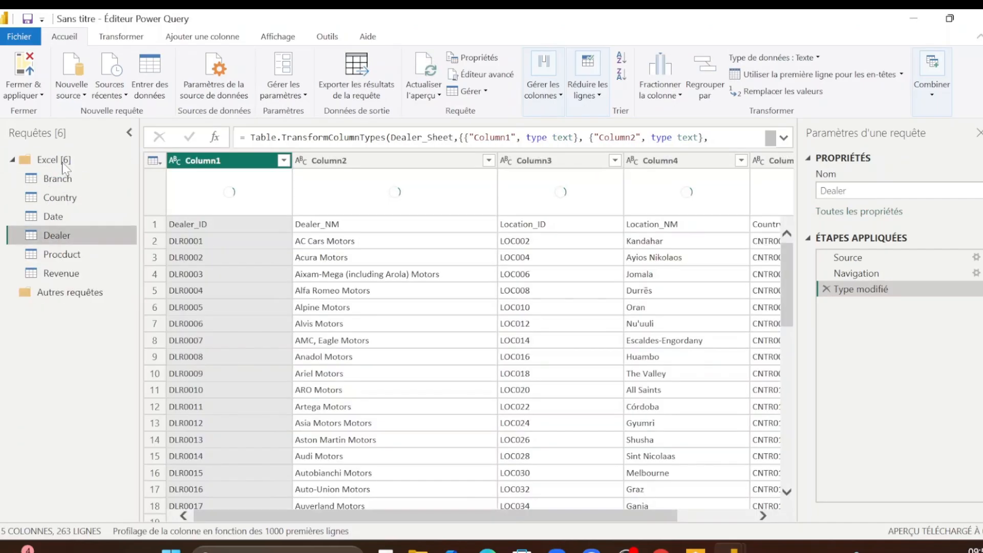
Step: Create a new query group named Sql server
right_click(32, 345)
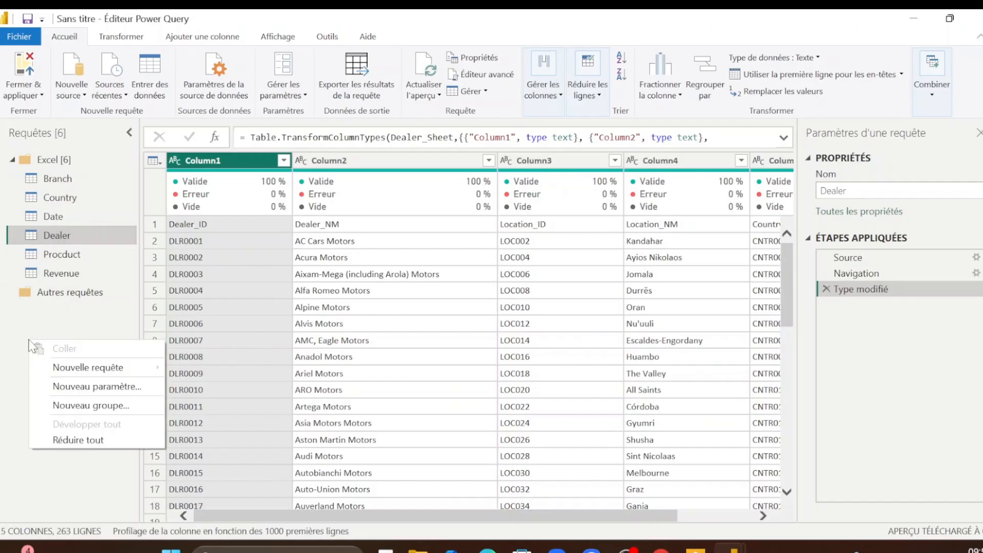
left_click(91, 405)
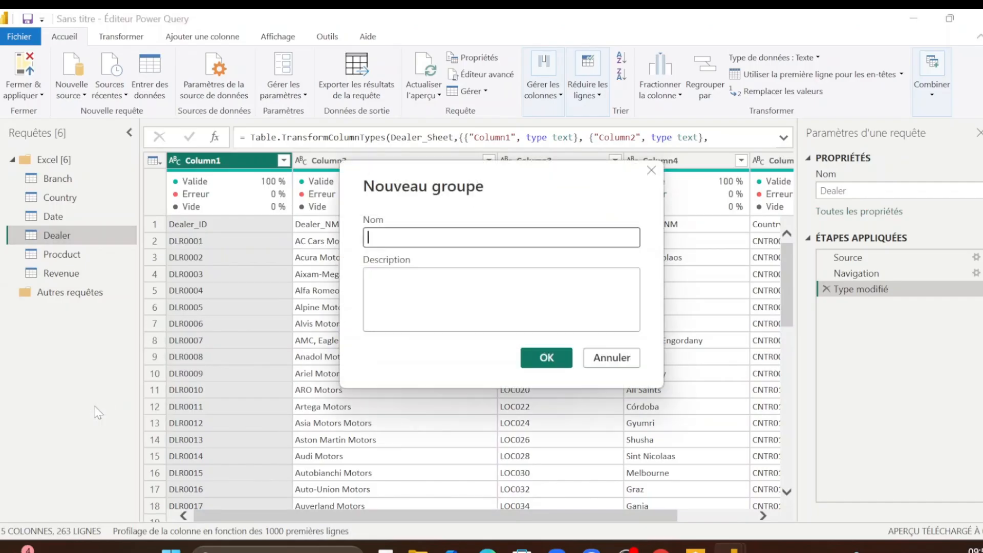
type("Sql ")
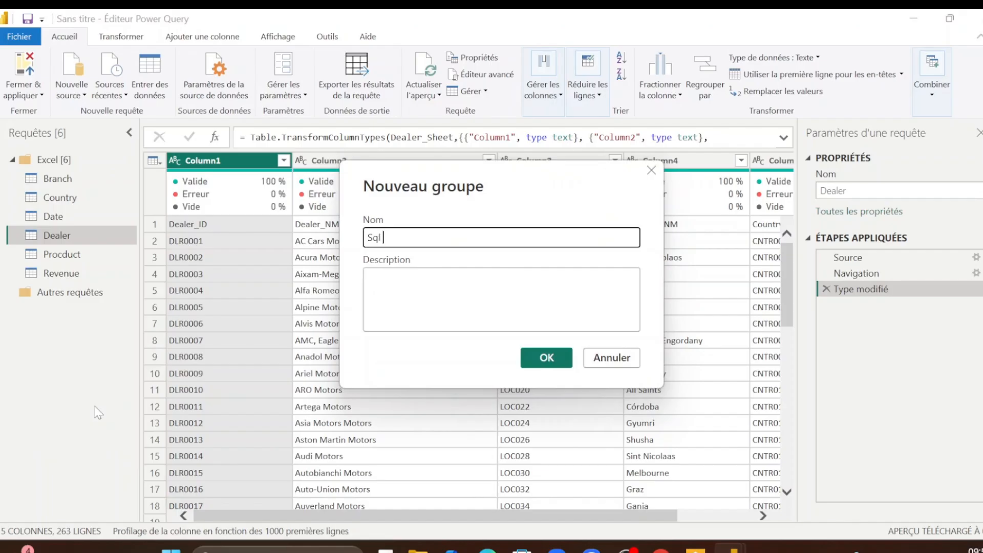
type("server")
key("Return")
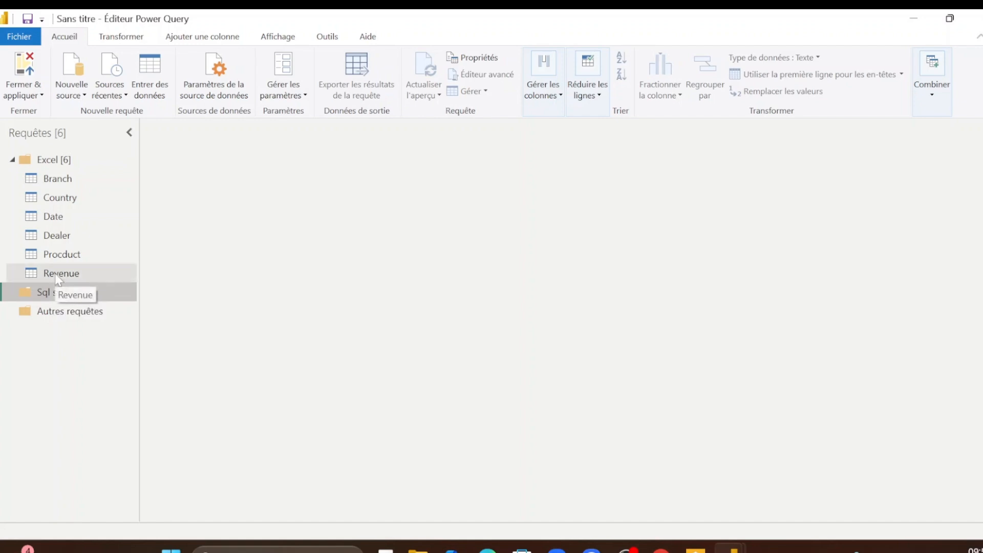
Step: Expand the formula bar for the Revenue query and examine the full Type modifié formula
left_click(56, 275)
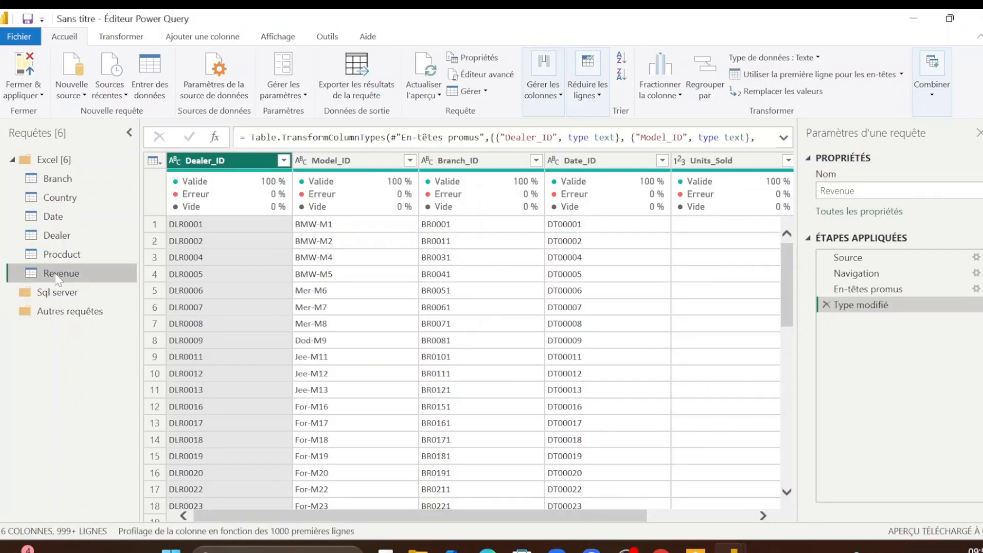
left_click(280, 42)
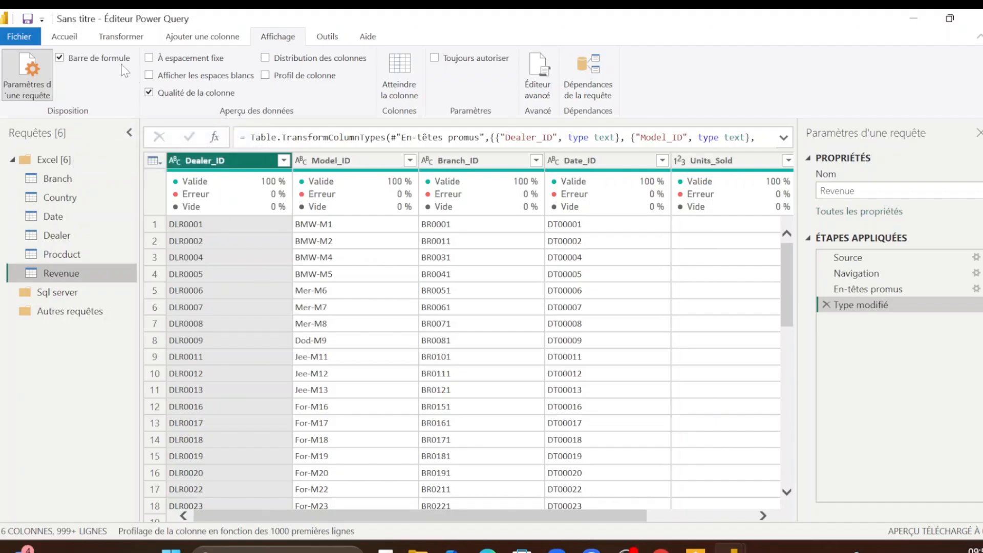
left_click(97, 61)
left_click(97, 60)
left_click(783, 138)
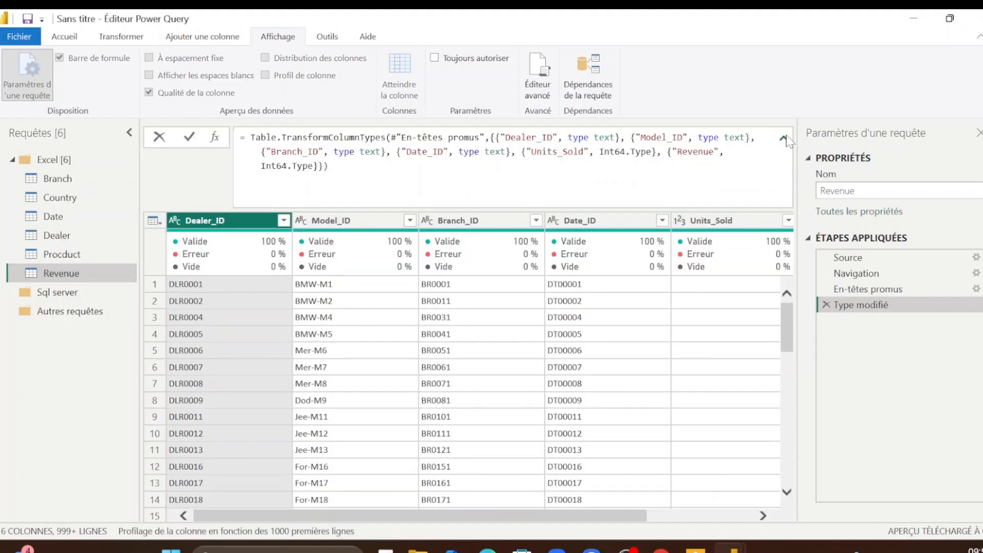
left_click(329, 167)
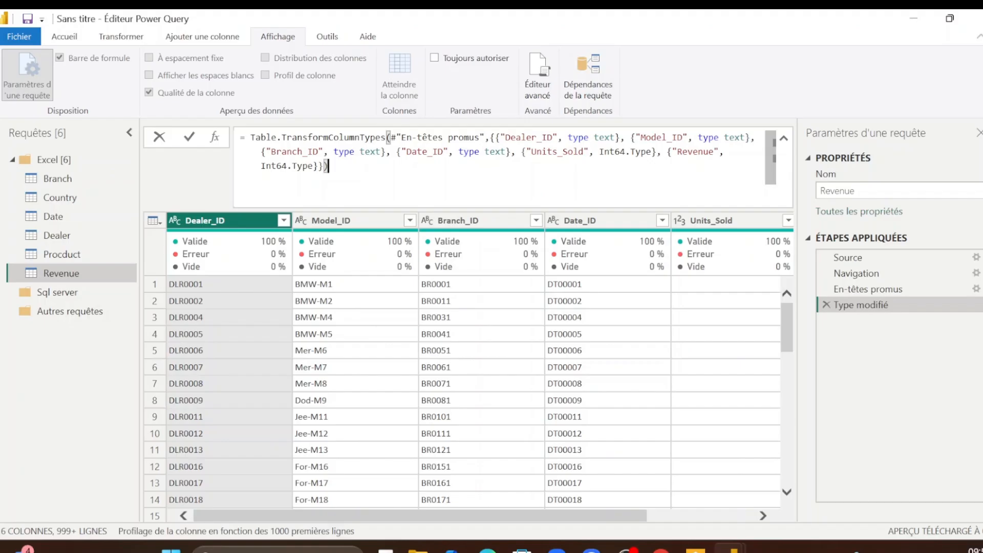
key("Escape")
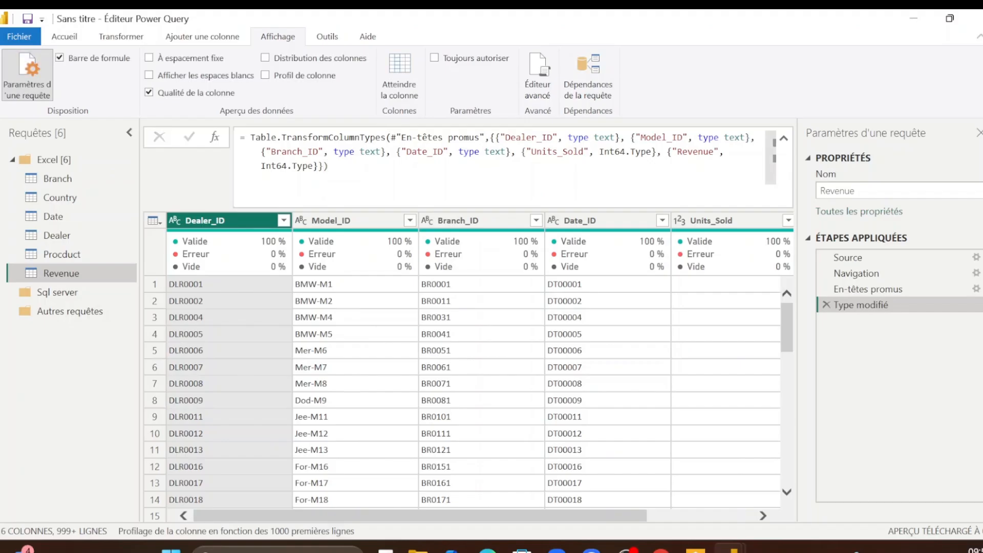
Step: Enable column distribution alongside column quality for the Revenue query, and inspect the Dealer_ID column profile
left_click(187, 94)
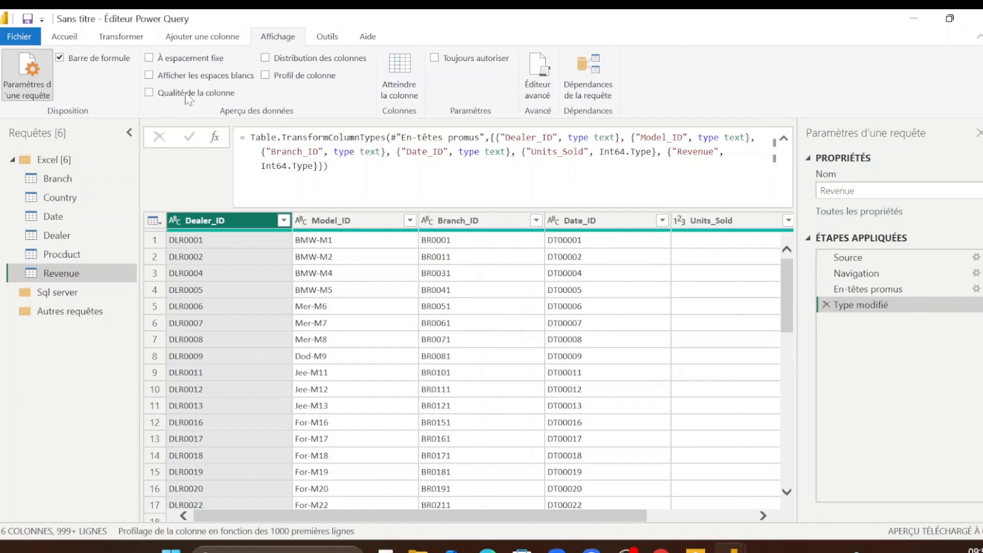
left_click(188, 97)
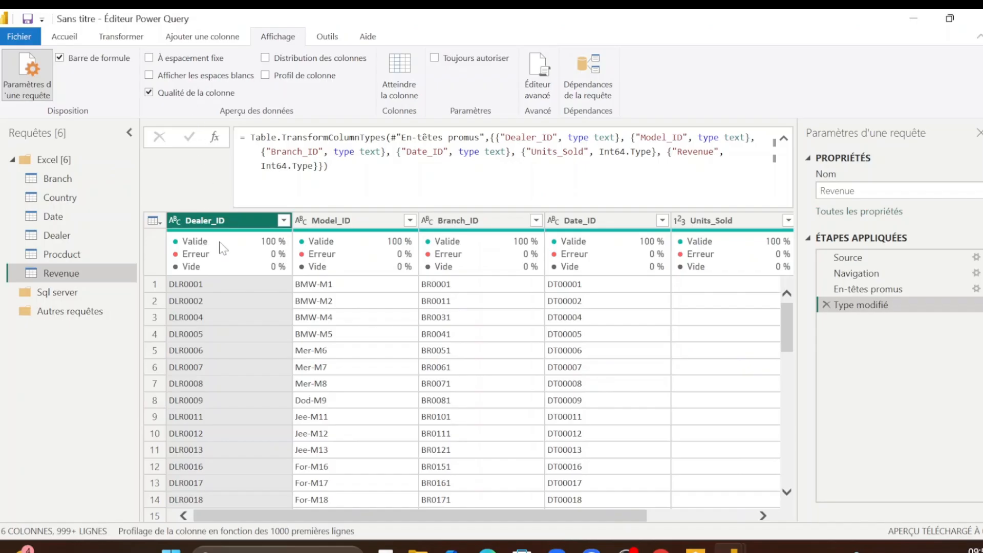
mouse_move(219, 251)
left_click(296, 65)
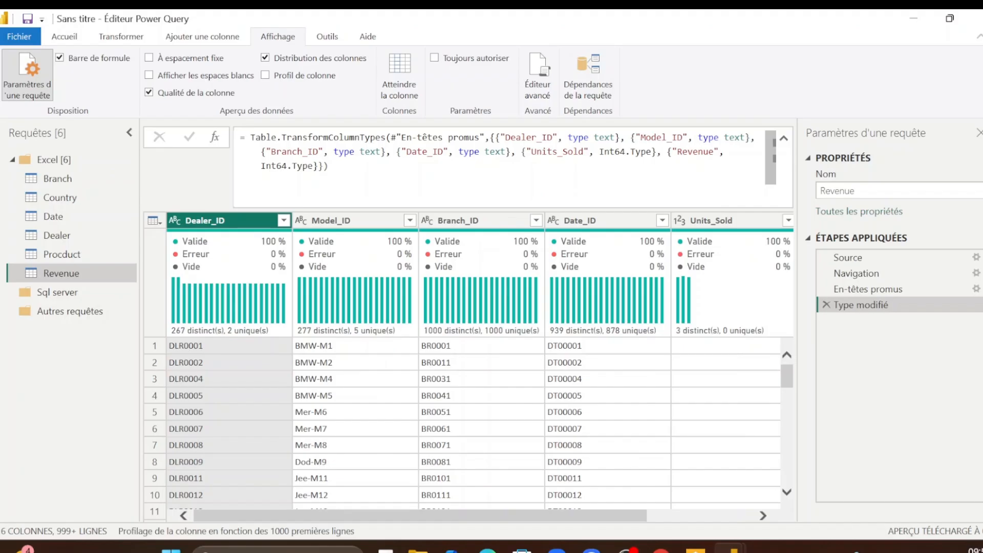
left_click(282, 79)
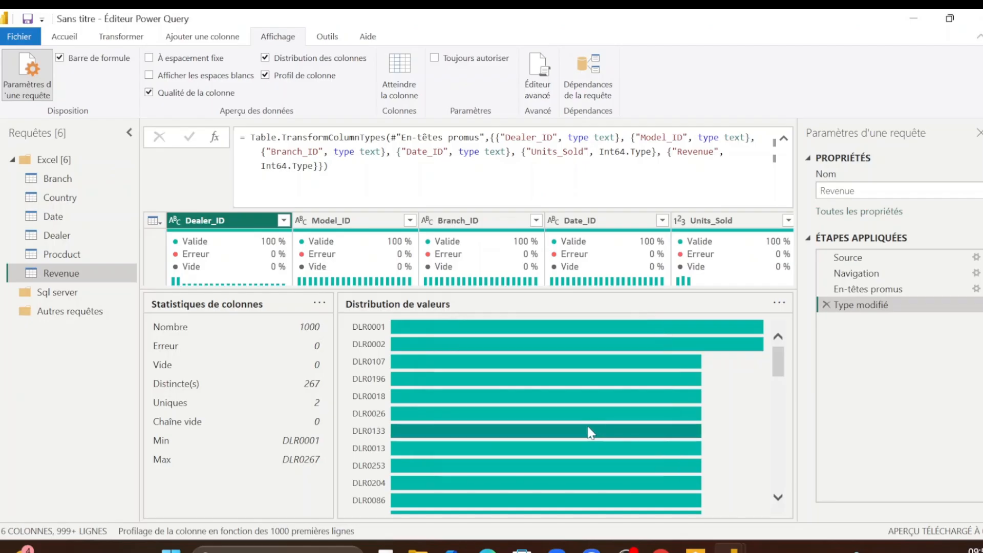
mouse_move(429, 421)
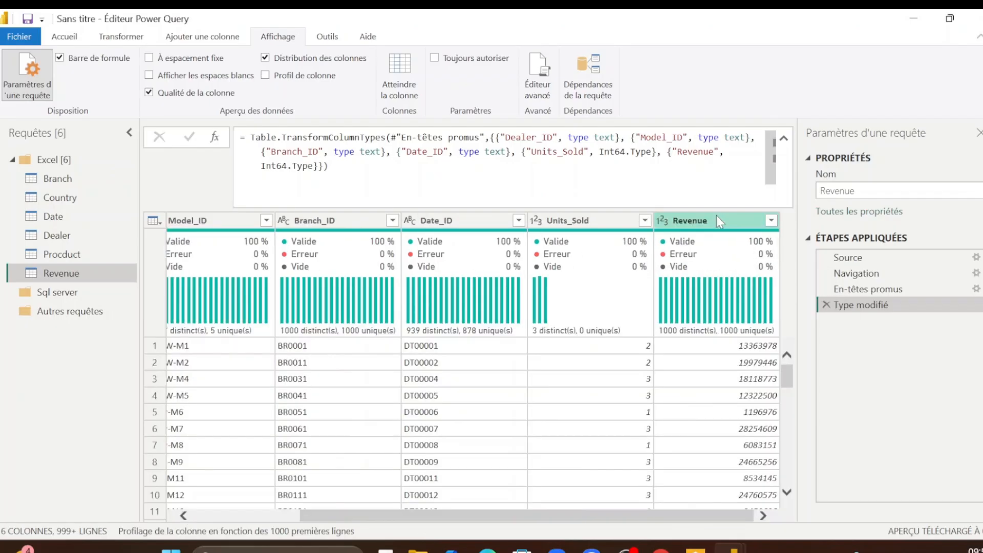
Step: Examine the column profile of the Revenue column, including all its statistics and the profiling row scope
left_click(710, 217)
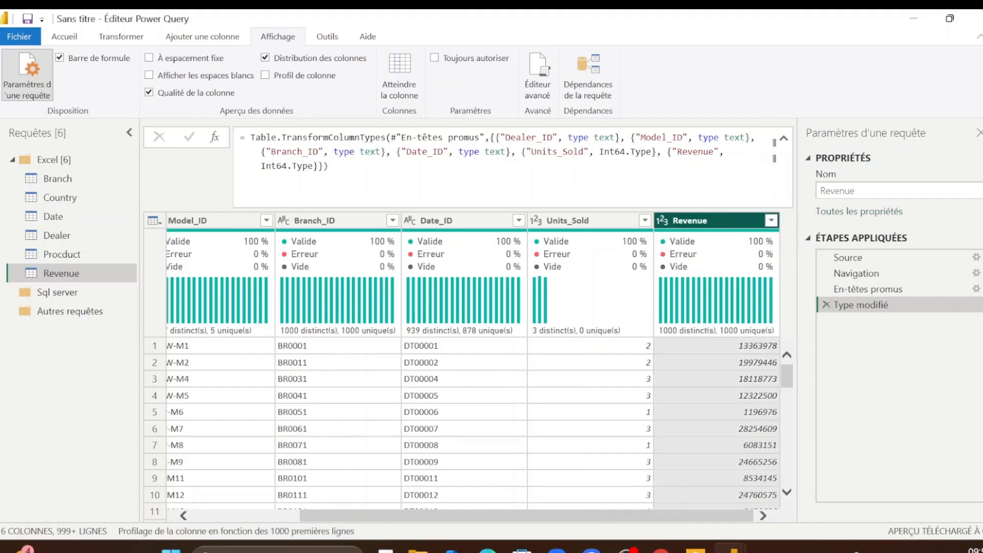
left_click(309, 78)
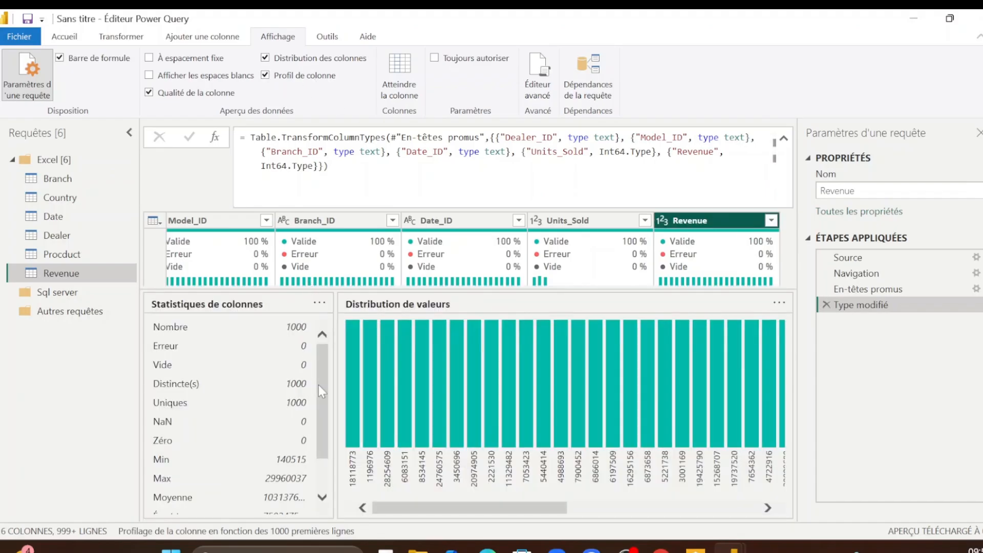
left_click_drag(320, 391, 321, 421)
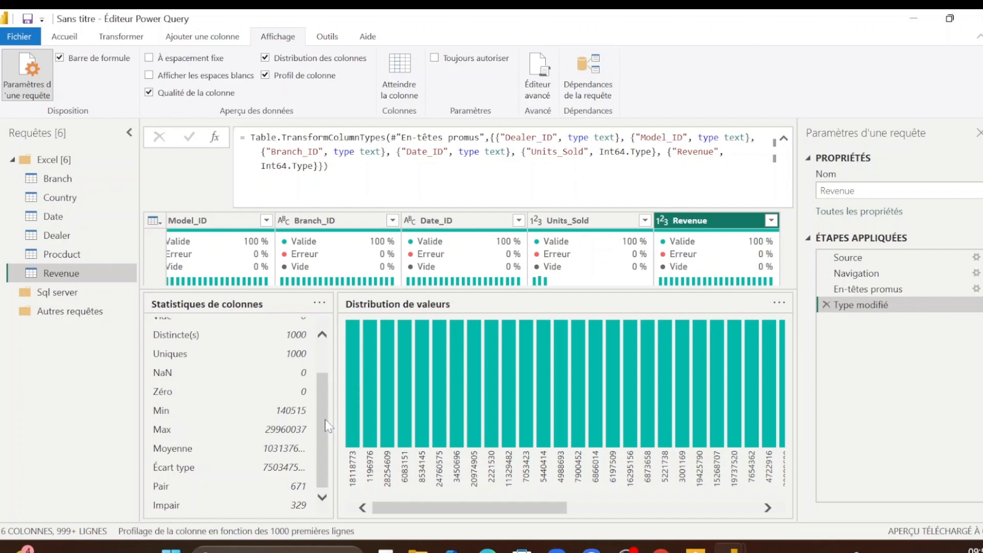
left_click(166, 532)
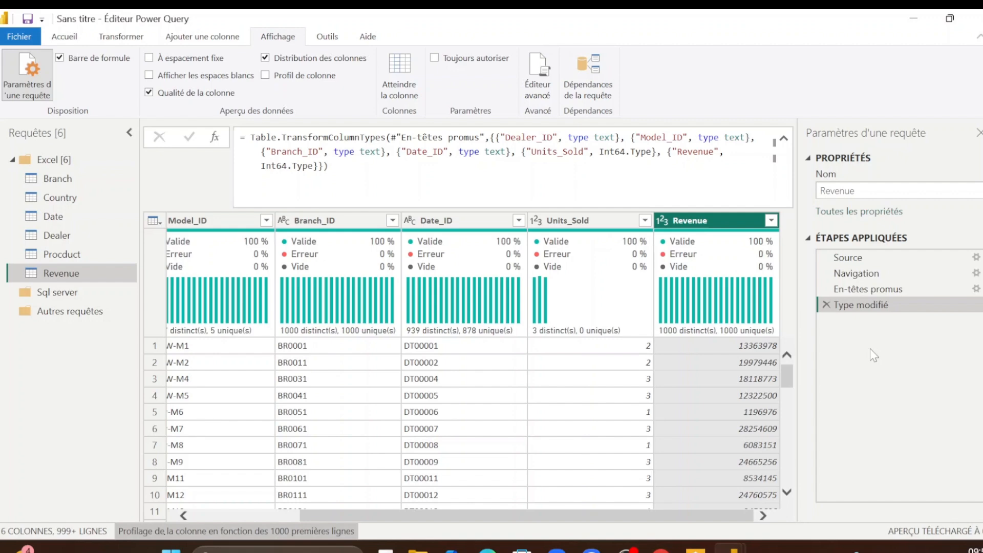
Step: Review the Revenue query's applied steps in order, from Source through Navigation and En-têtes promus to Type modifié
left_click(847, 260)
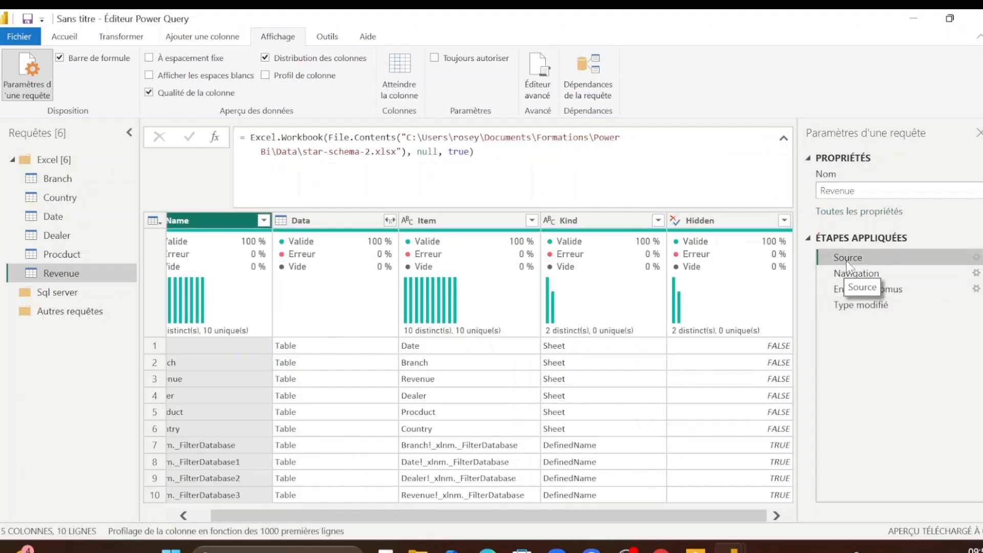
left_click(881, 274)
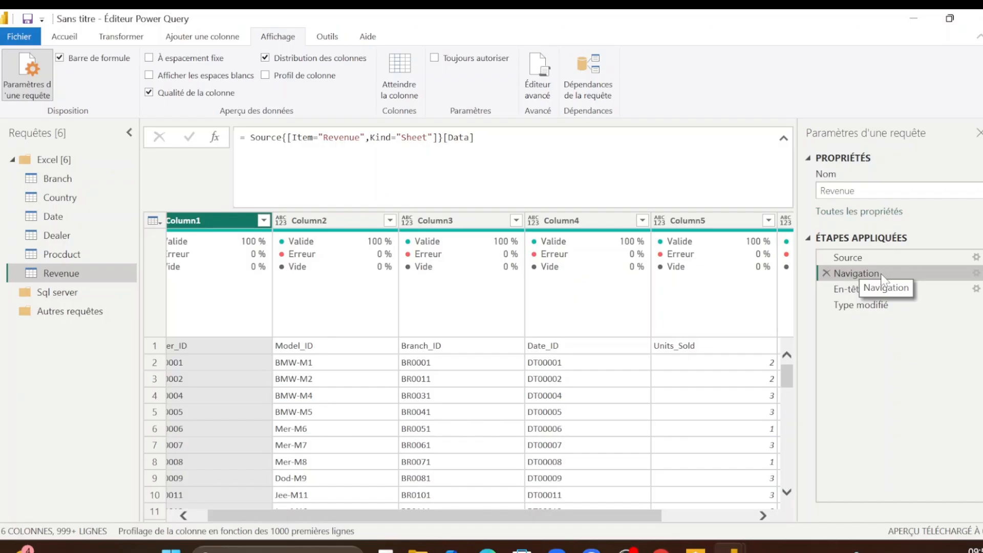
left_click(859, 289)
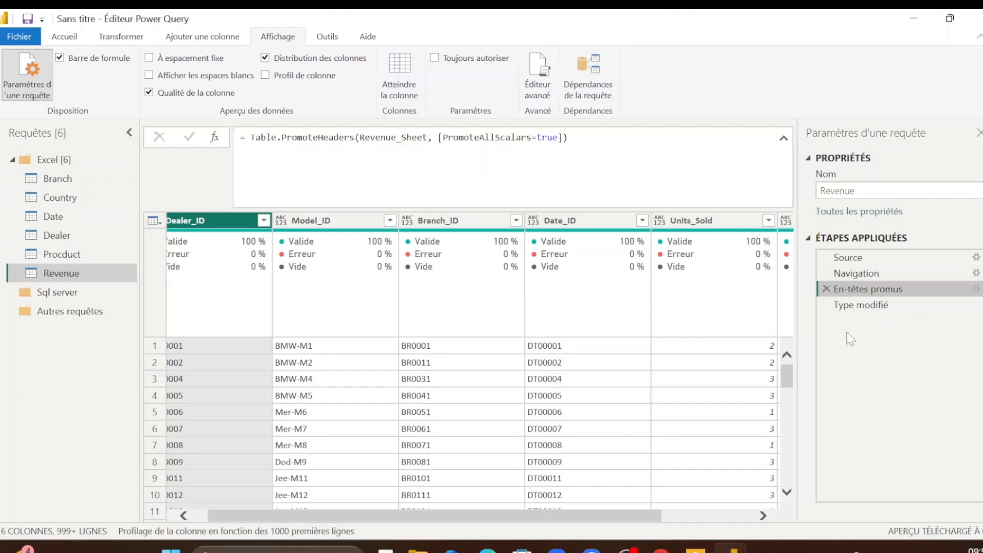
left_click(852, 308)
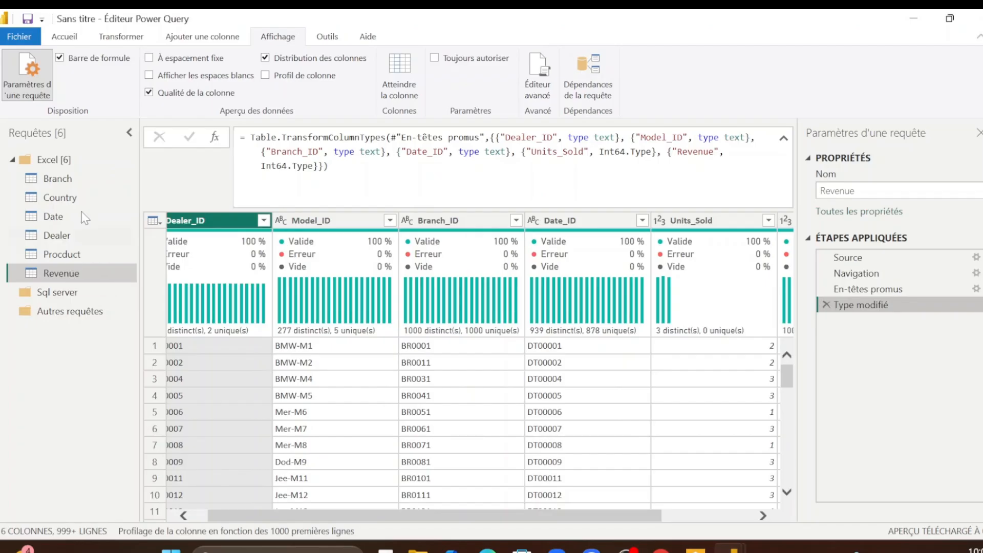
Step: Collapse the formula bar on the Branch query and promote its first row to column headers
left_click(66, 182)
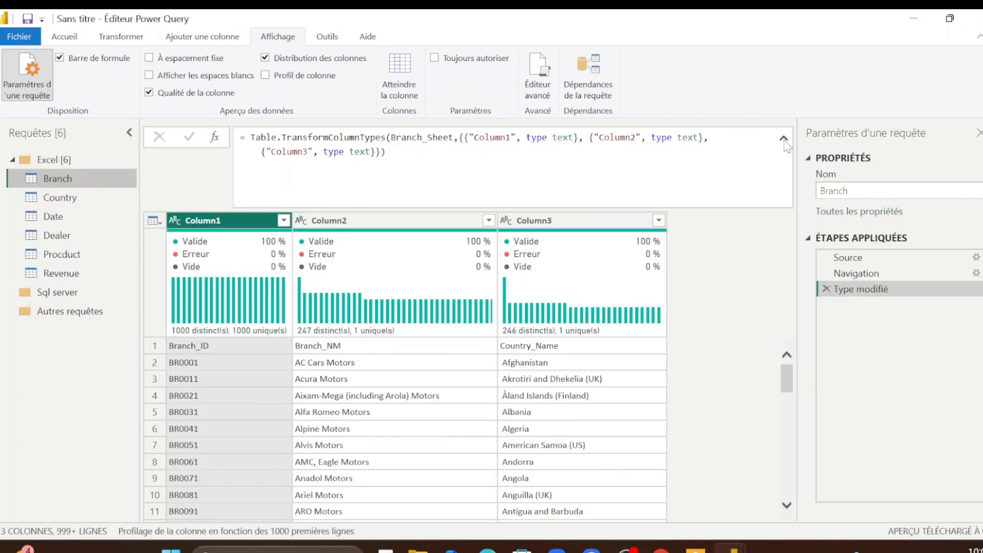
left_click(783, 138)
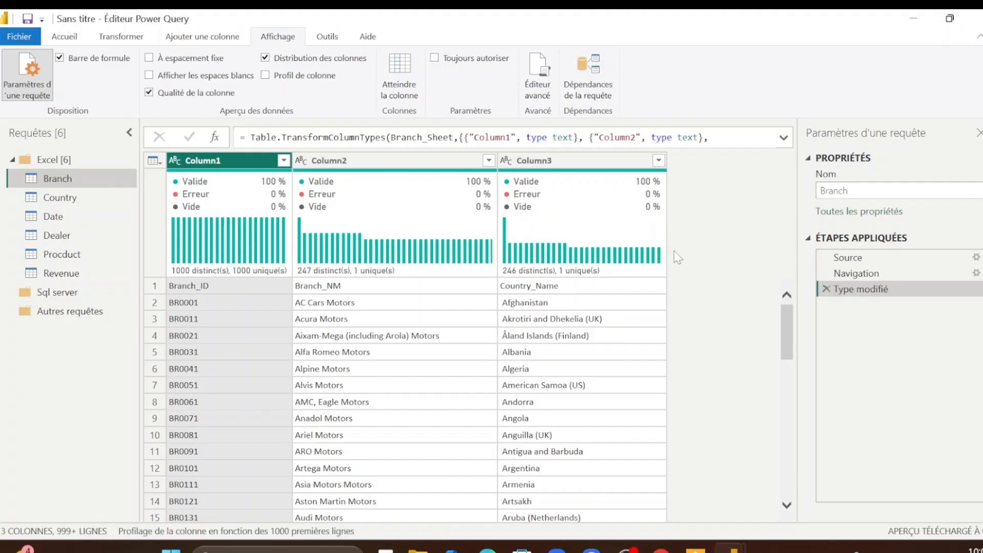
left_click(229, 287)
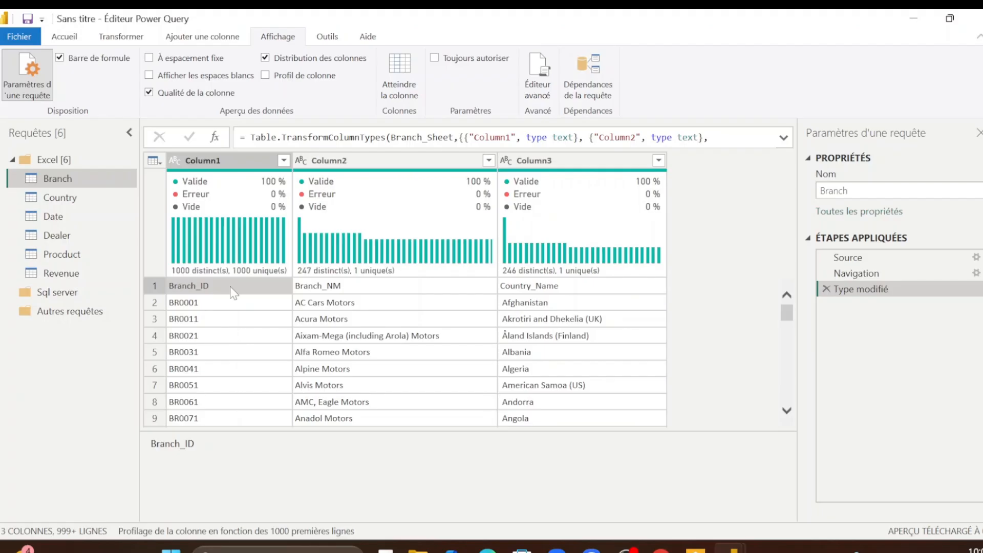
left_click(69, 35)
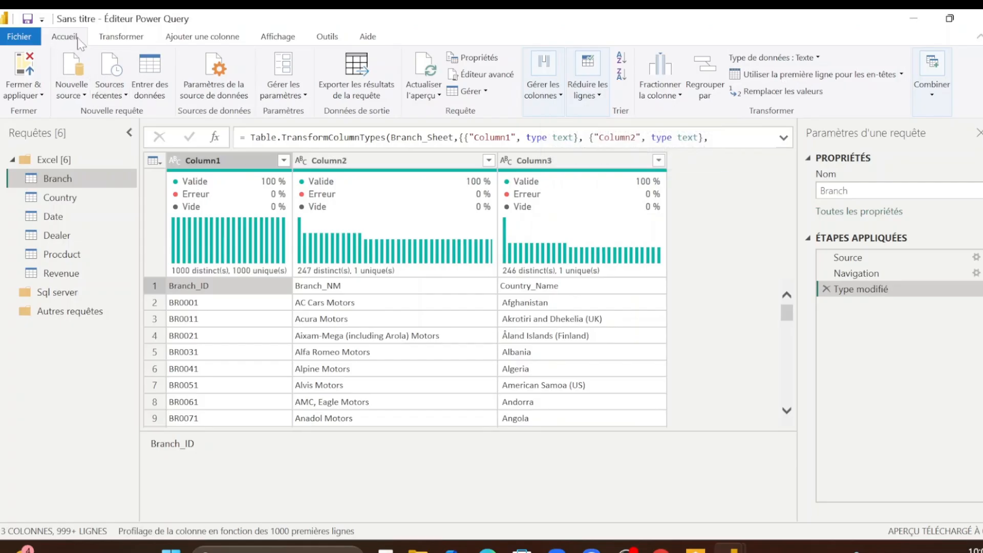
left_click(822, 77)
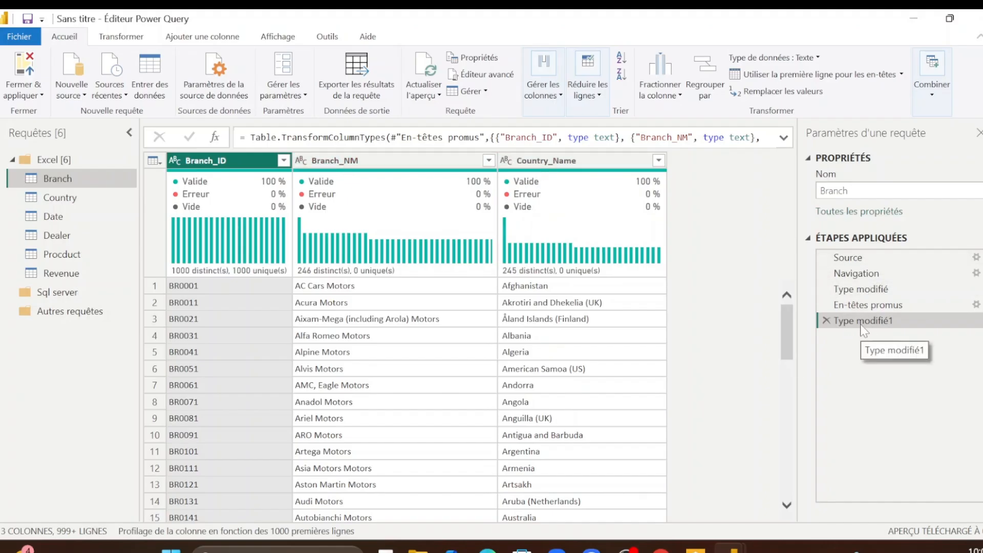
Step: Compare the Branch query's data at its Type modifié, Type modifié1 and Navigation steps
left_click(856, 288)
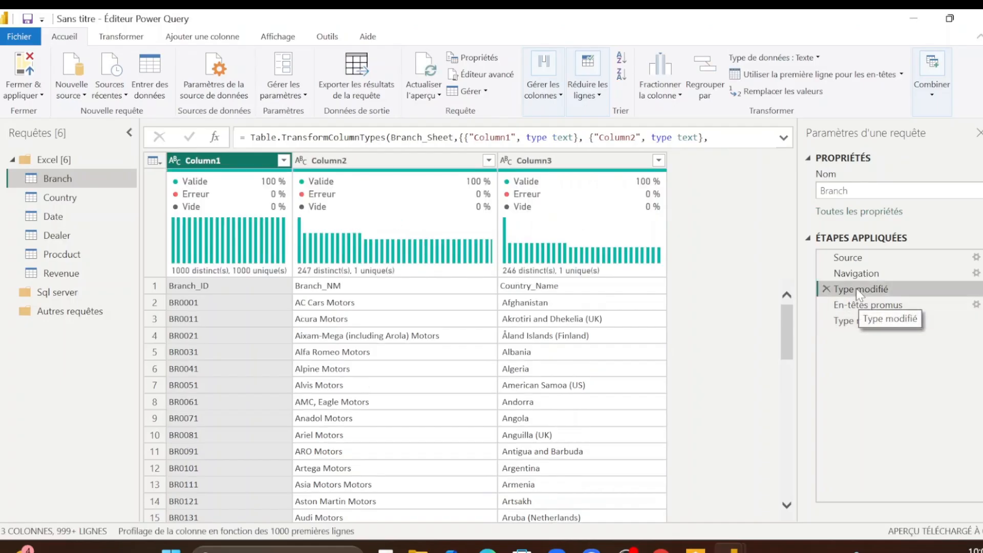
left_click(847, 321)
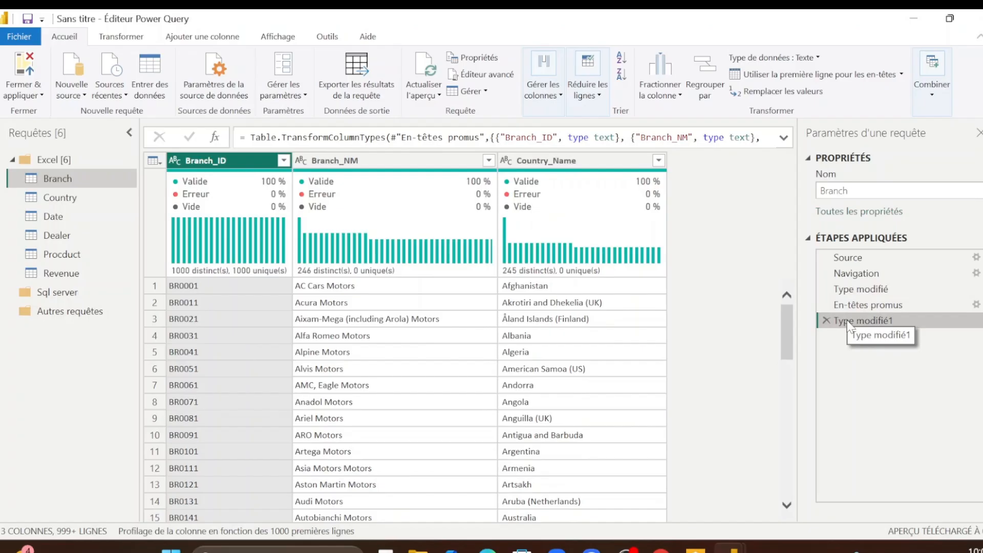
left_click(859, 273)
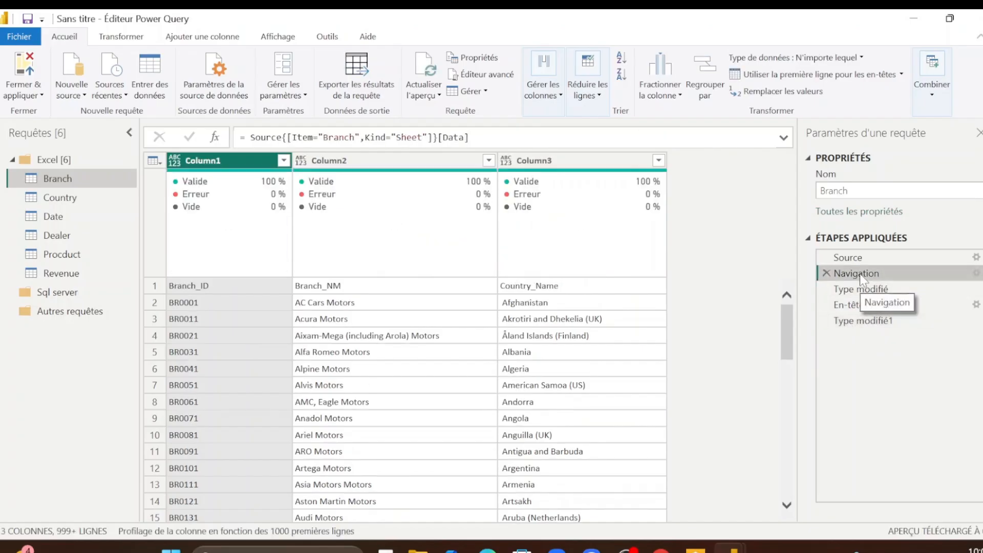
Step: Delete all Branch query steps after Navigation, including both type changes, and promote the first row to headers again
left_click(825, 321)
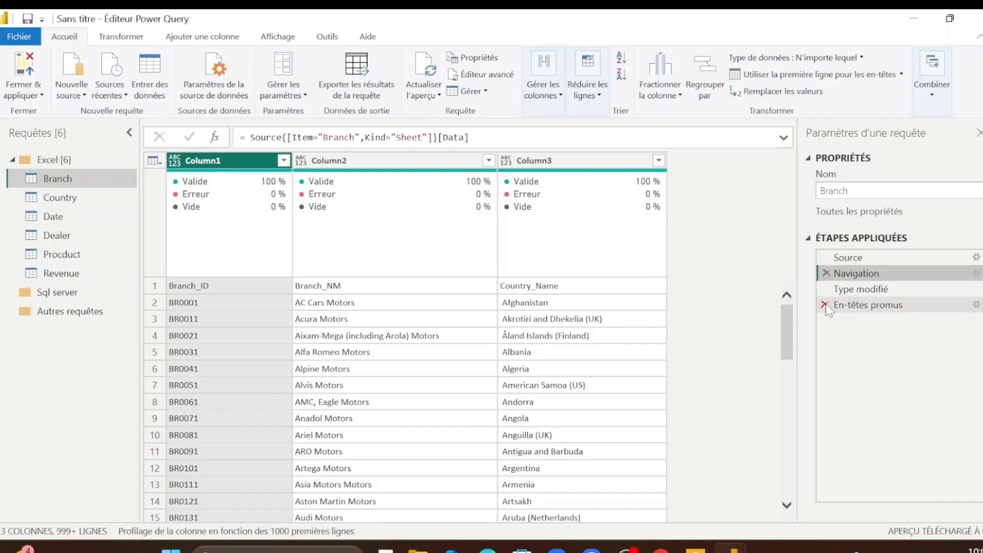
left_click(824, 305)
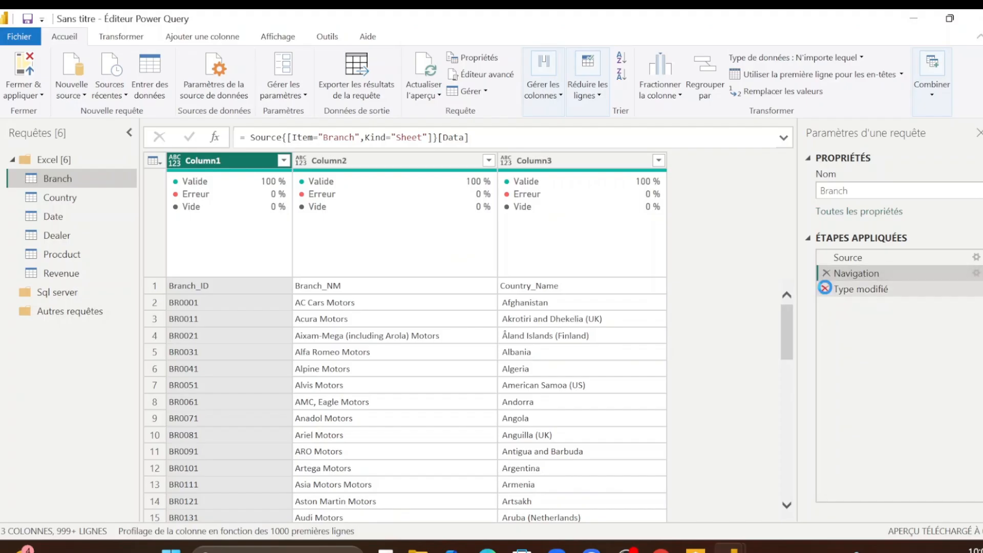
left_click(824, 289)
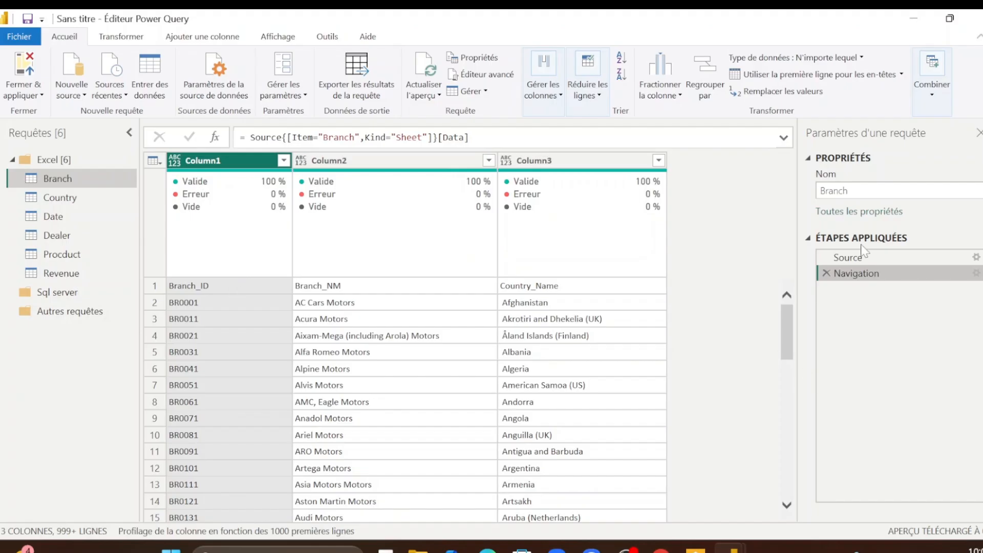
left_click(795, 75)
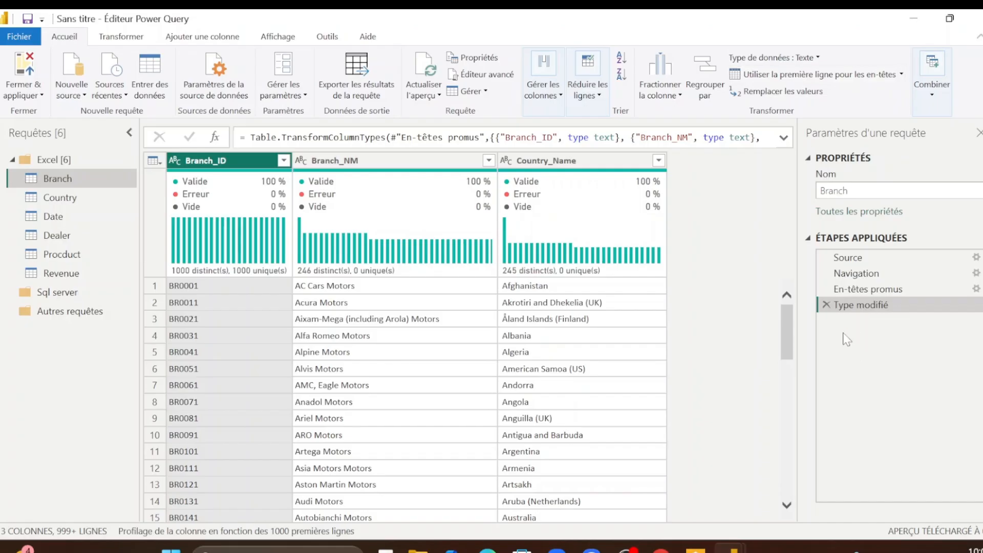
Step: Delete the Country query's Type modifié step and promote its first row to column headers
left_click(72, 201)
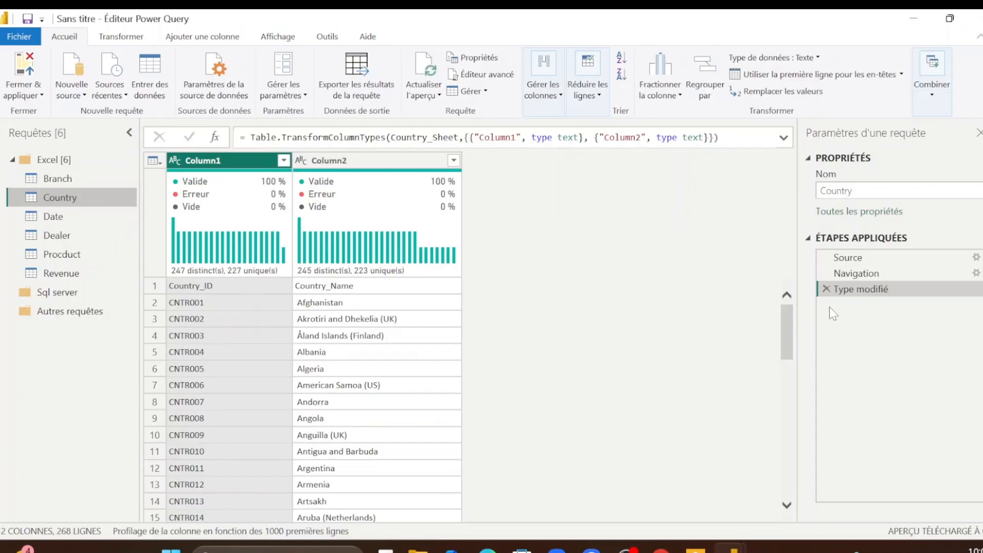
left_click(825, 288)
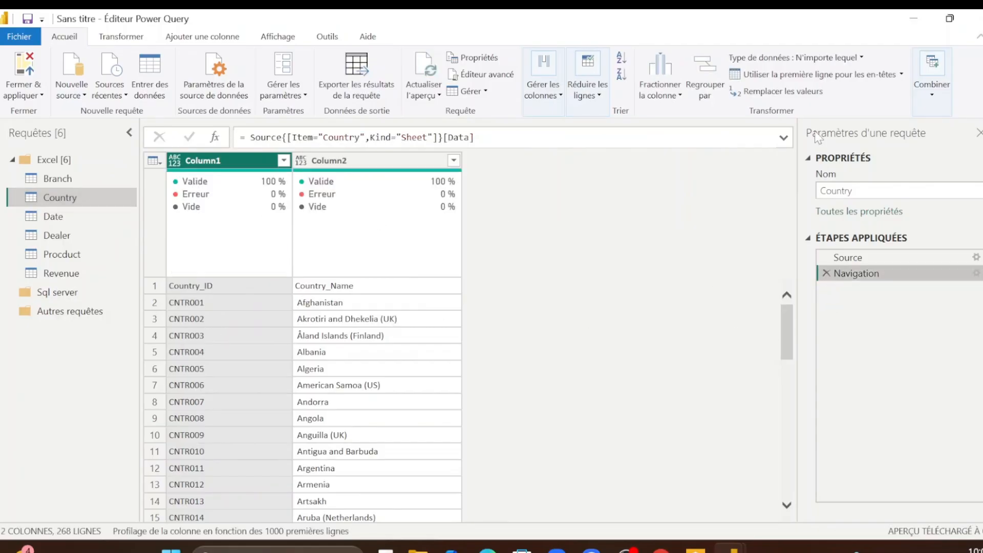
left_click(792, 74)
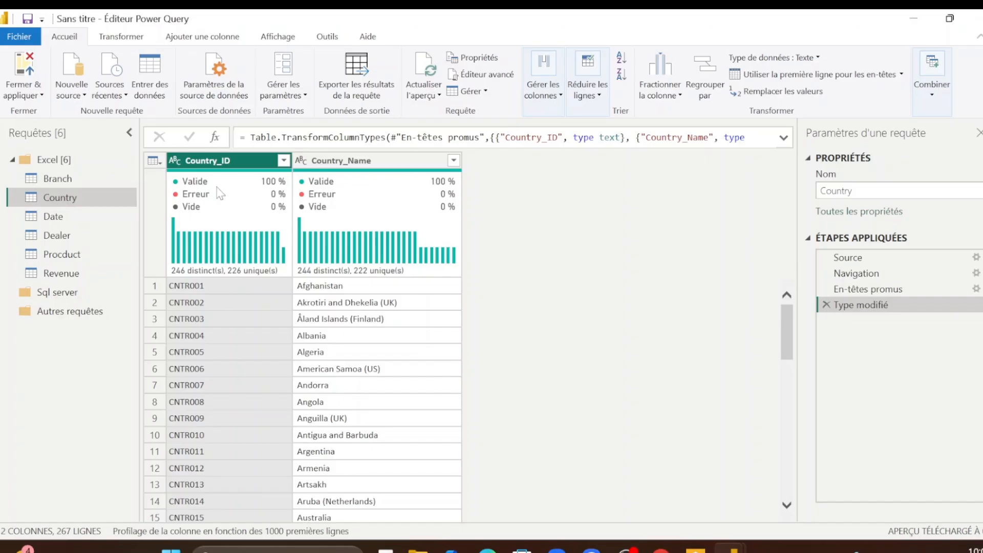
Step: Compare the Date query's Date_ID and Date_ID_1 columns, and remove the redundant Date_ID_1 column
left_click(86, 219)
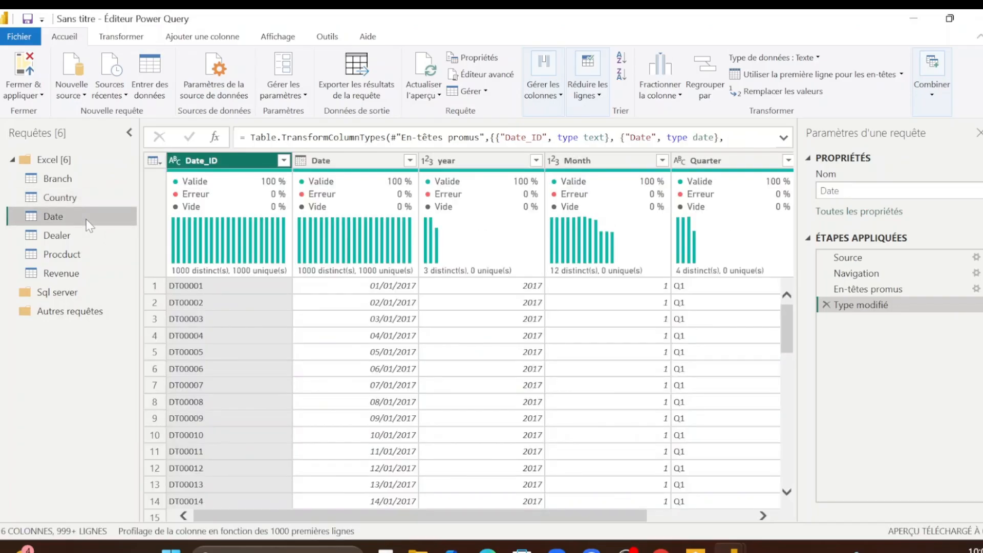
left_click_drag(437, 516, 409, 524)
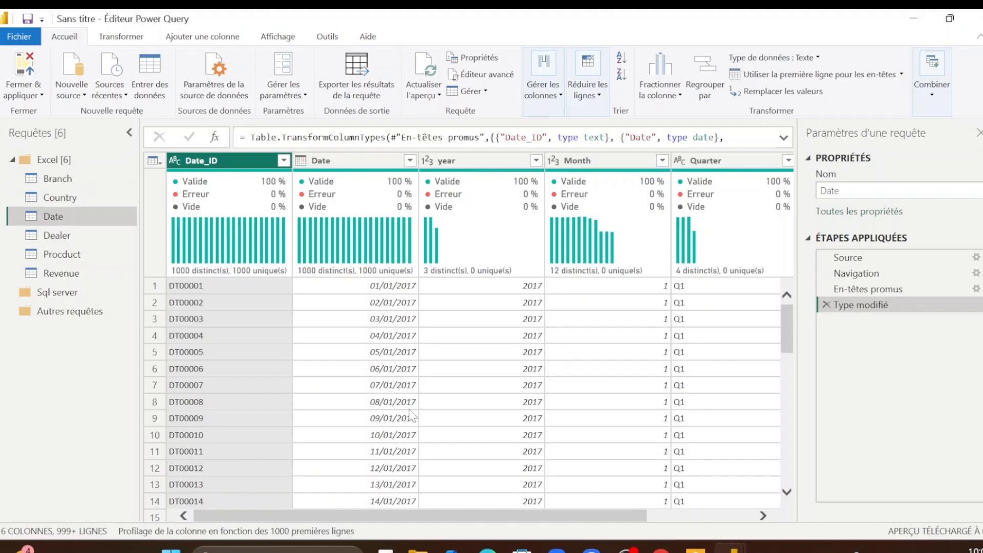
left_click_drag(383, 517, 496, 535)
left_click(342, 162)
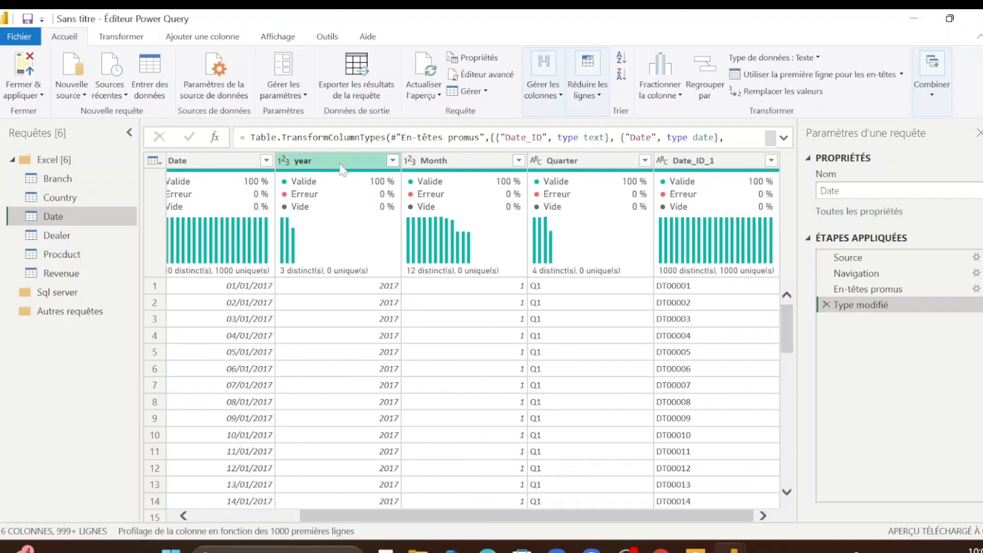
left_click(582, 516)
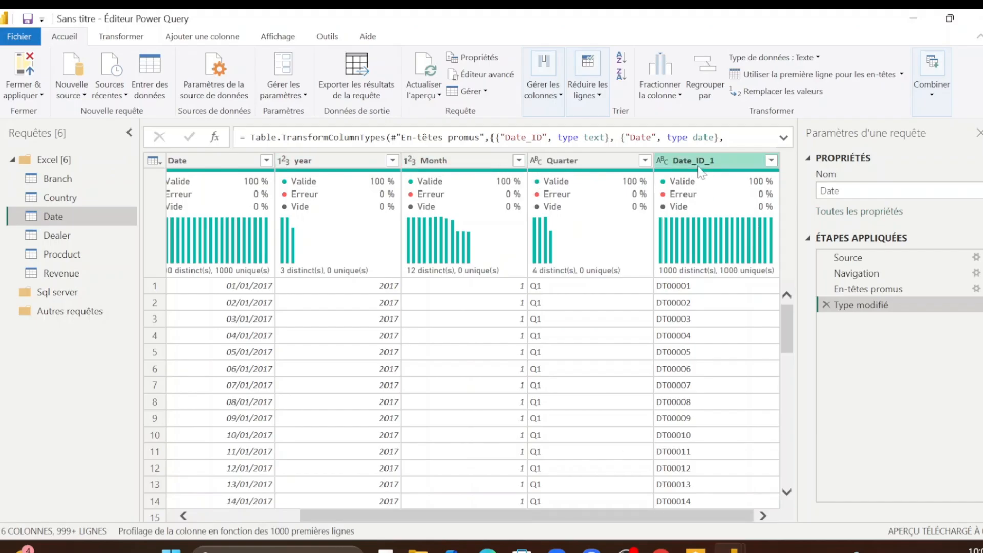
left_click_drag(582, 516, 476, 516)
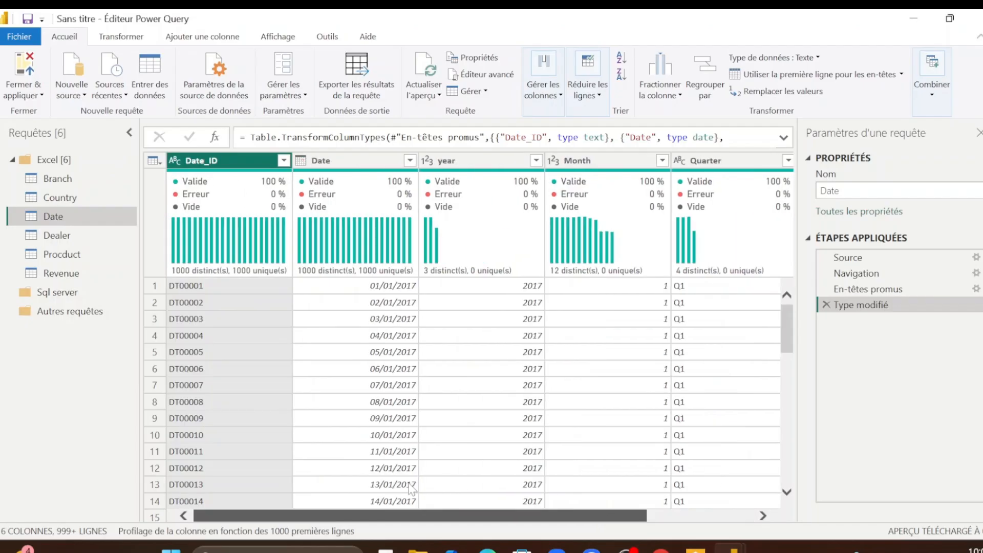
left_click(270, 162)
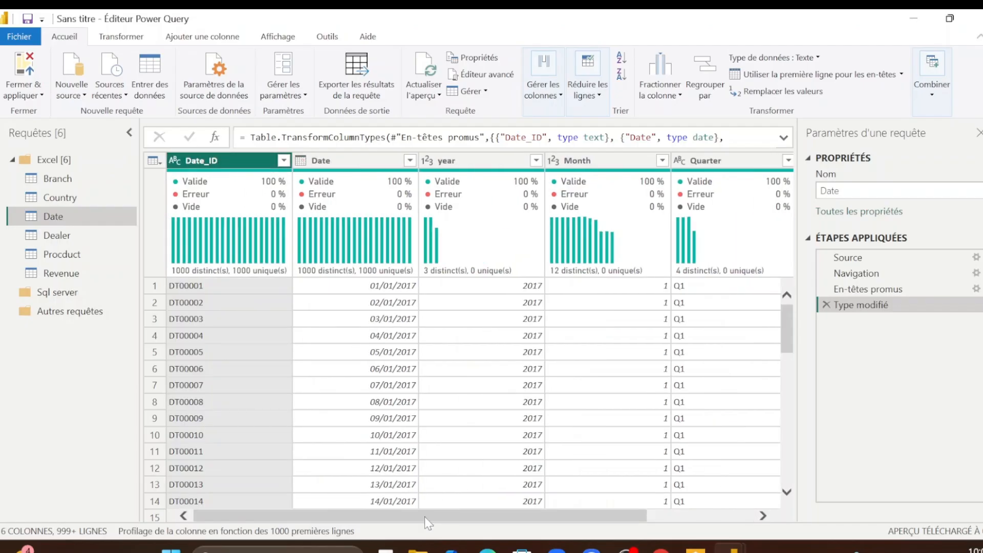
left_click_drag(425, 516, 616, 516)
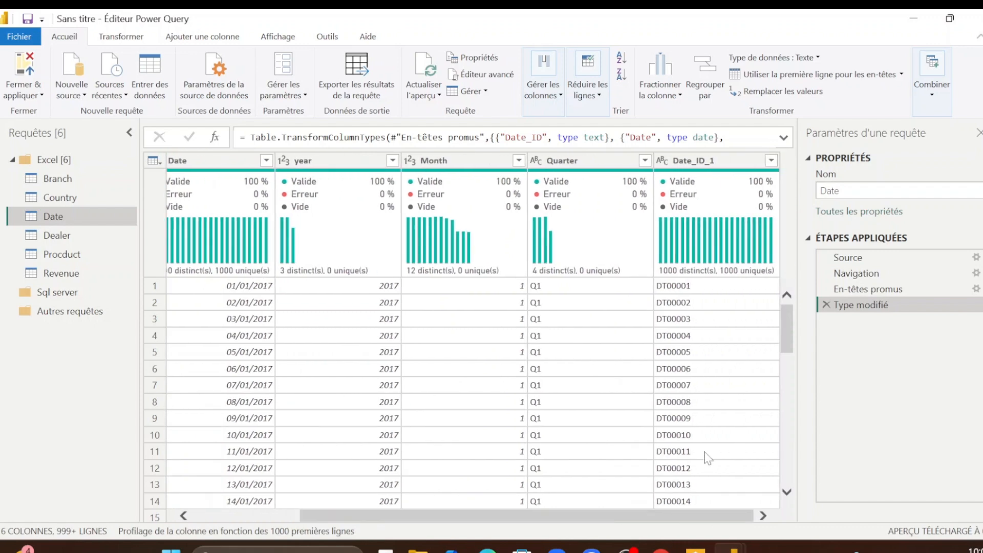
left_click(699, 159)
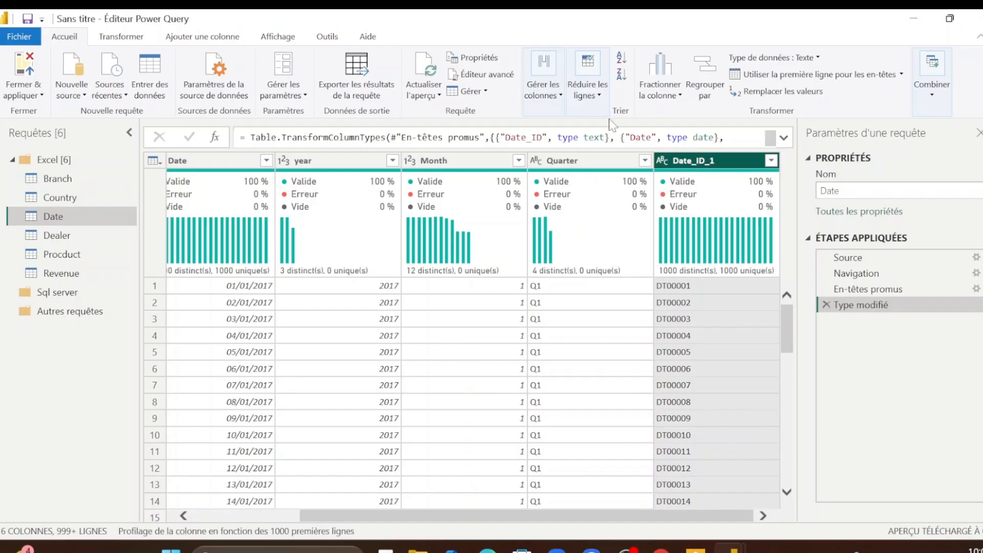
left_click(551, 103)
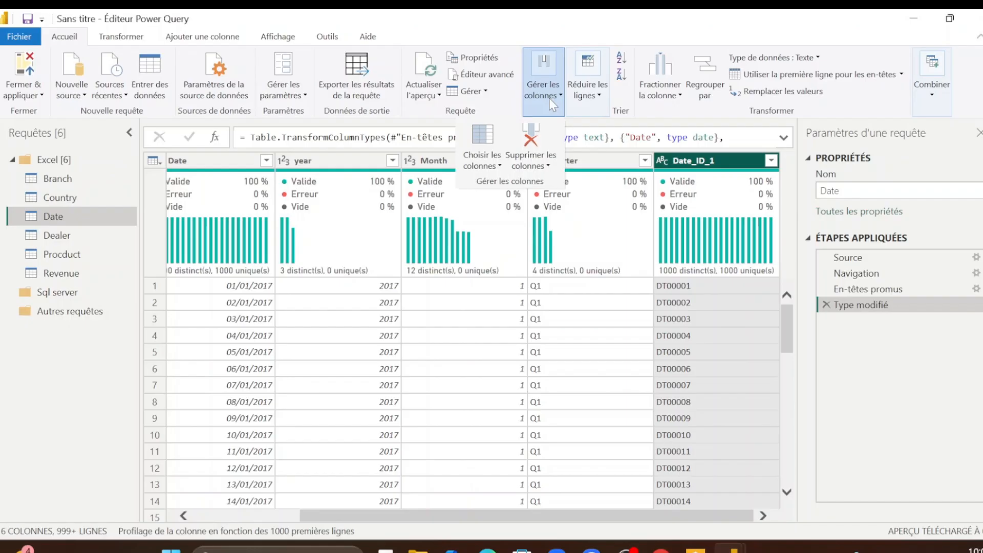
left_click(532, 166)
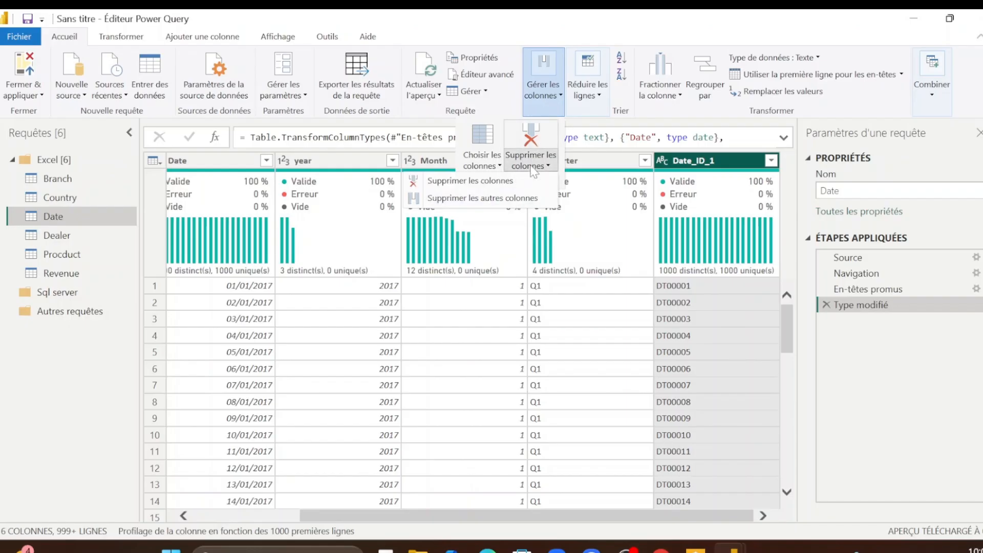
left_click(472, 182)
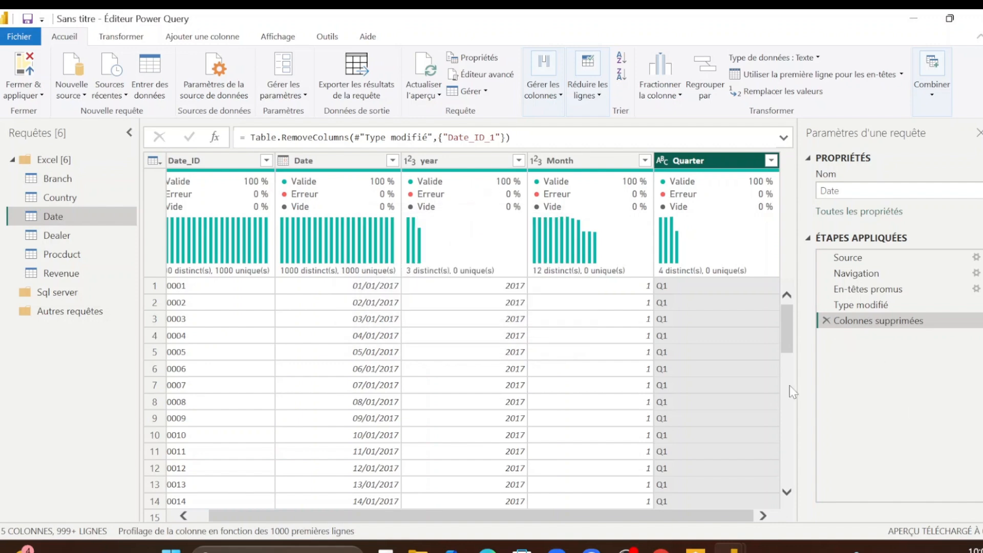
Step: Delete the Dealer query's Type modifié step, promote its first row to headers, and look over its columns through Country_ID
left_click(66, 239)
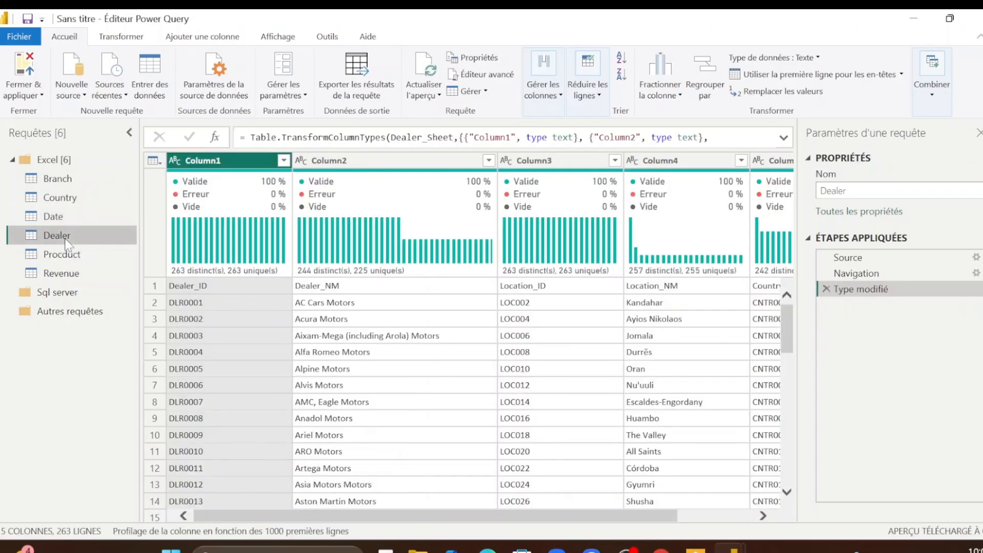
left_click(826, 288)
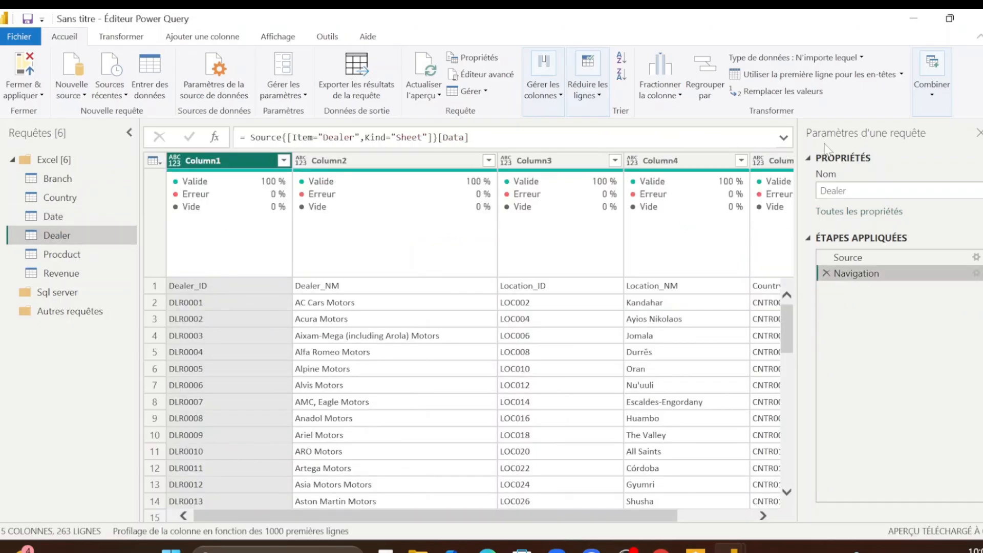
left_click(808, 77)
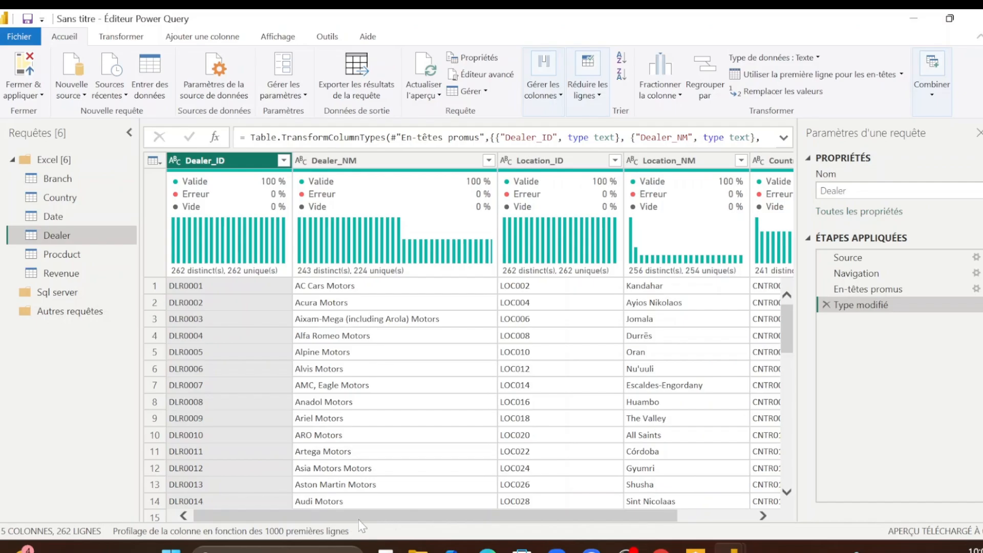
left_click_drag(358, 514, 325, 517)
left_click_drag(541, 521, 610, 526)
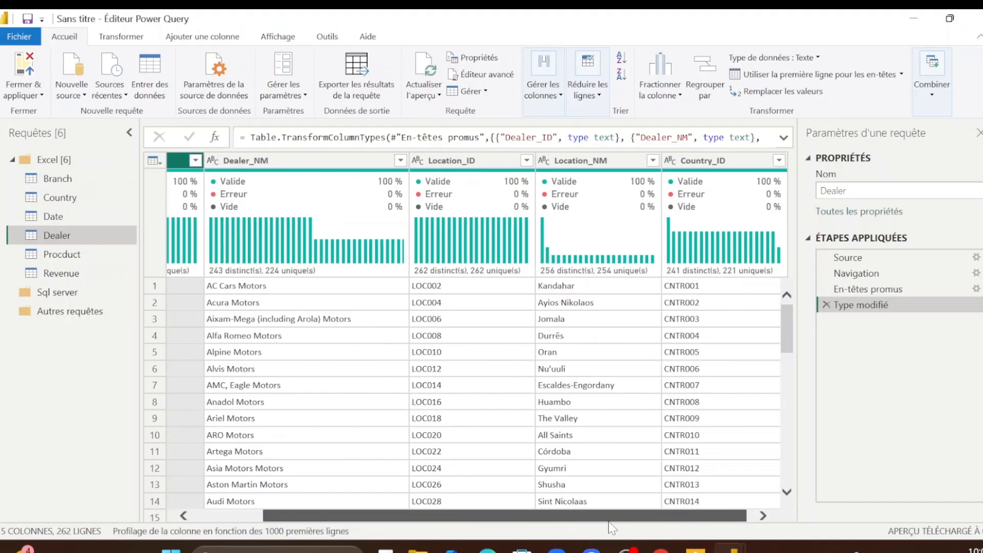
left_click(604, 438)
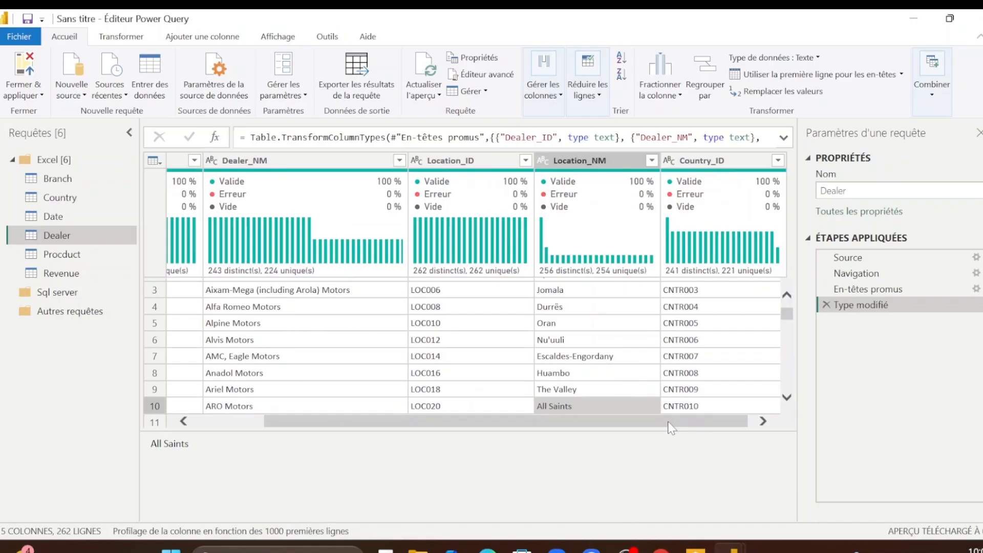
left_click_drag(665, 421, 671, 421)
left_click(702, 305)
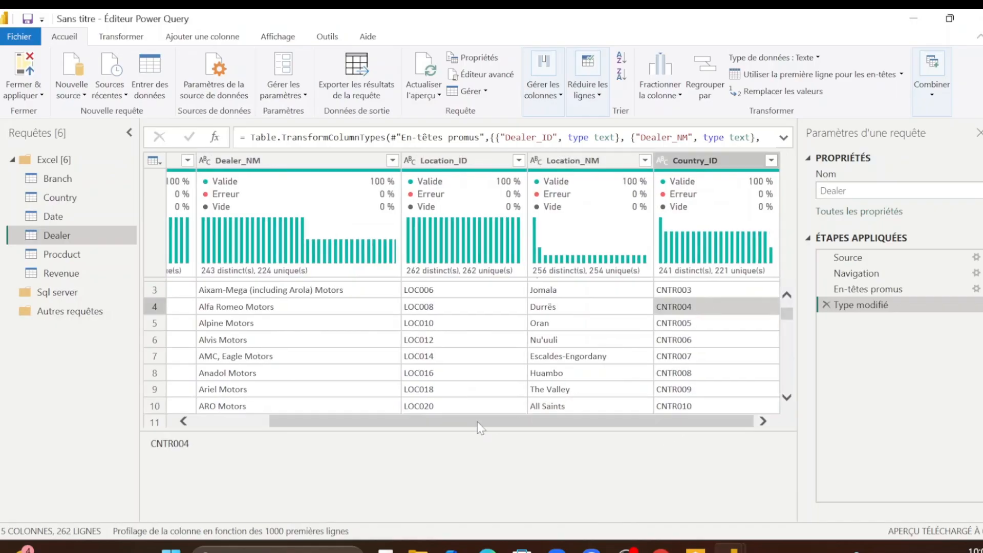
left_click_drag(477, 422, 380, 398)
Step: Correct the misspelled name of the Procduct query to Product
left_click(66, 254)
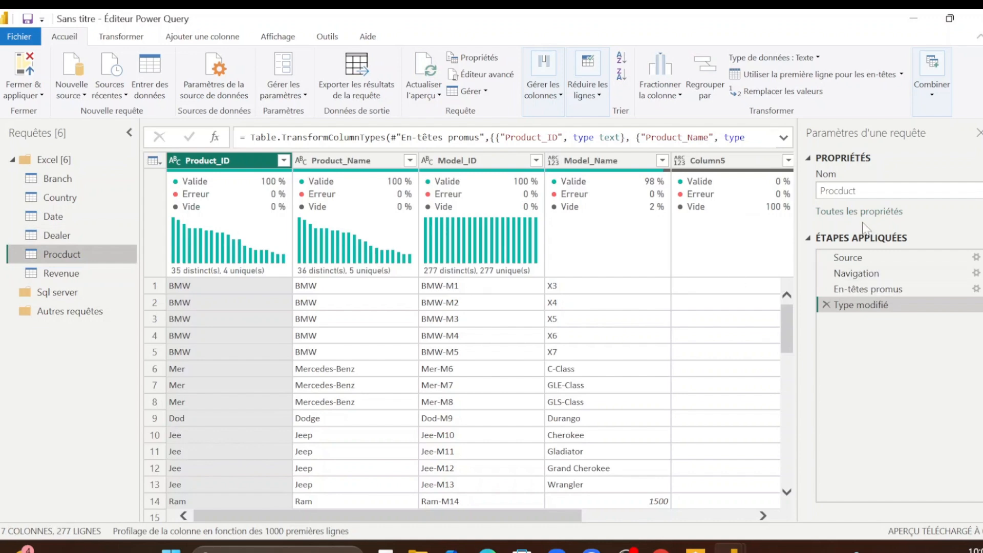
left_click(857, 191)
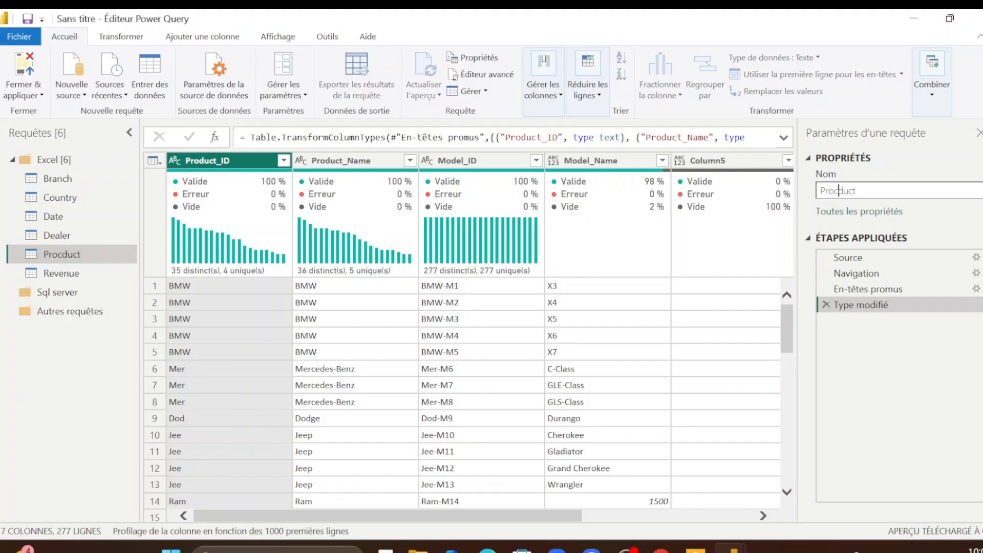
key("Left")
key("Left")
key("BackSpace")
key("Return")
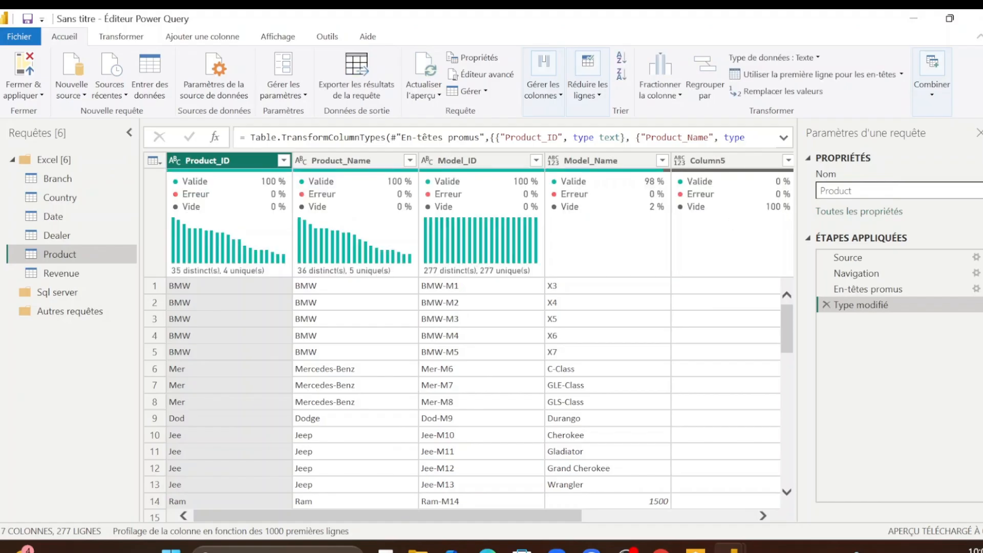
double_click(201, 161)
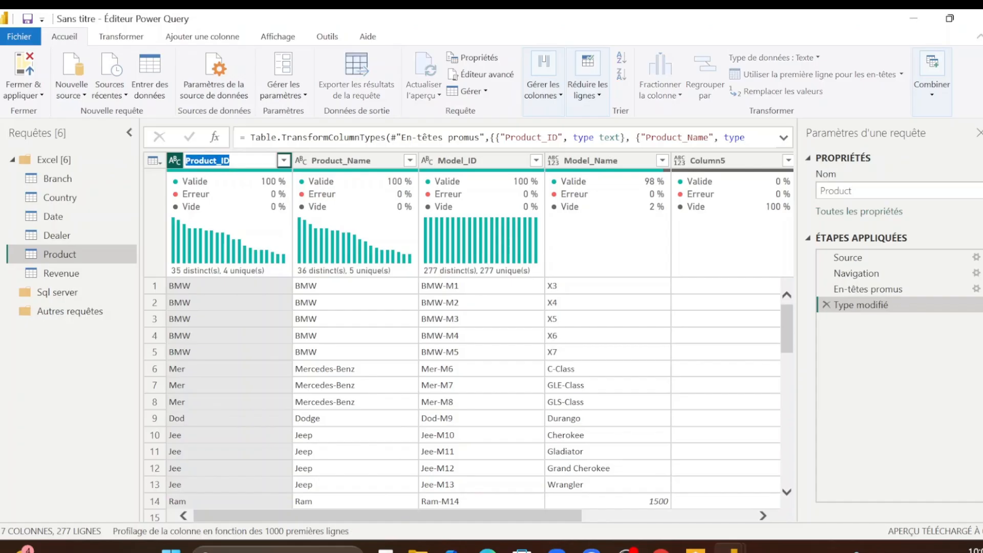
left_click(224, 290)
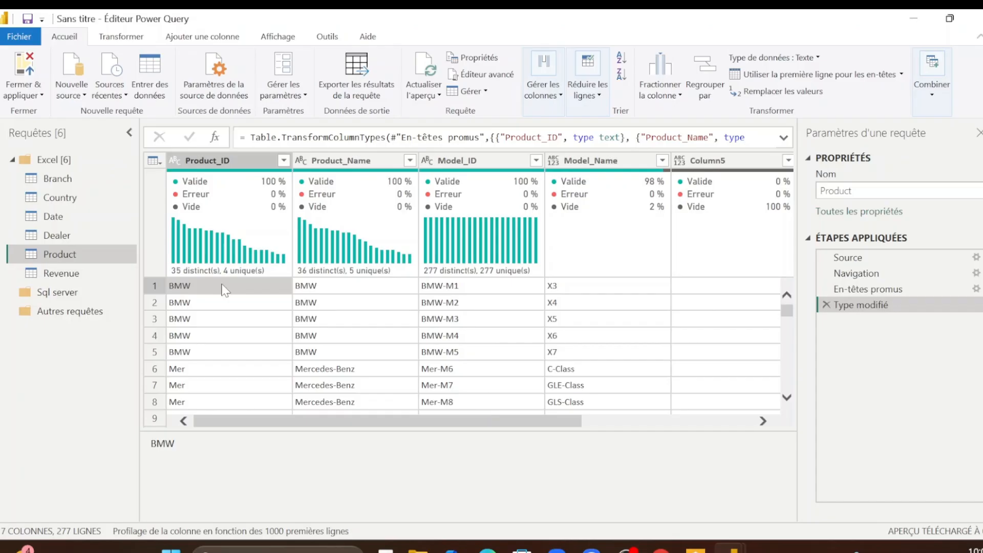
left_click(225, 160)
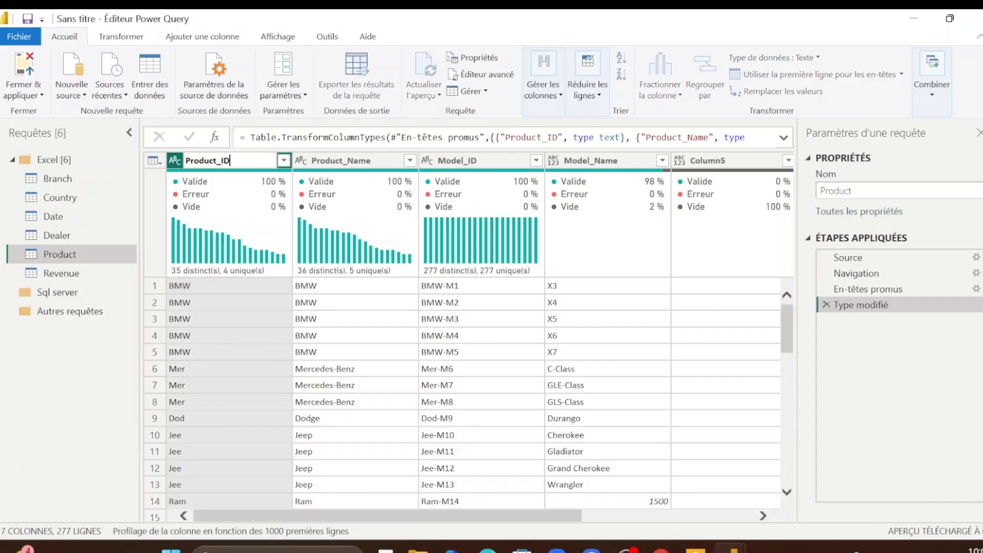
key("Return")
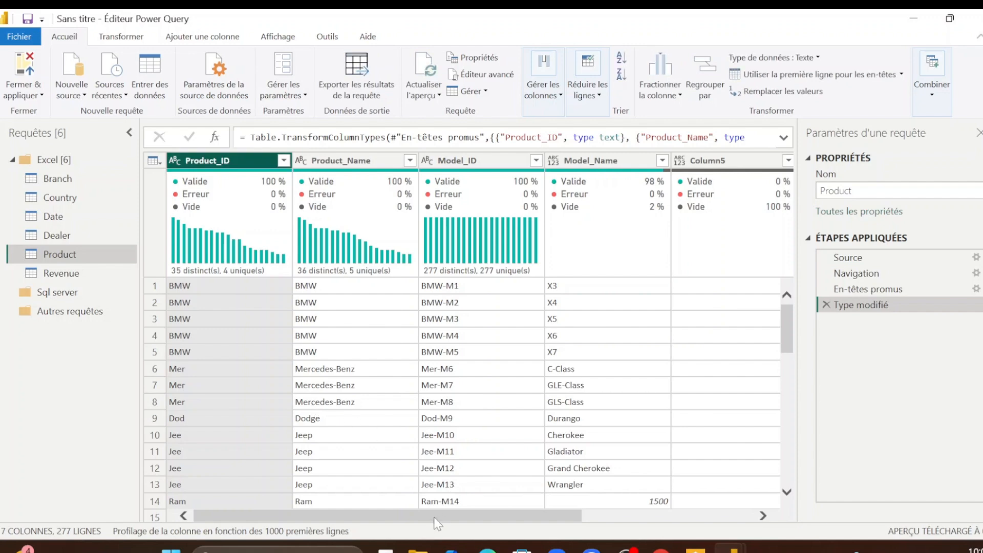
Step: Remove the empty columns Column5 and Column6 from the Product query
left_click_drag(433, 522, 136, 488)
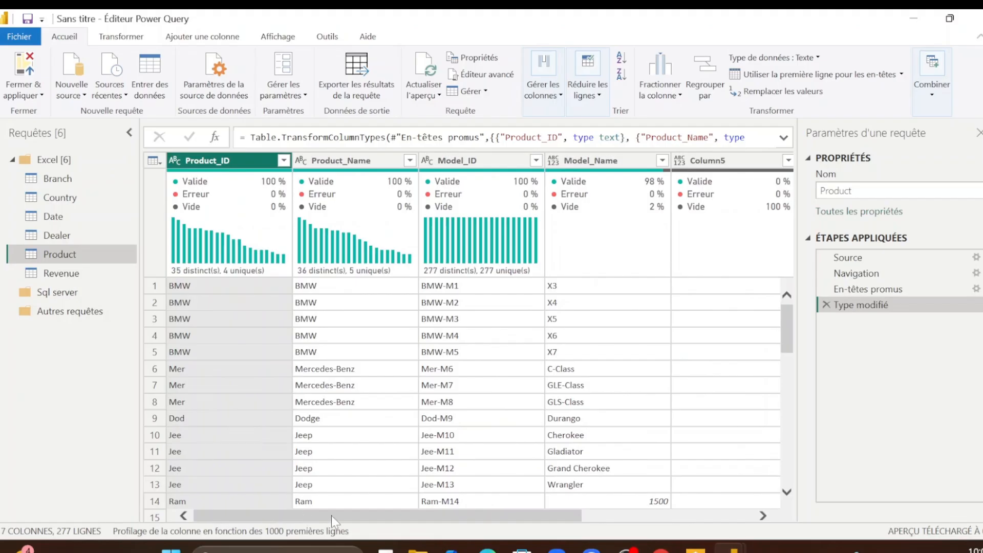
left_click_drag(331, 516, 500, 516)
left_click(454, 338)
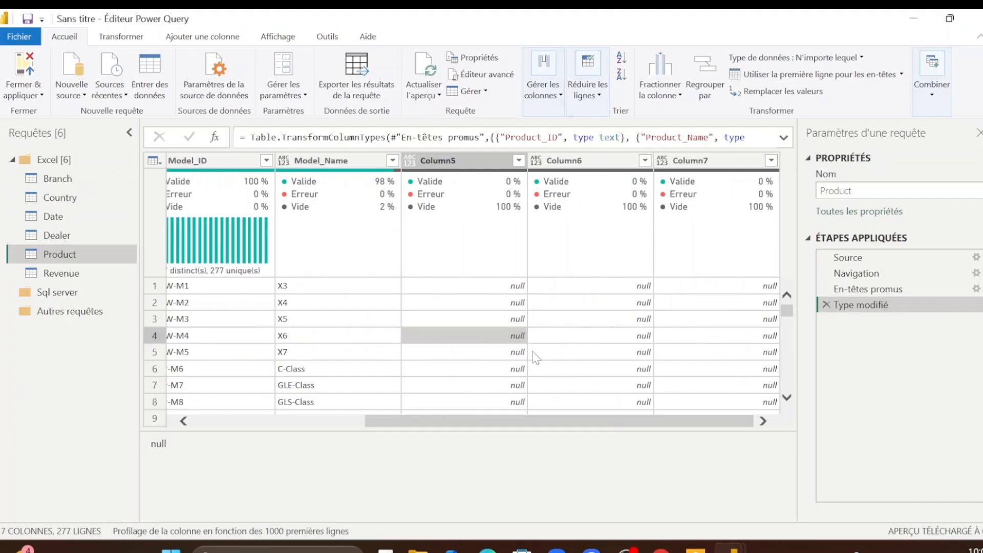
left_click(462, 161)
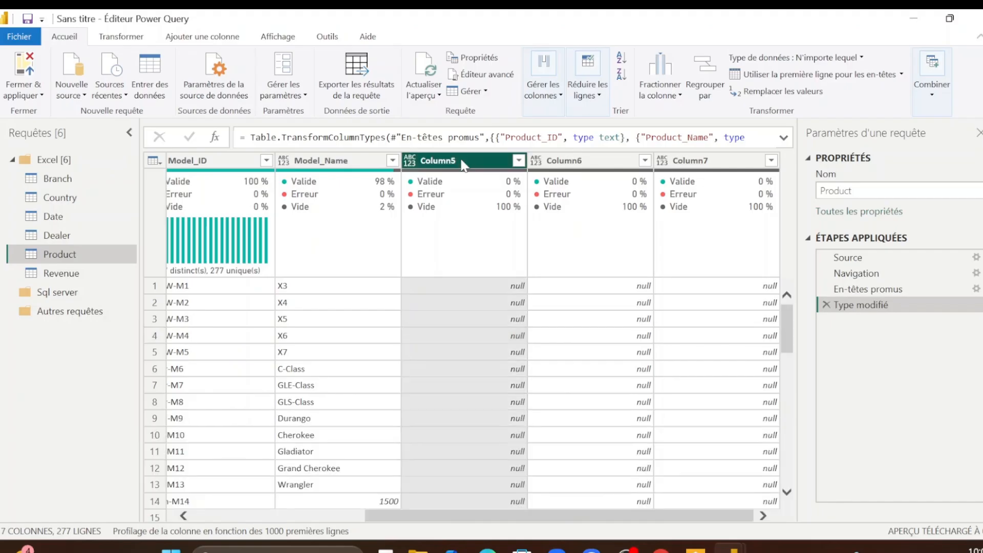
left_click(602, 161, "ctrl")
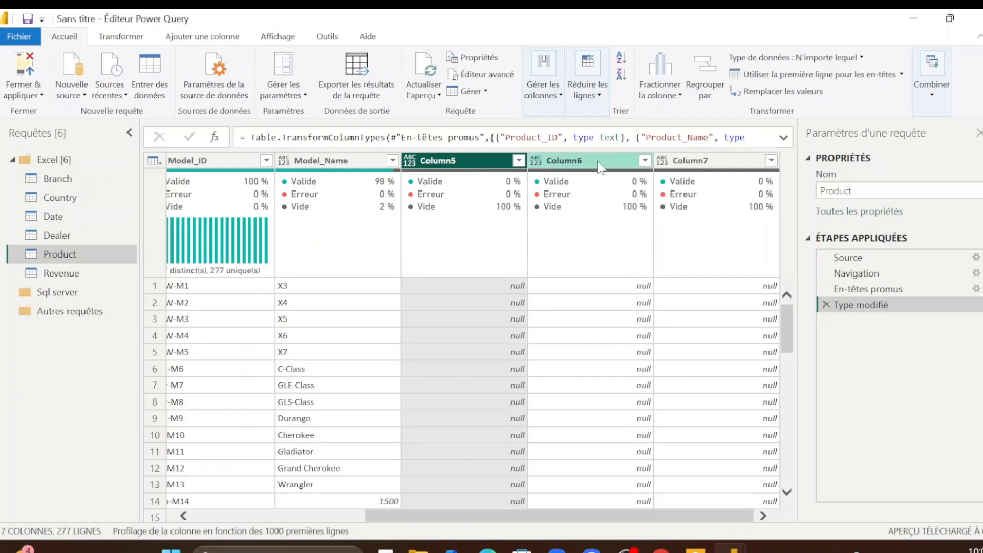
left_click(555, 109)
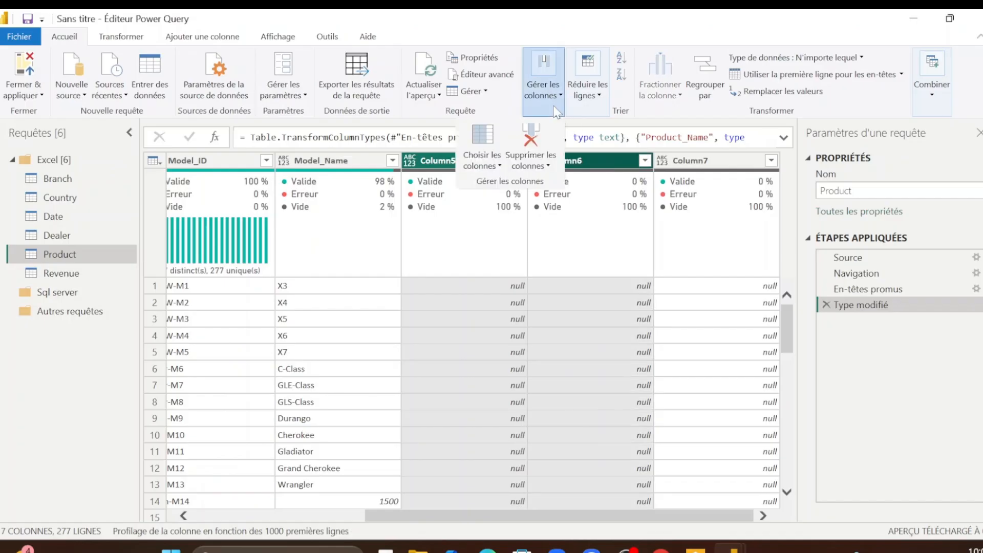
left_click(543, 166)
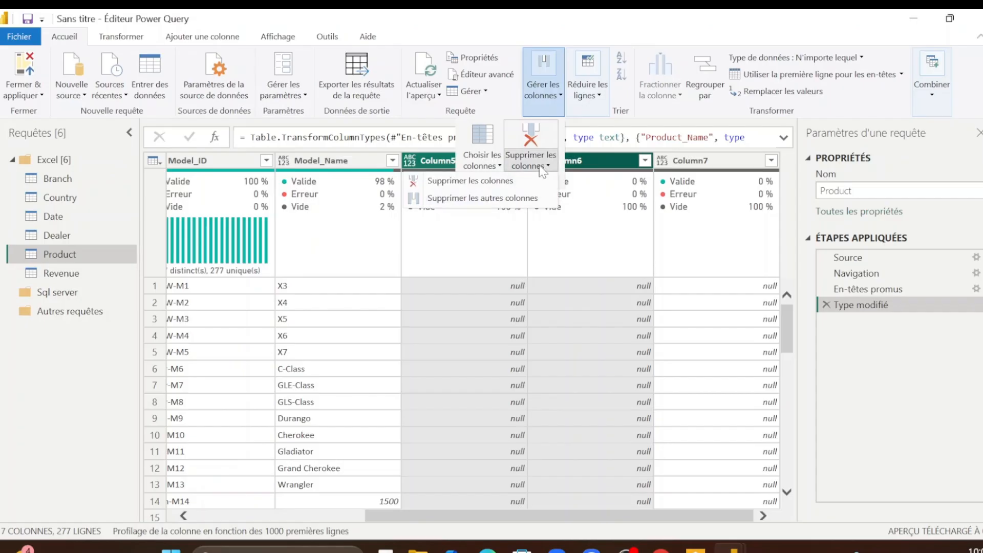
left_click(495, 183)
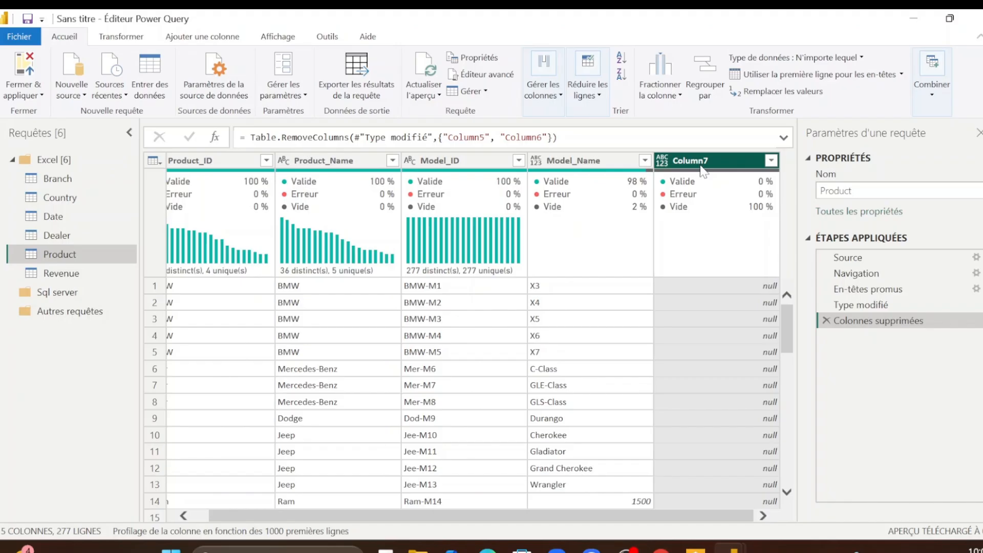
Step: Edit the Product query's Table.RemoveColumns formula to remove Column7 as well, adding "Column7" to the list after "Column6"
left_click(783, 137)
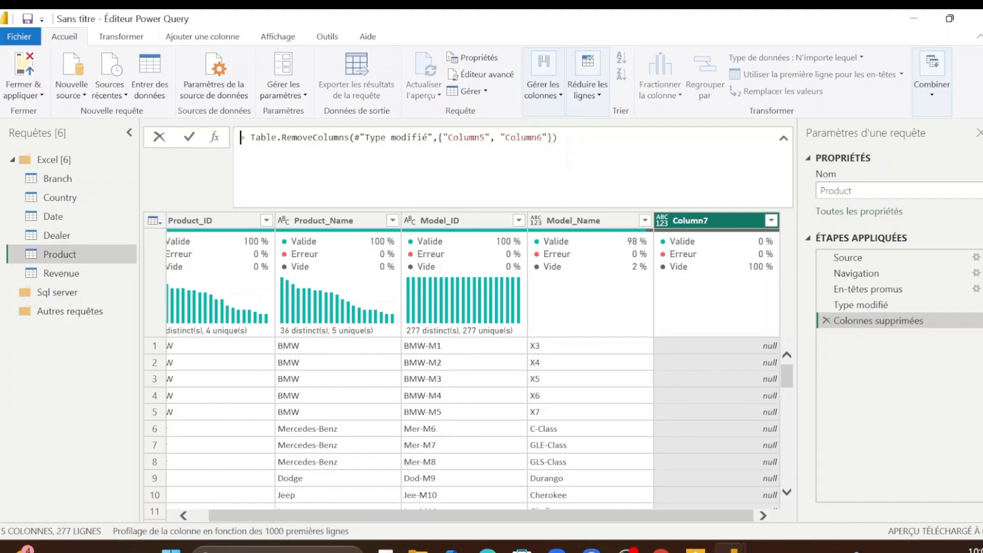
left_click(548, 137)
key("Left")
key("shift+Left")
key("shift+Left")
key("shift+Left")
key("shift+Left")
key("shift+Left")
key("shift+Left")
key("shift+Left")
key("shift+Left")
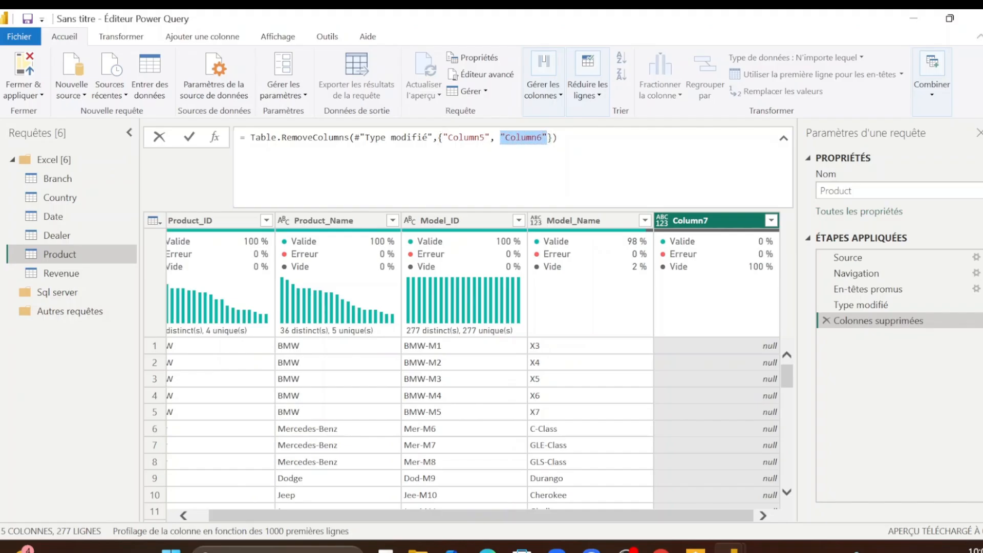
key("Right")
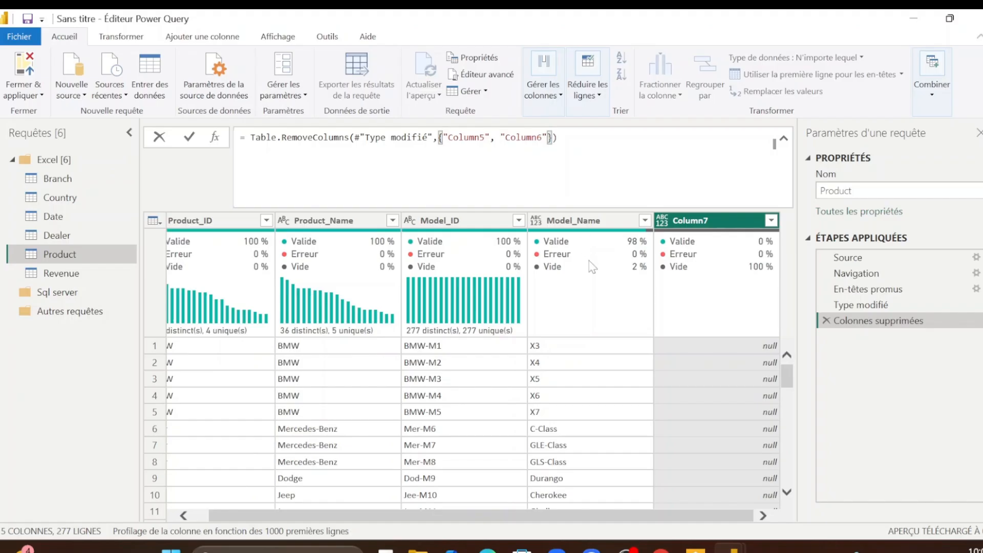
type(",")
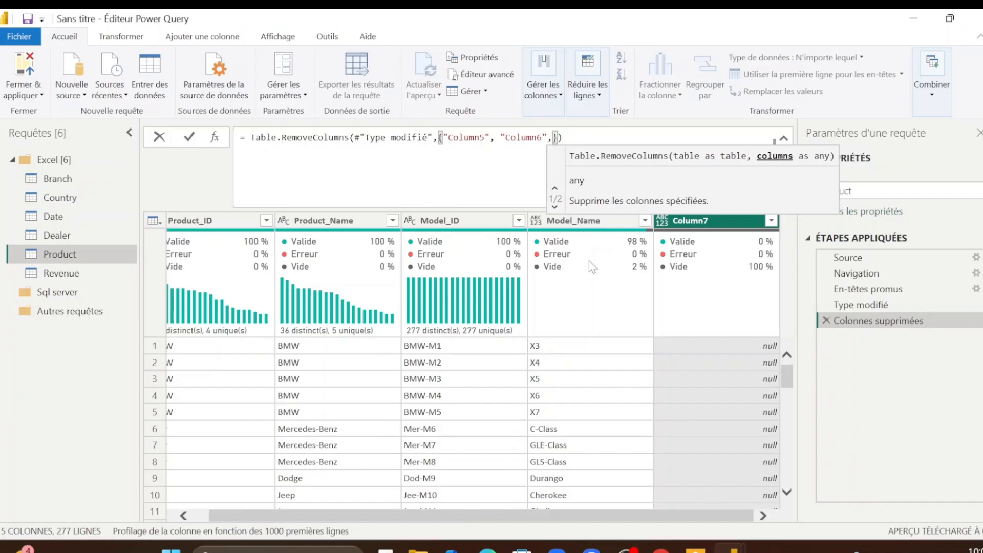
type("\"Column6\"")
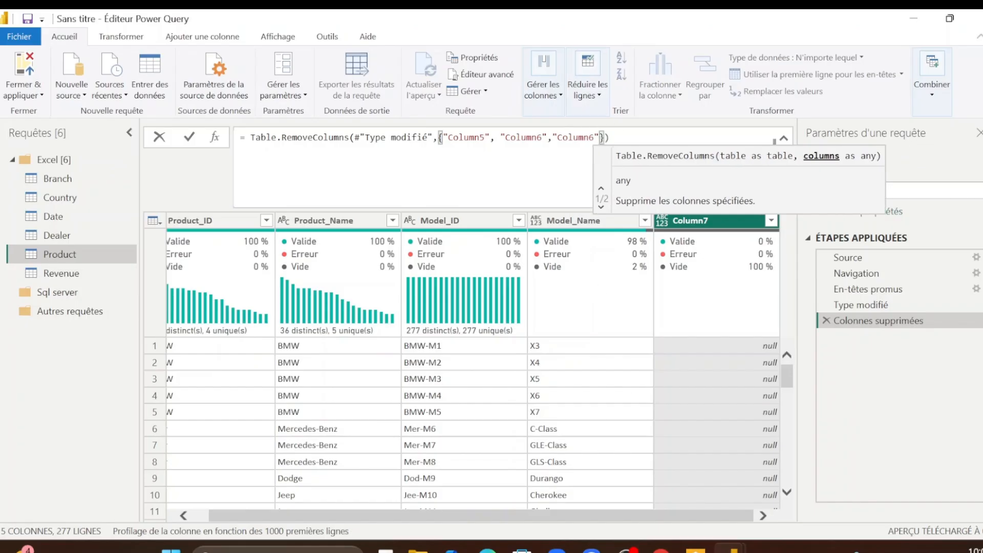
key("Left")
key("Left")
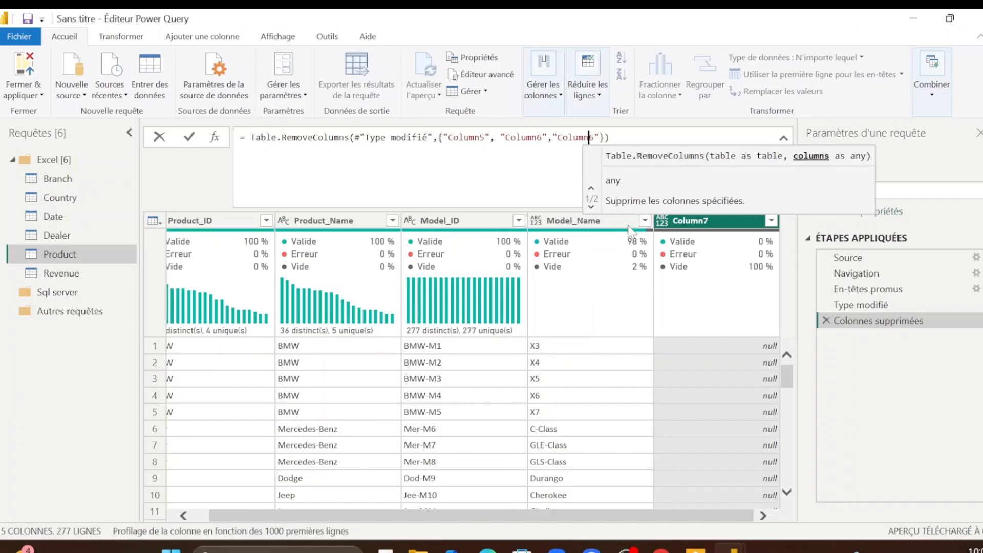
key("Delete")
type("7")
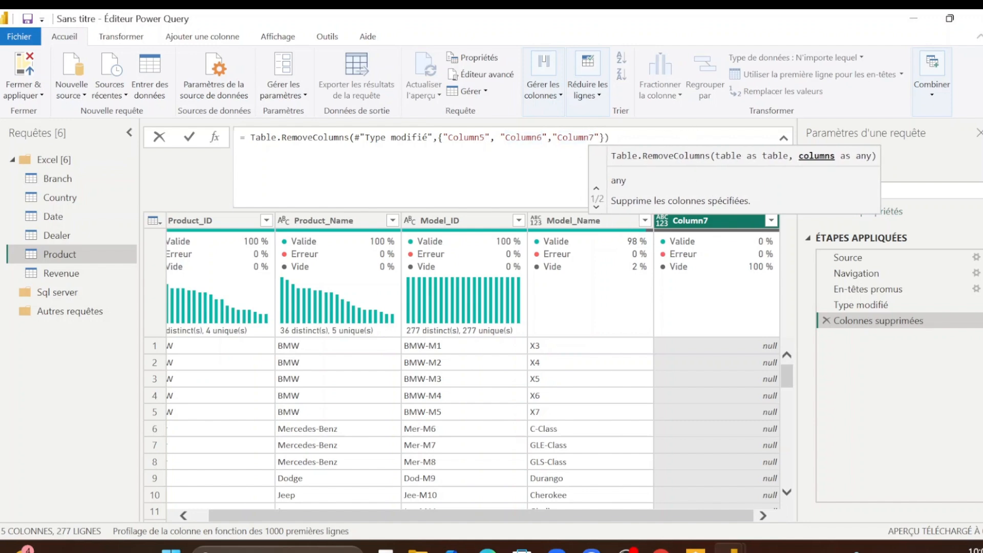
left_click(774, 144)
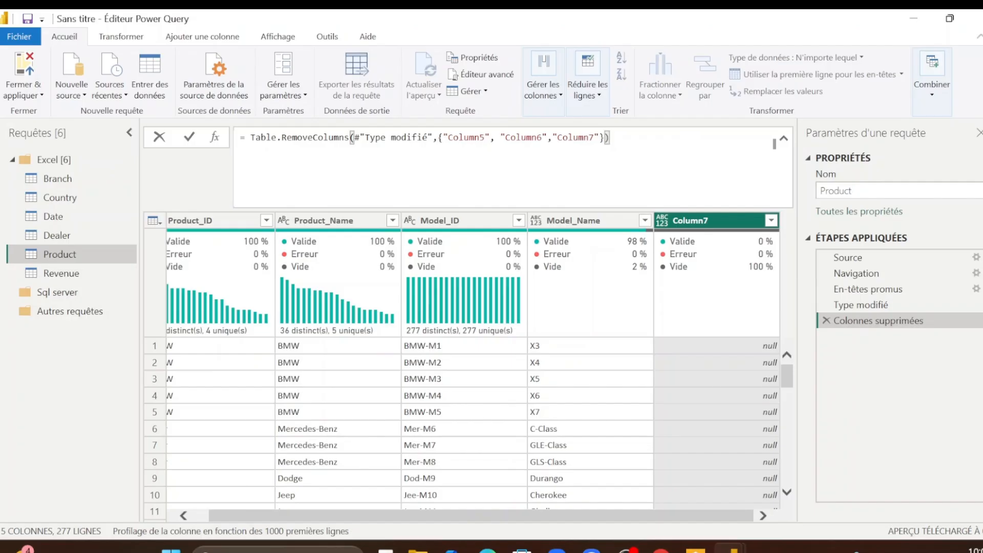
key("Return")
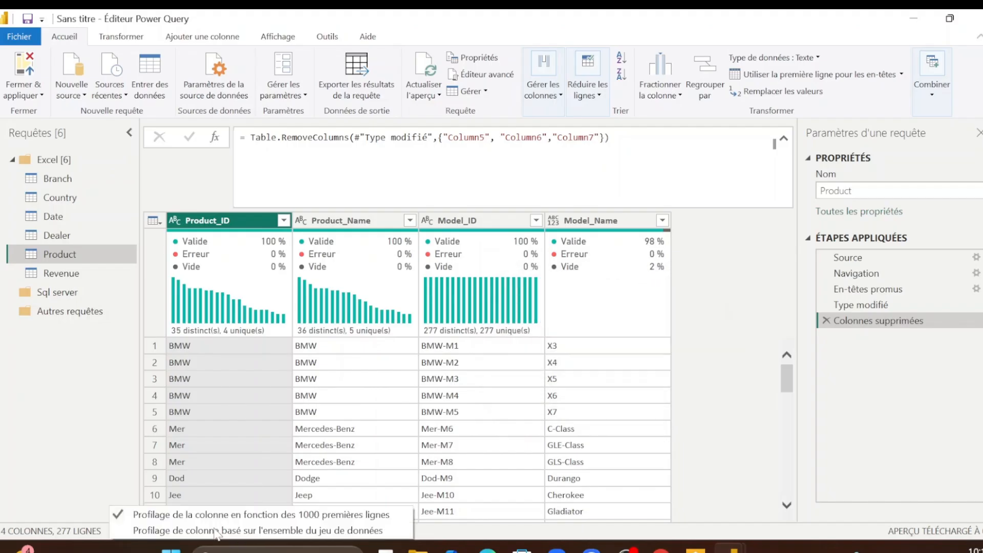
Step: Switch column profiling to the entire dataset, and return it to the first 1000 rows
left_click(218, 530)
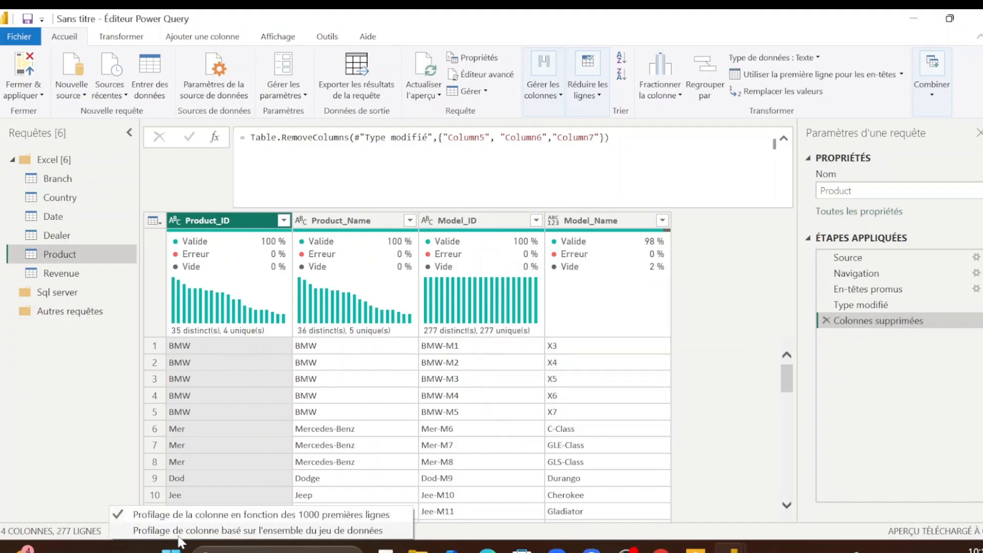
left_click(178, 533)
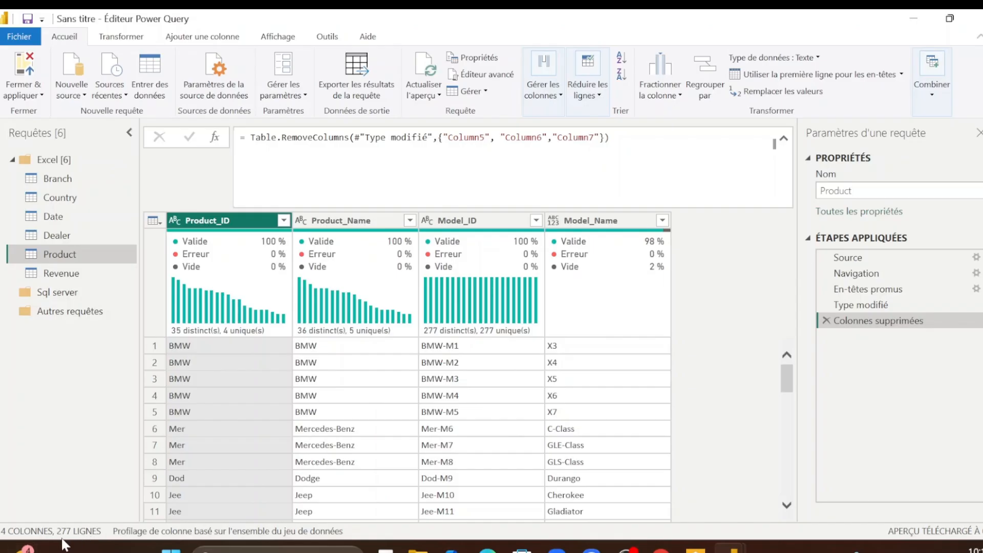
left_click(169, 531)
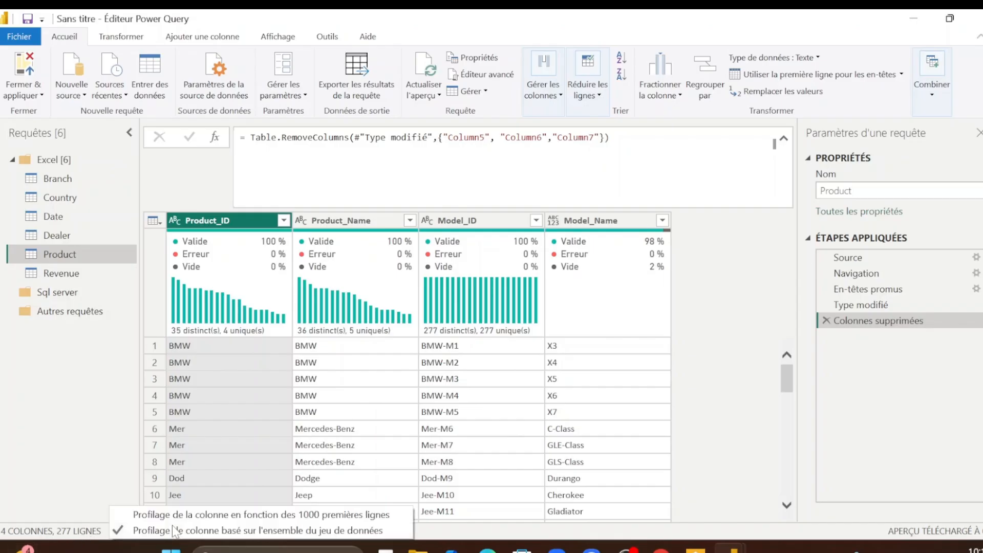
left_click(203, 514)
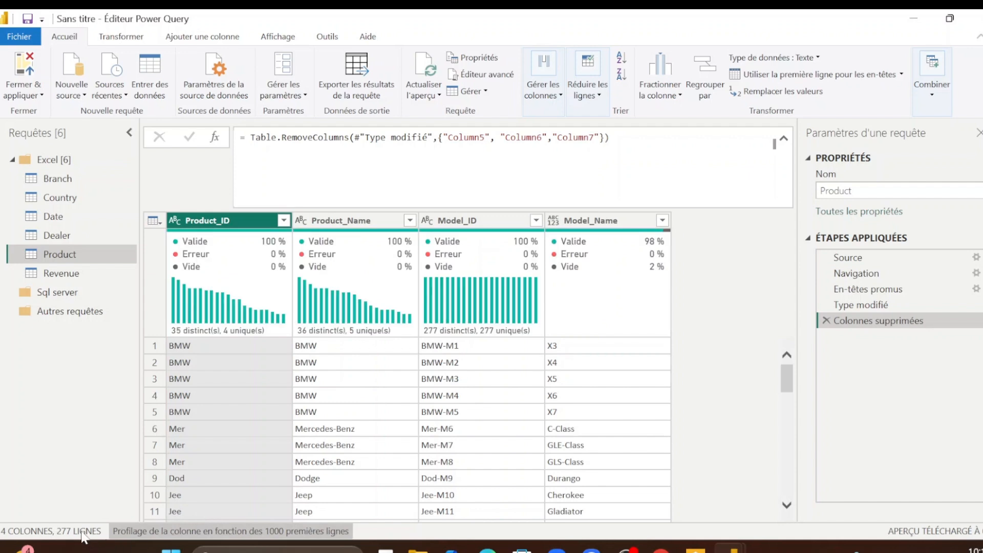
Step: Filter the Product query's Model_Name column to null values only, and inspect the Ford row's product name and model ID
left_click(661, 220)
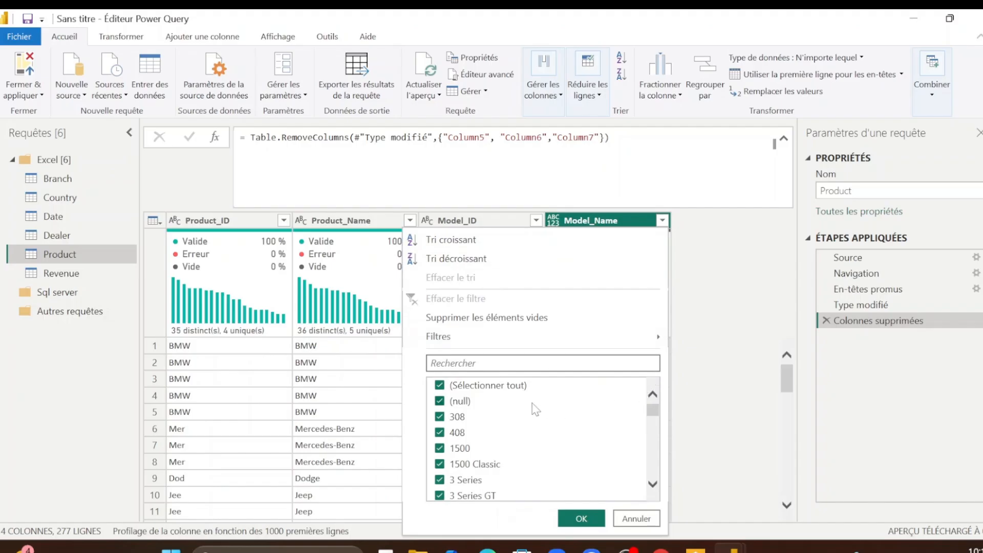
left_click(440, 384)
left_click(455, 401)
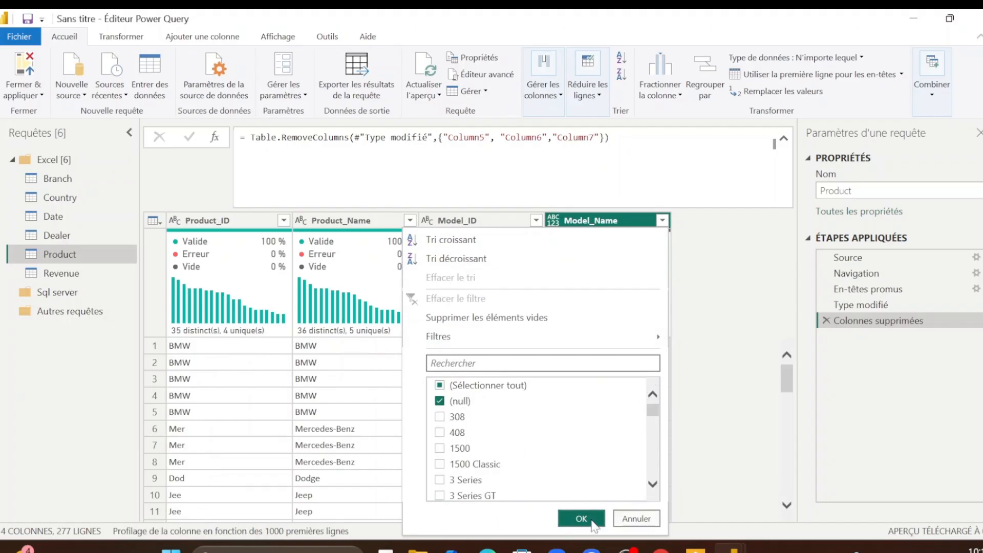
left_click(589, 519)
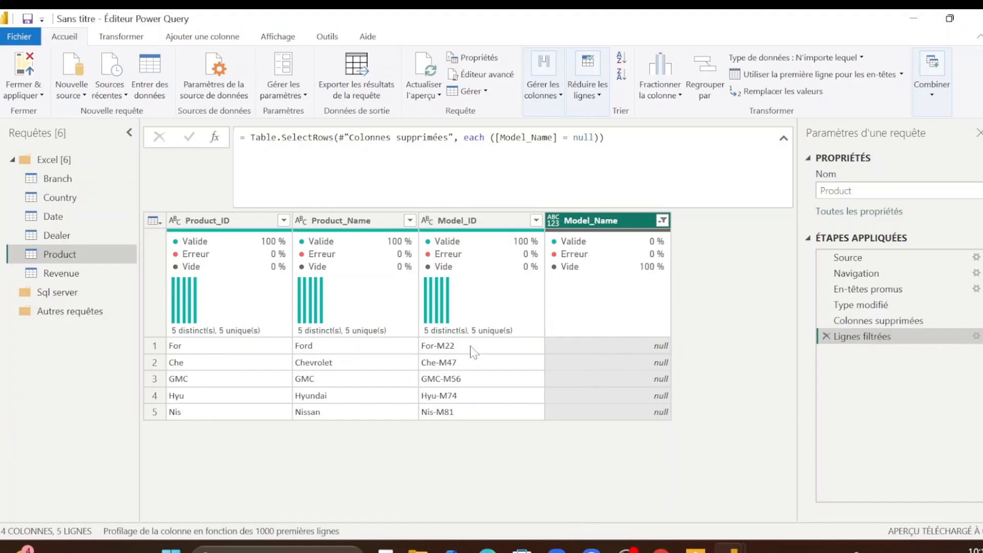
left_click(614, 345)
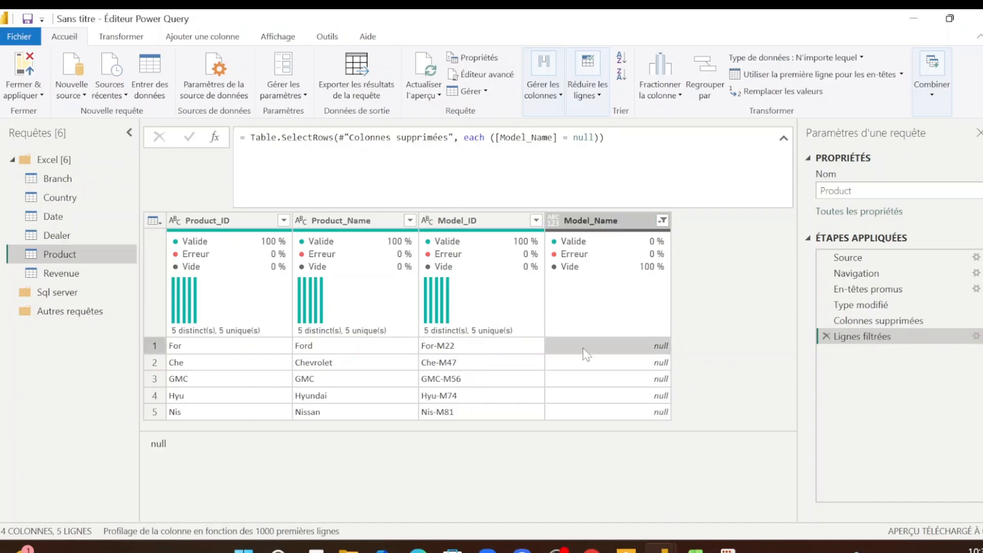
left_click(323, 350)
left_click(459, 344)
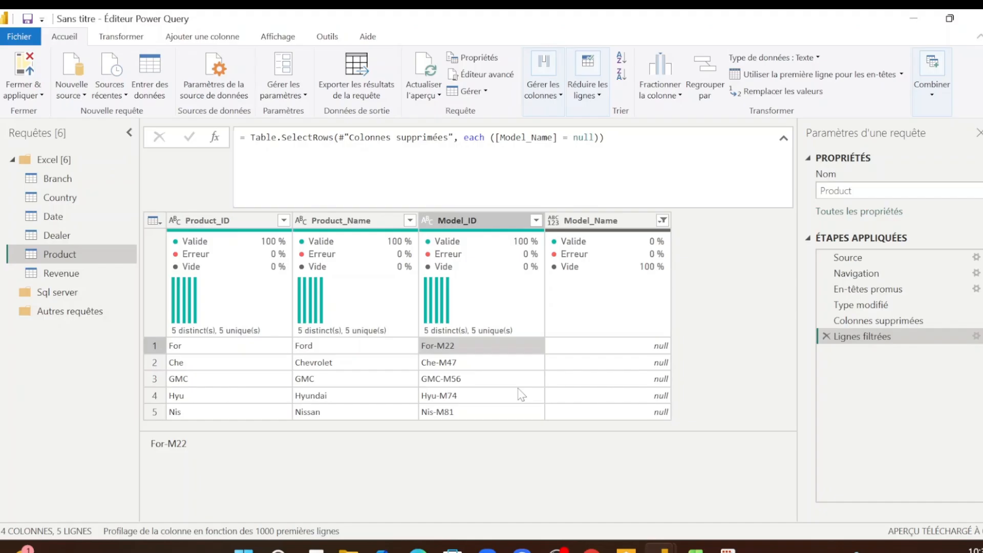
Step: Switch to the Excel workbook, turn on filters in the Procduct sheet, and filter Model_ID to For-M22 only
key("alt+Tab")
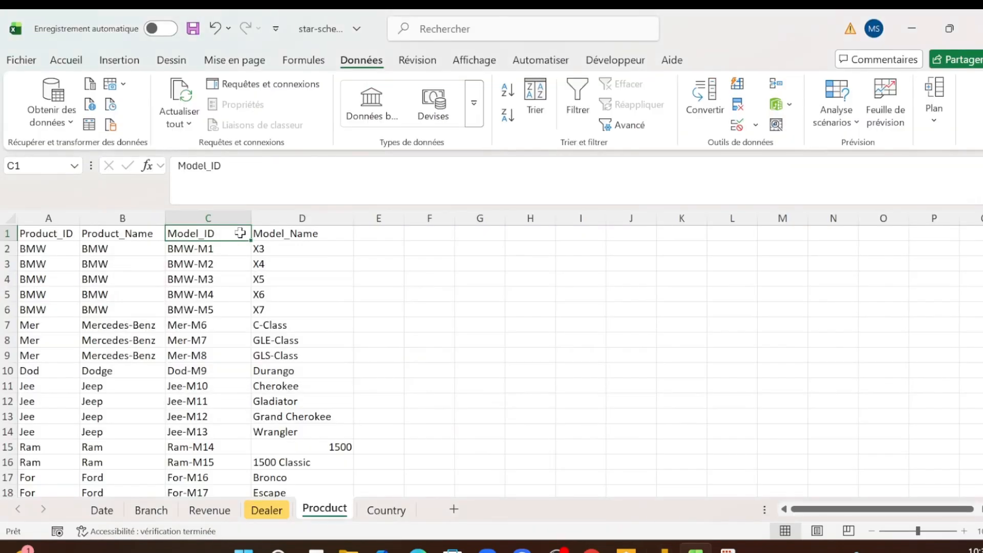
key("ctrl+shift+l")
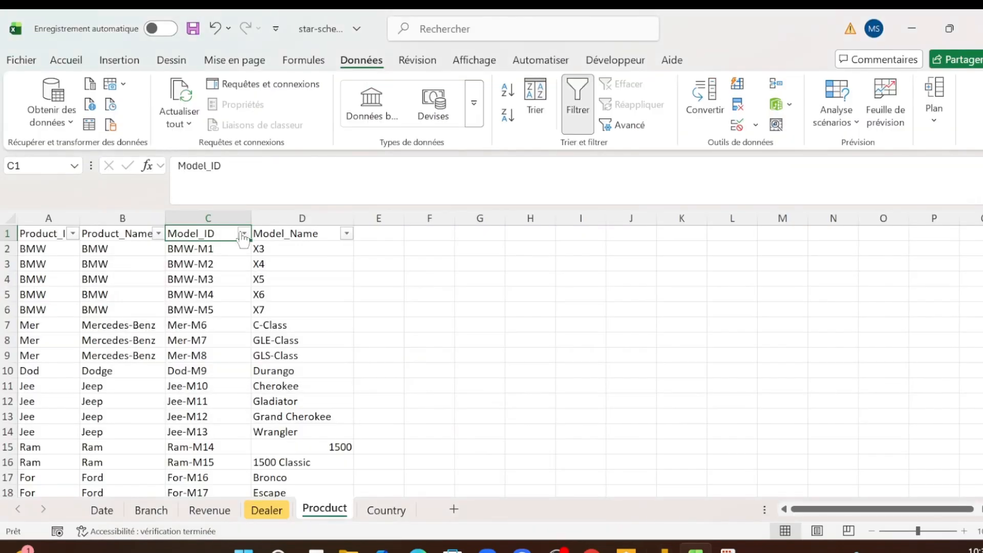
key("alt+Tab")
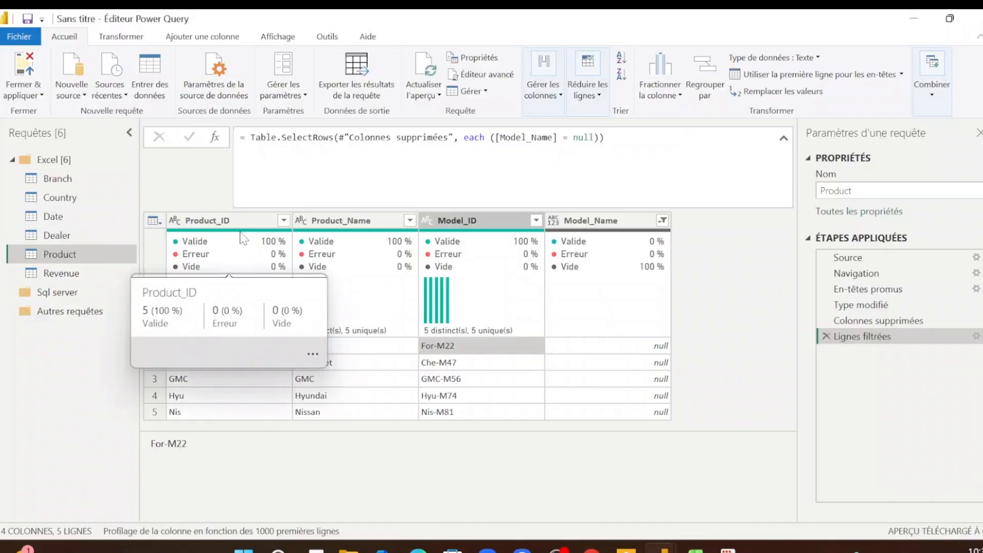
key("alt+Tab")
left_click(245, 233)
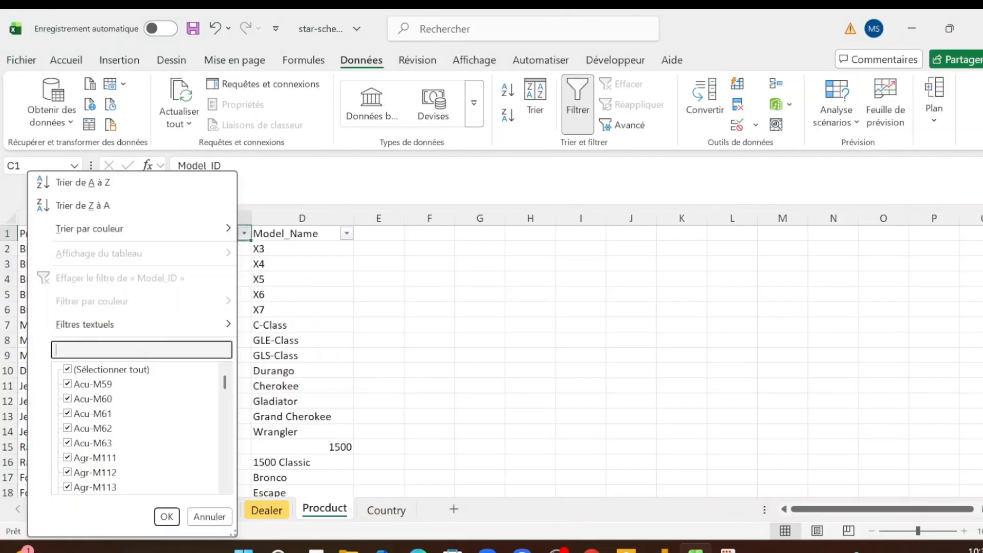
type("for")
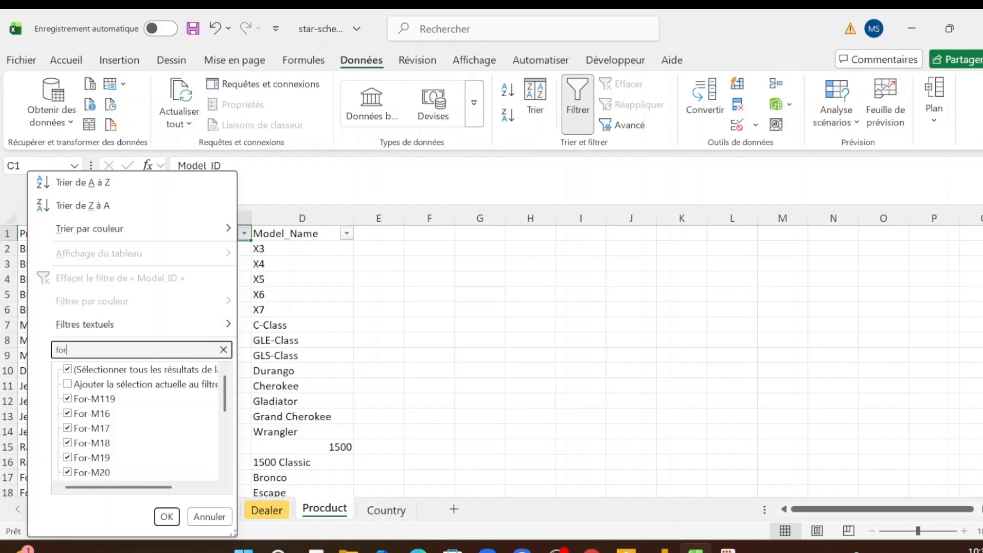
type("-m22")
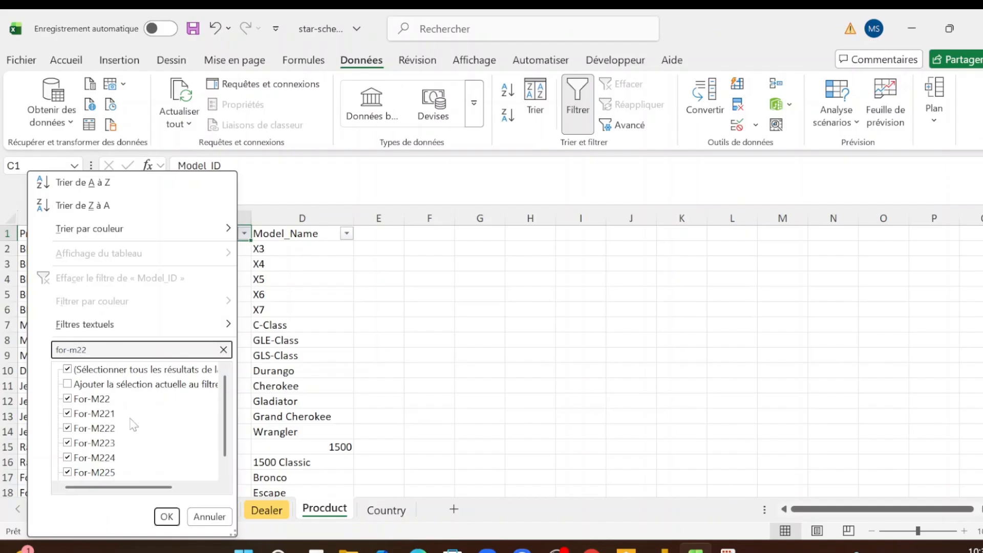
left_click(108, 369)
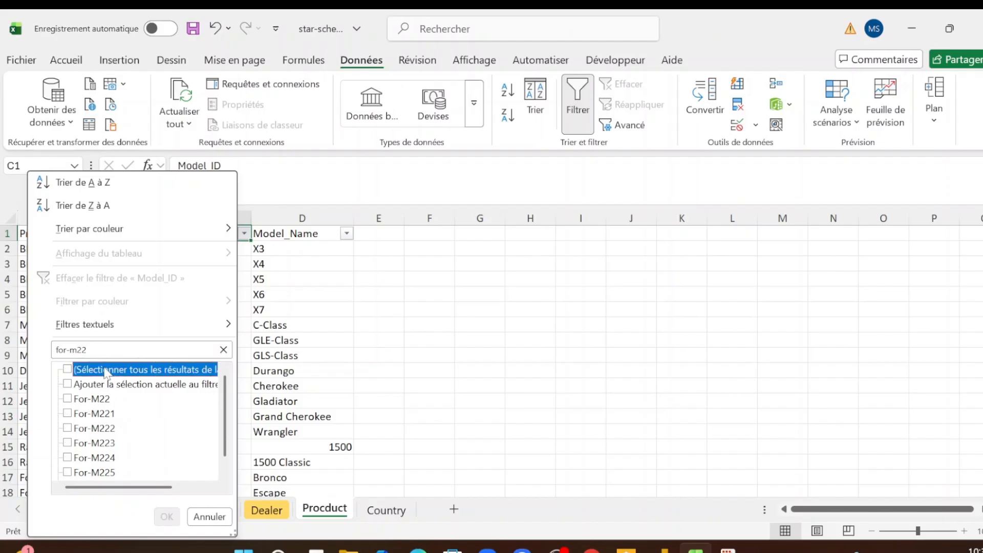
left_click(99, 399)
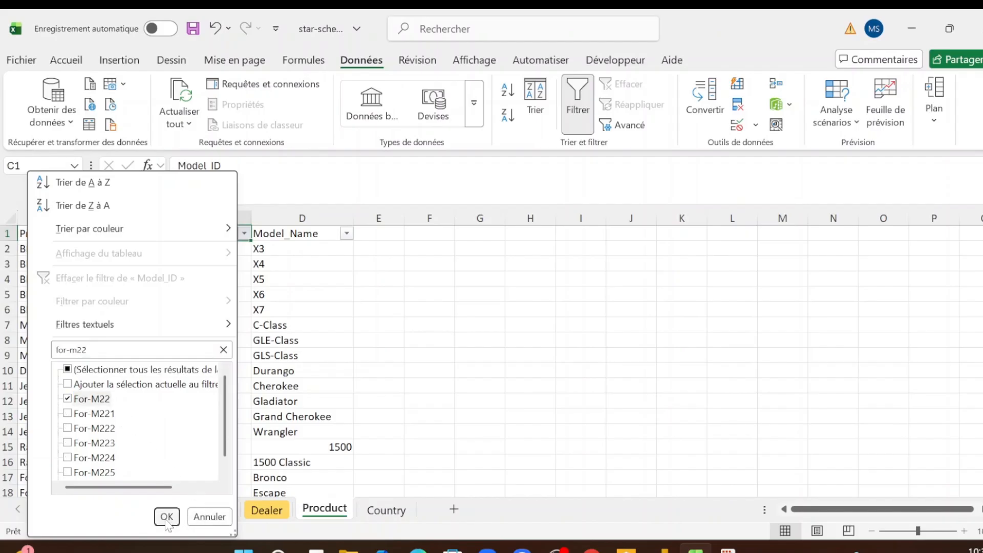
left_click(166, 517)
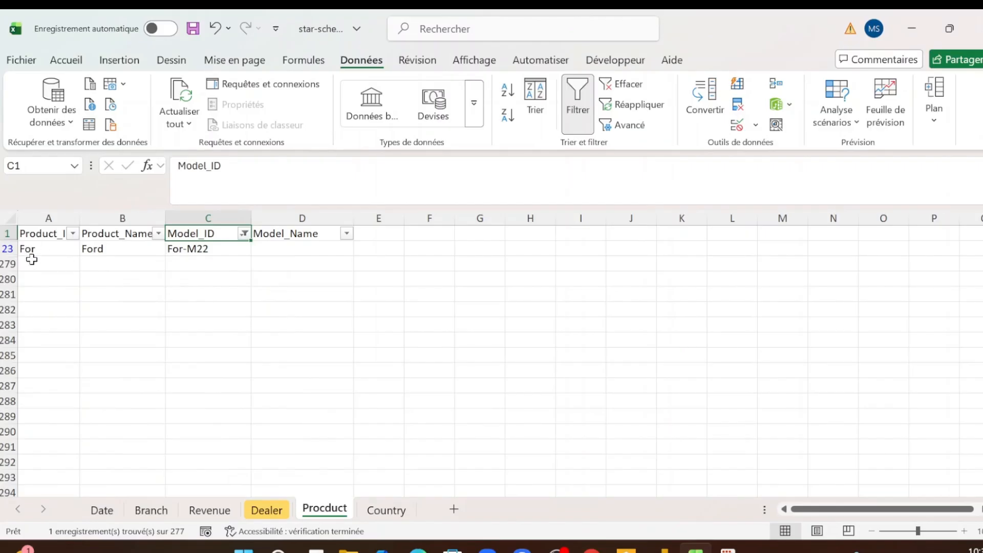
Step: Check the Model_ID and Model_Name cells of the filtered For-M22 row
left_click(209, 255)
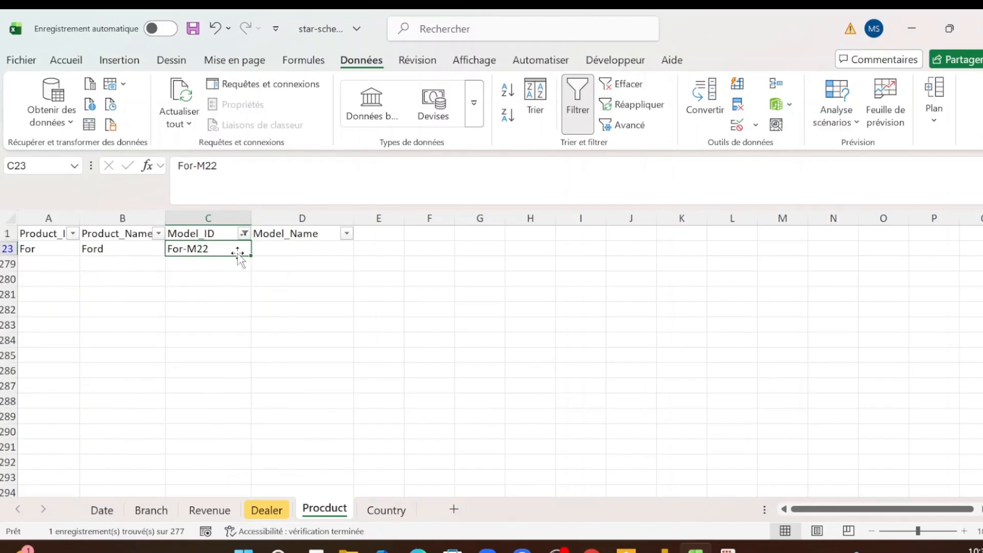
left_click(277, 254)
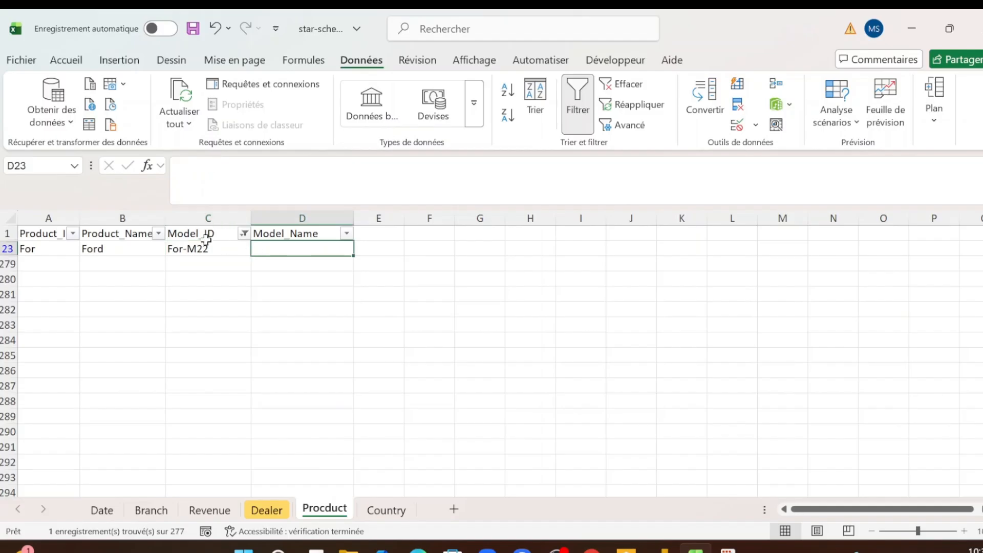
left_click(197, 248)
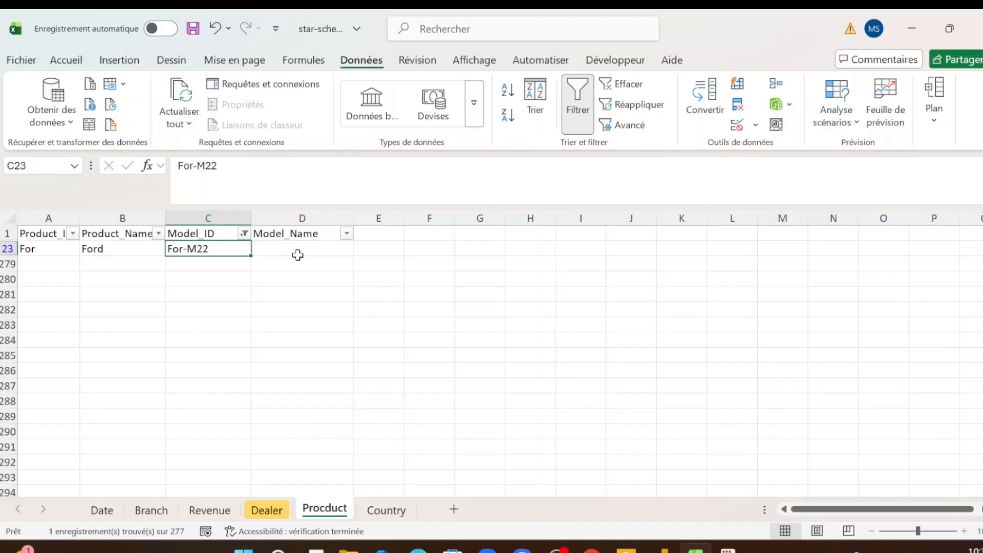
Step: Switch back to Power Query, refresh the Product query's preview, and delete its Lignes filtrées step
key("alt+Tab")
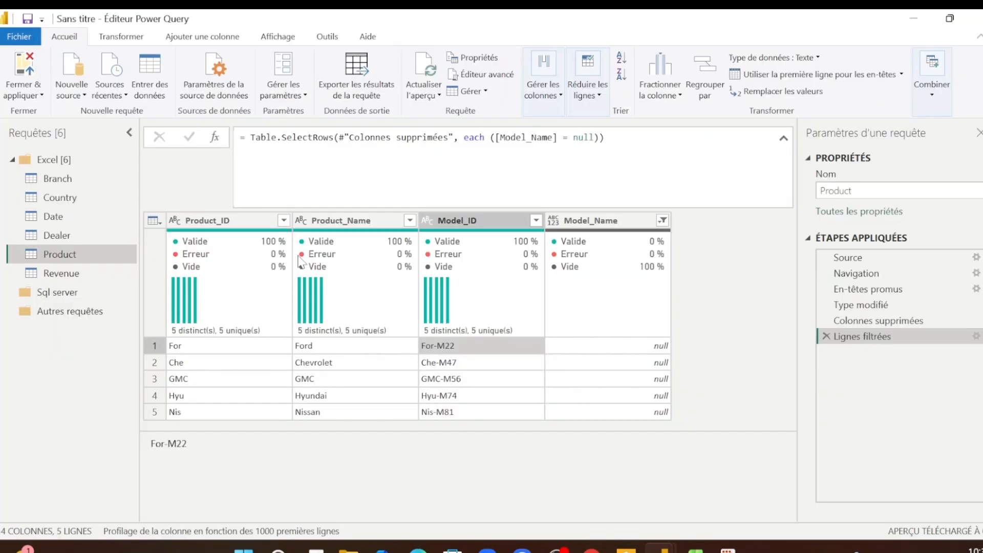
left_click(429, 96)
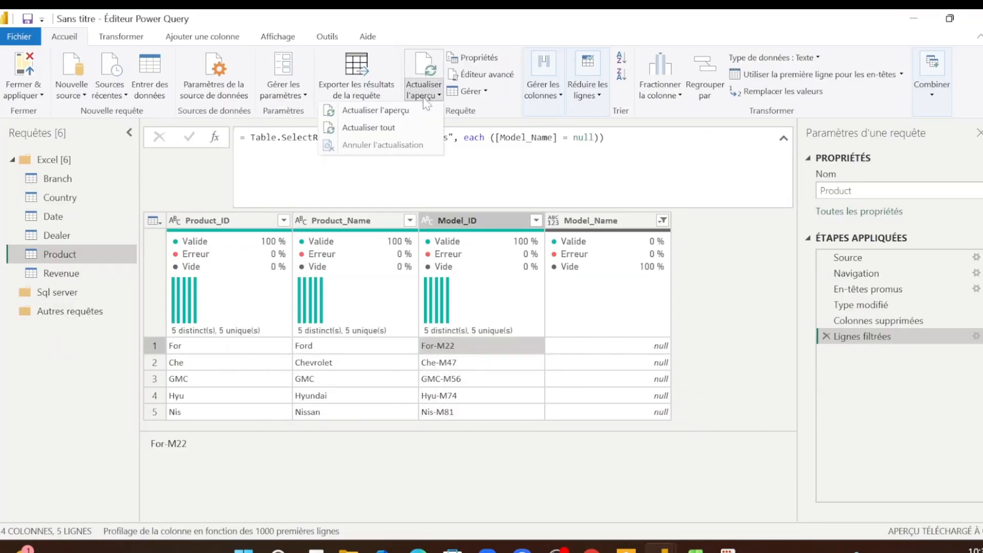
left_click(400, 116)
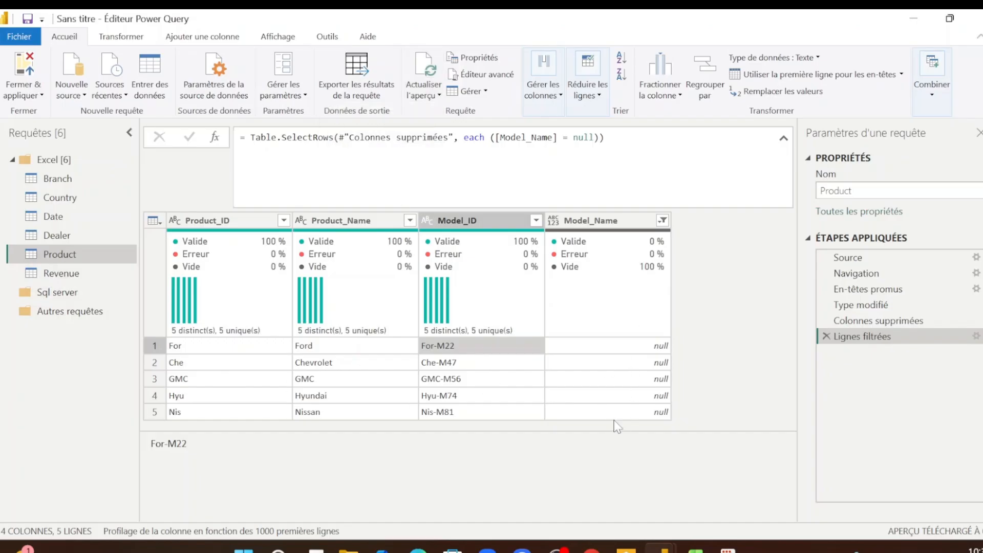
left_click(609, 350)
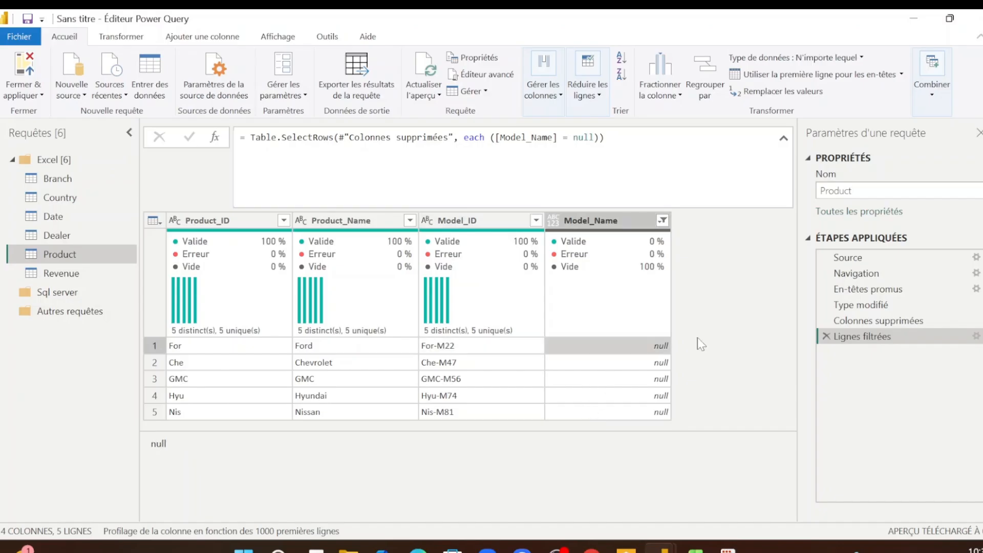
left_click(825, 337)
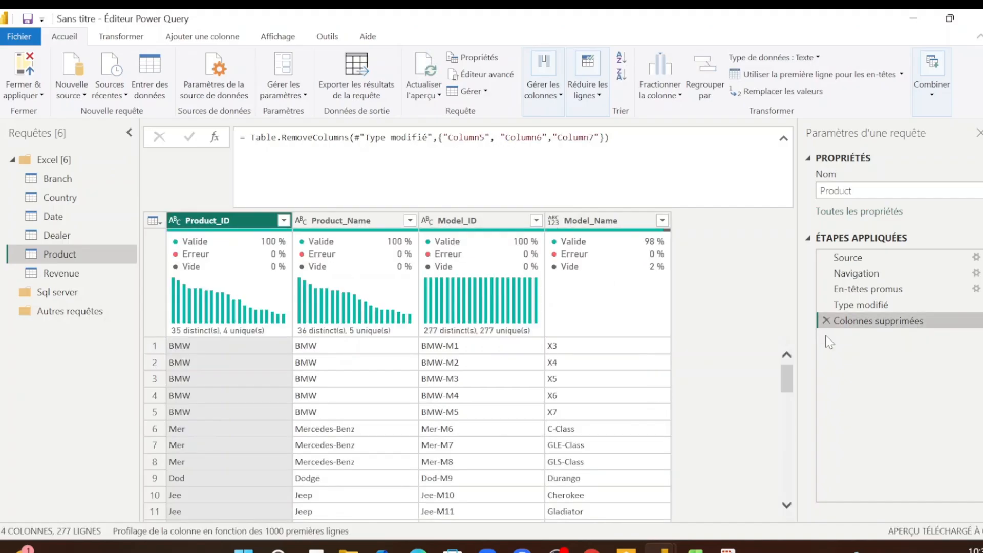
Step: Open the Country query and examine the distinct and unique value profiles of Country_ID and Country_Name
left_click(60, 204)
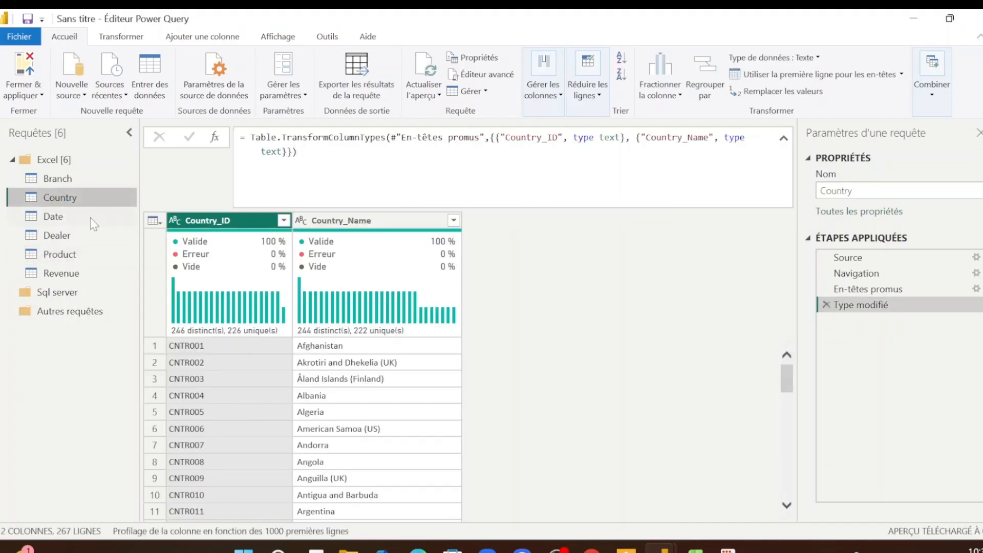
mouse_move(183, 340)
mouse_move(306, 339)
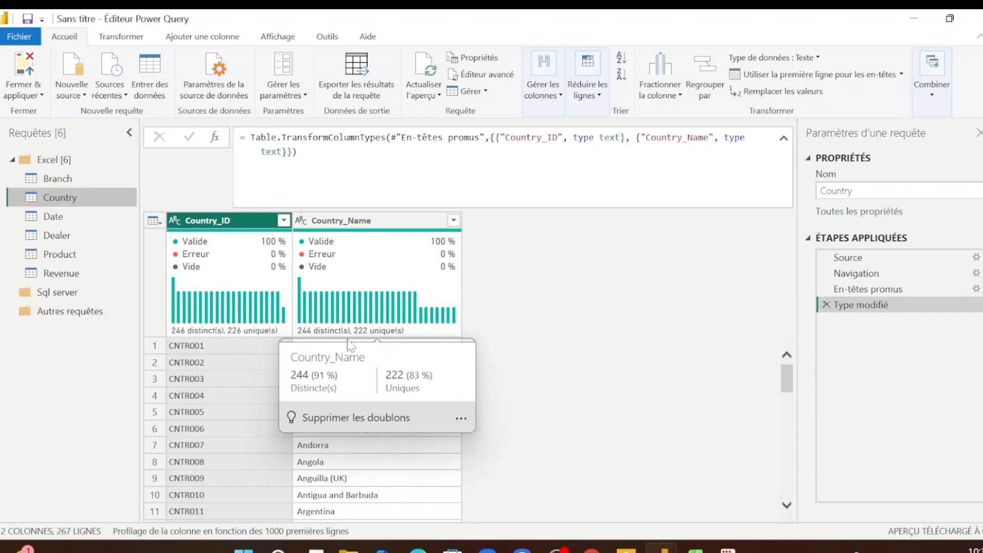
mouse_move(247, 316)
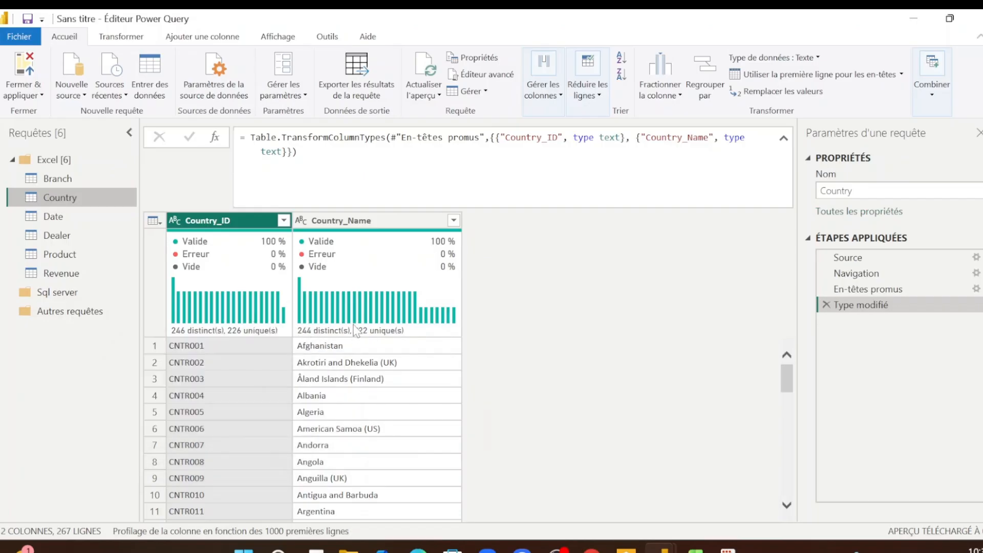
mouse_move(355, 332)
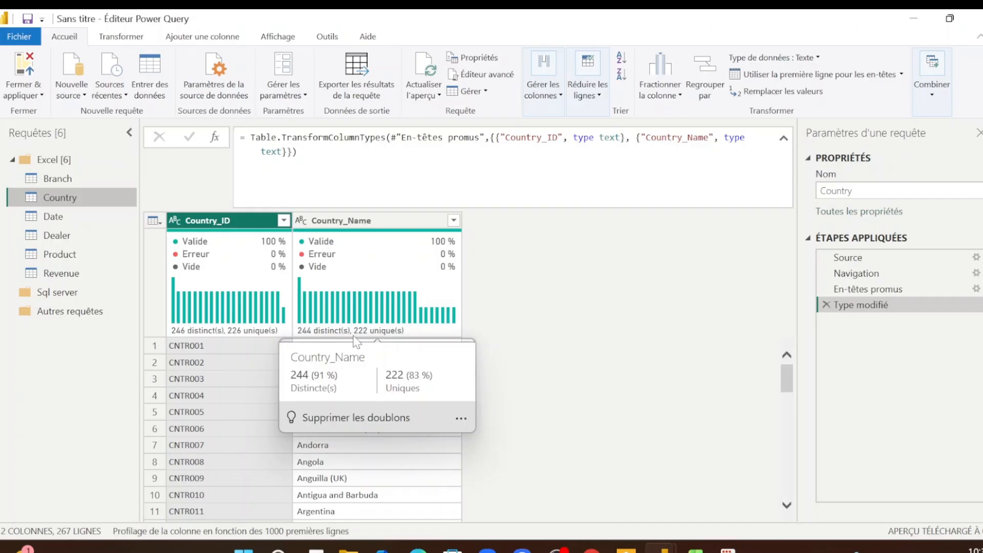
left_click(226, 426)
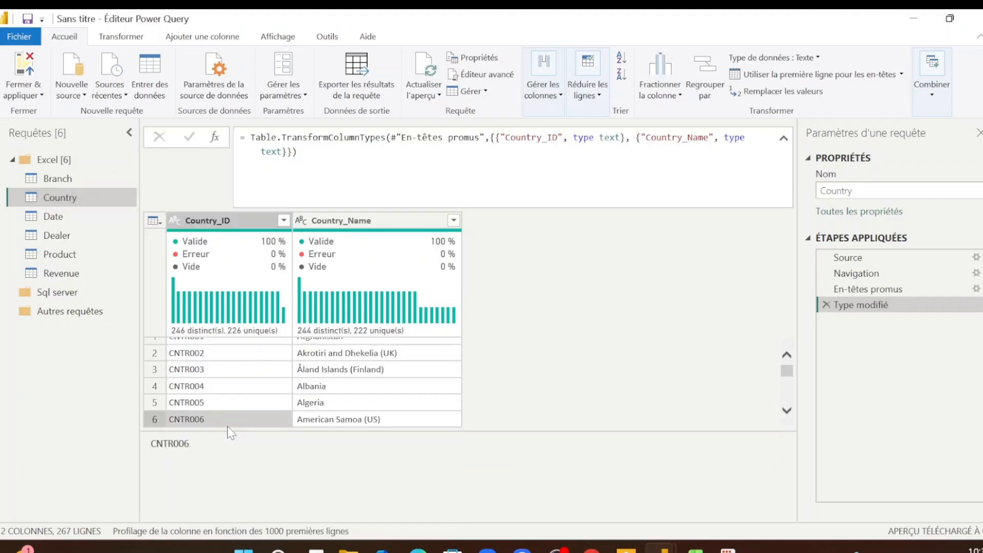
left_click(444, 379)
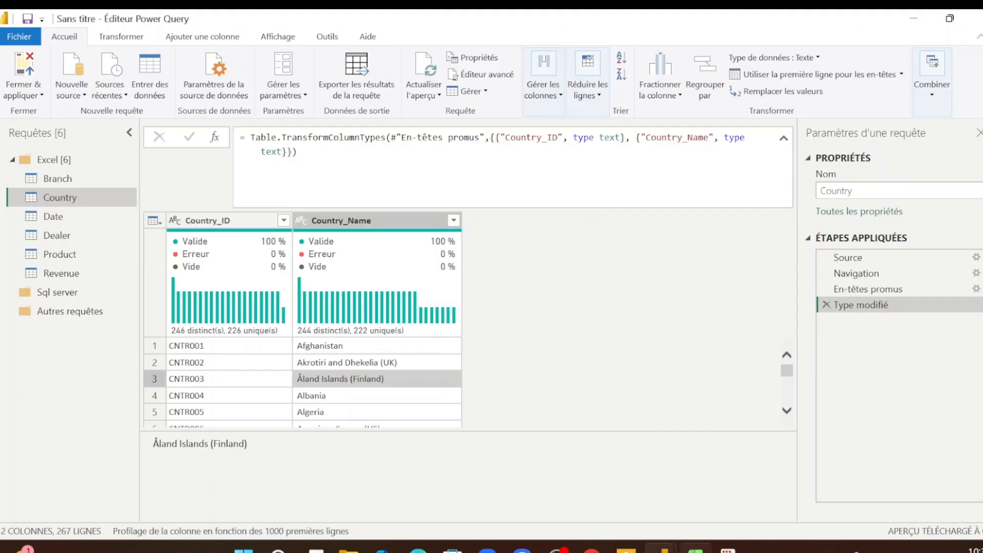
Step: Switch to the star-schema-2 Excel workbook and turn off the filters in the Procduct sheet
mouse_move(695, 550)
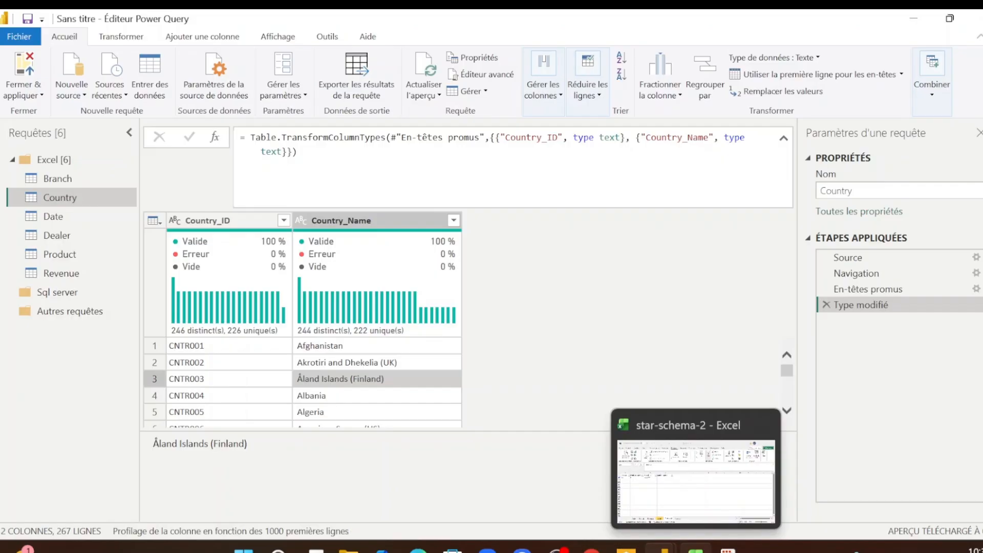
left_click(696, 550)
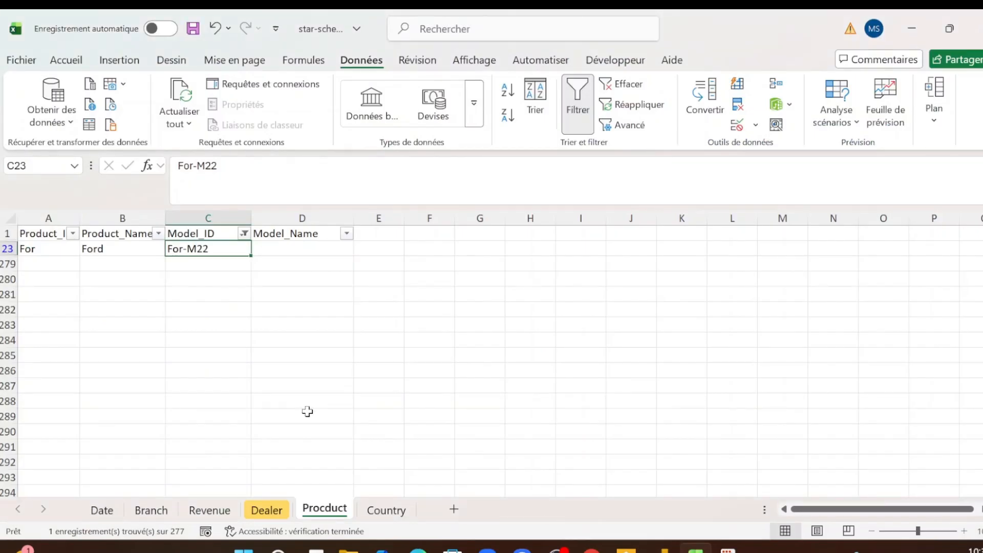
key("ctrl+shift+l")
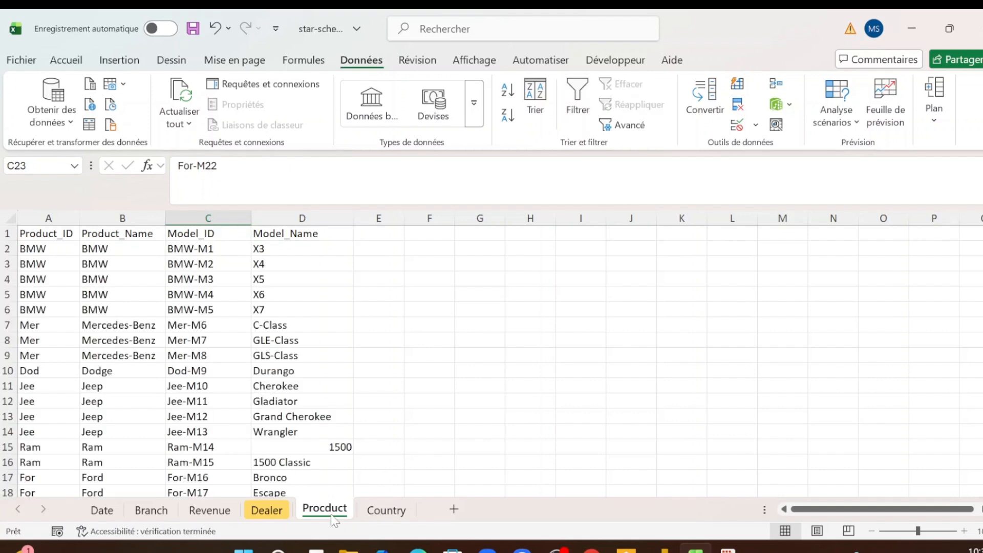
Step: Remove duplicate rows from the full data range of the Country sheet, comparing both columns A and B
left_click(382, 510)
key("ctrl+Up")
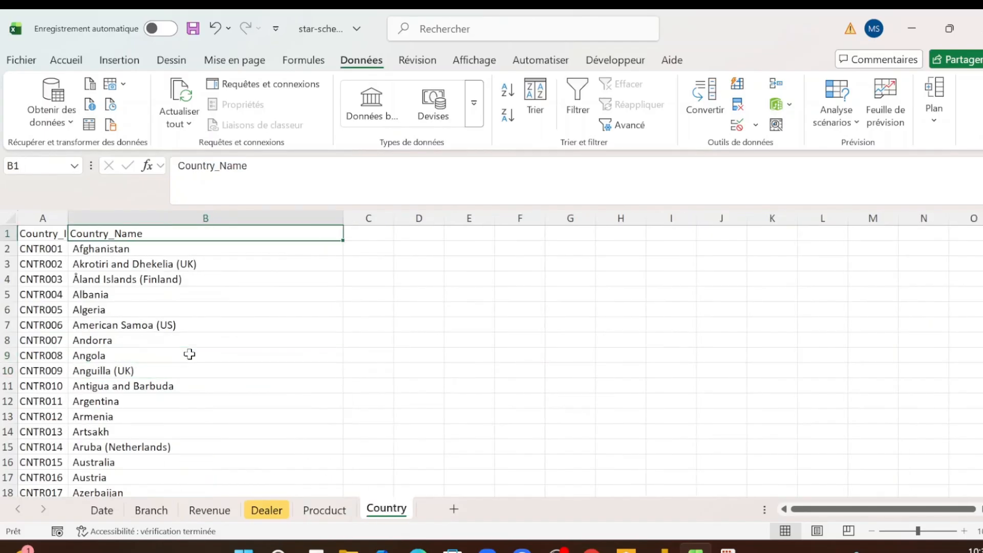
key("ctrl+a")
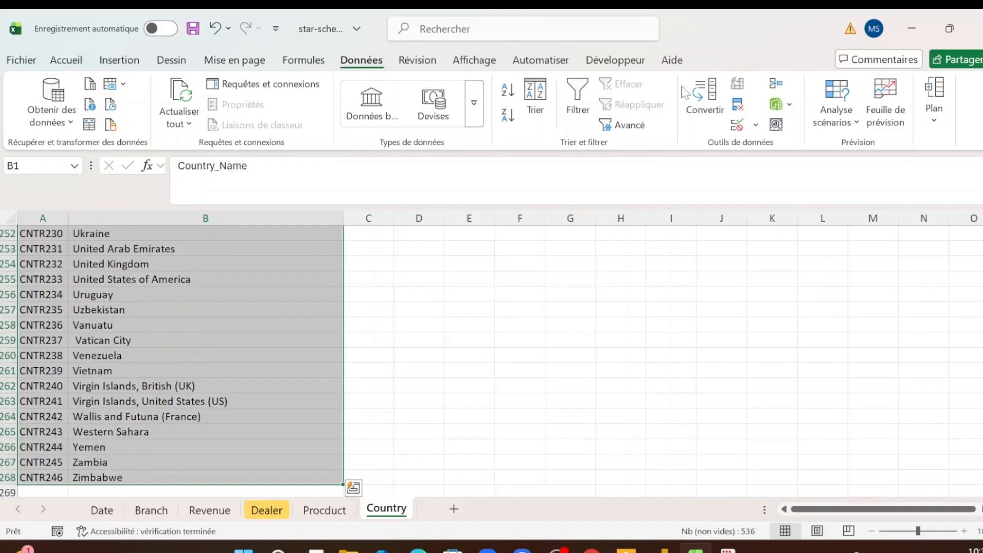
left_click(739, 108)
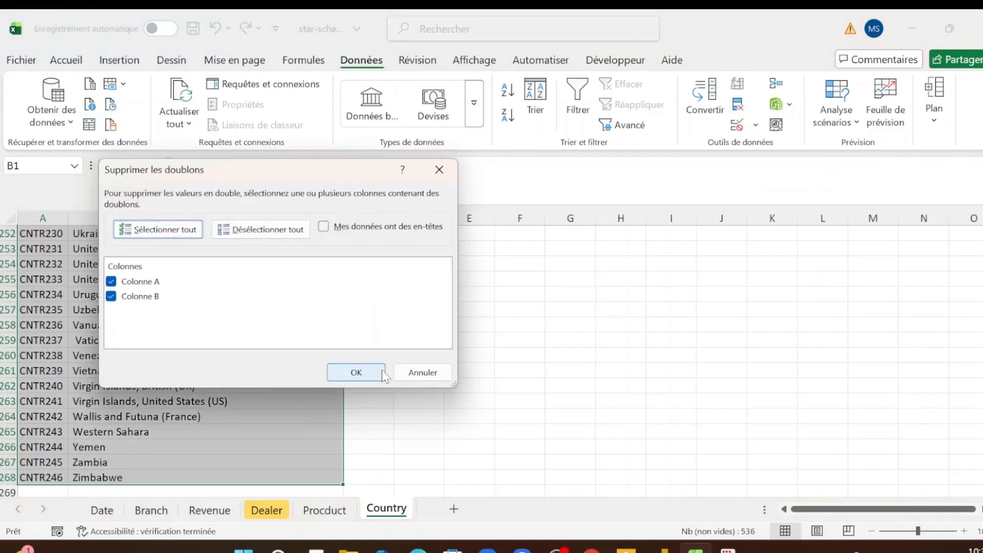
left_click(371, 372)
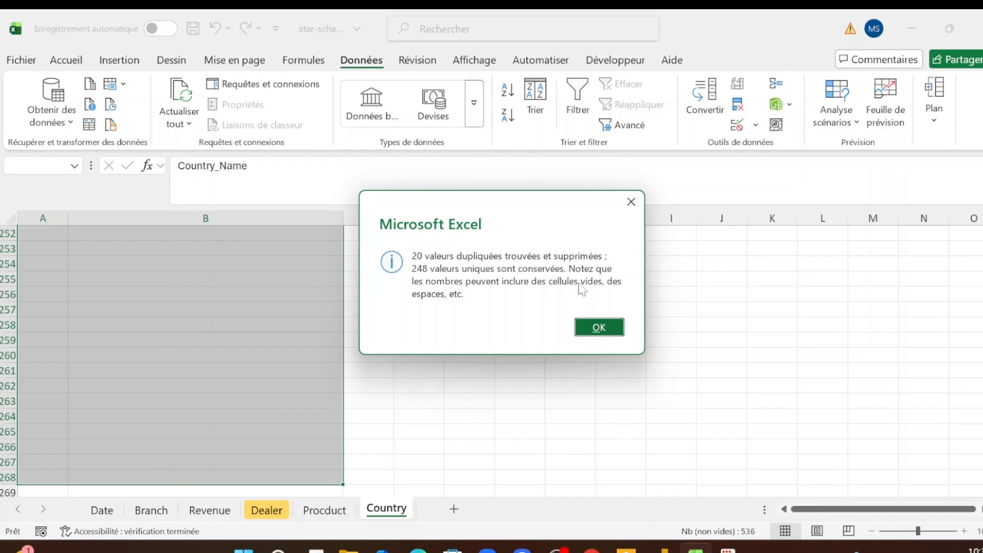
Step: Switch back to Power Query and remove duplicate rows from the Country query, based on both Country_ID and Country_Name
mouse_move(665, 550)
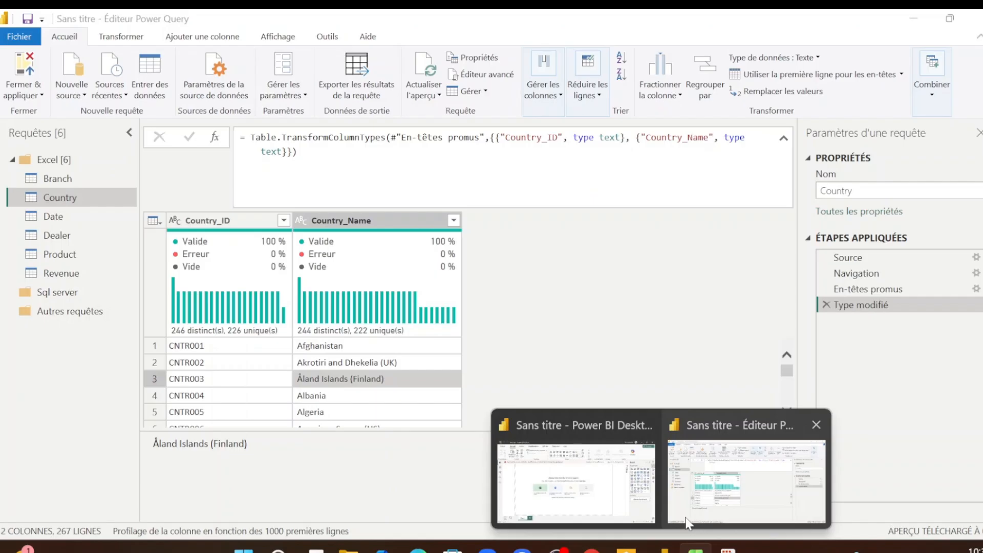
left_click(686, 521)
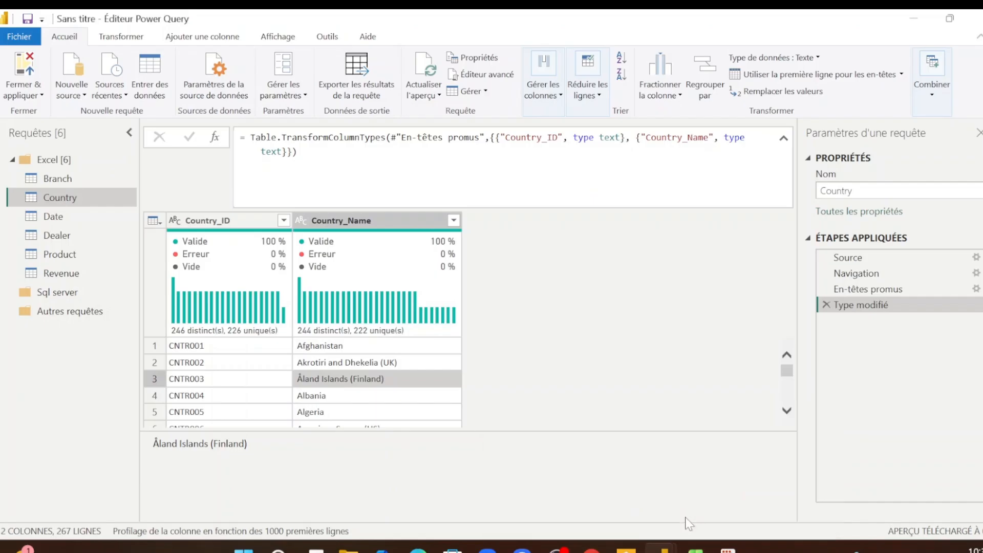
left_click(287, 336)
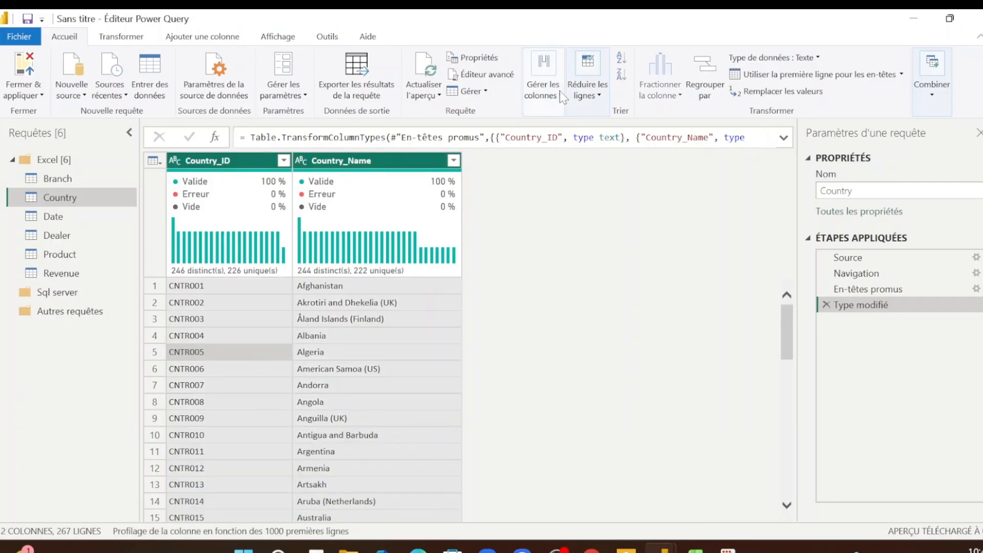
left_click(586, 98)
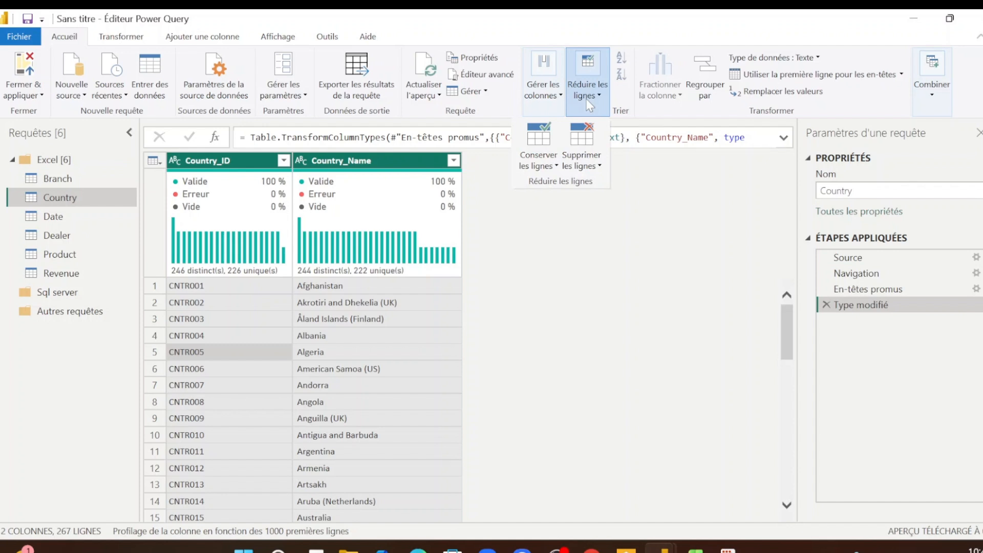
left_click(592, 170)
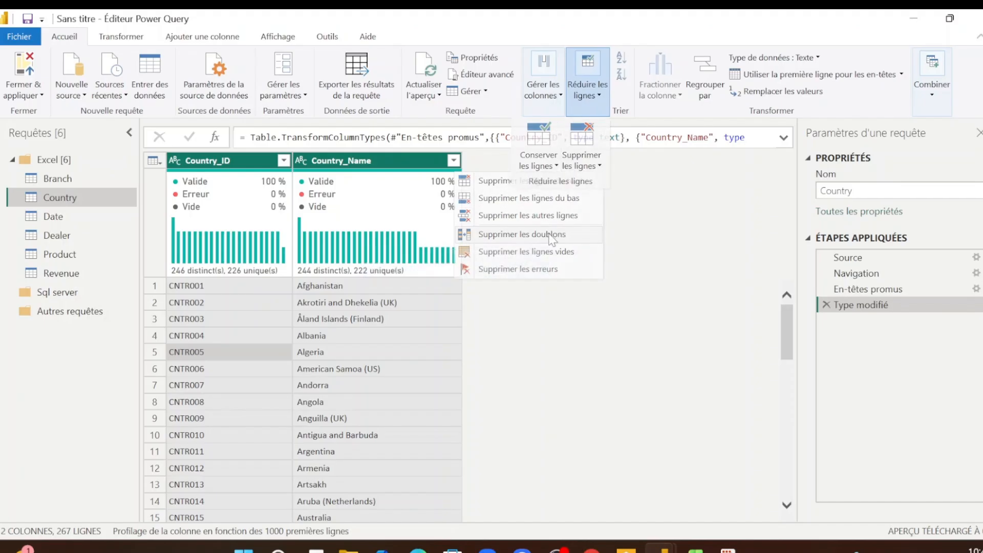
left_click(522, 234)
Step: Review the column profiles of the Branch, Country and Product queries, including Product's Type modifié step
left_click(63, 179)
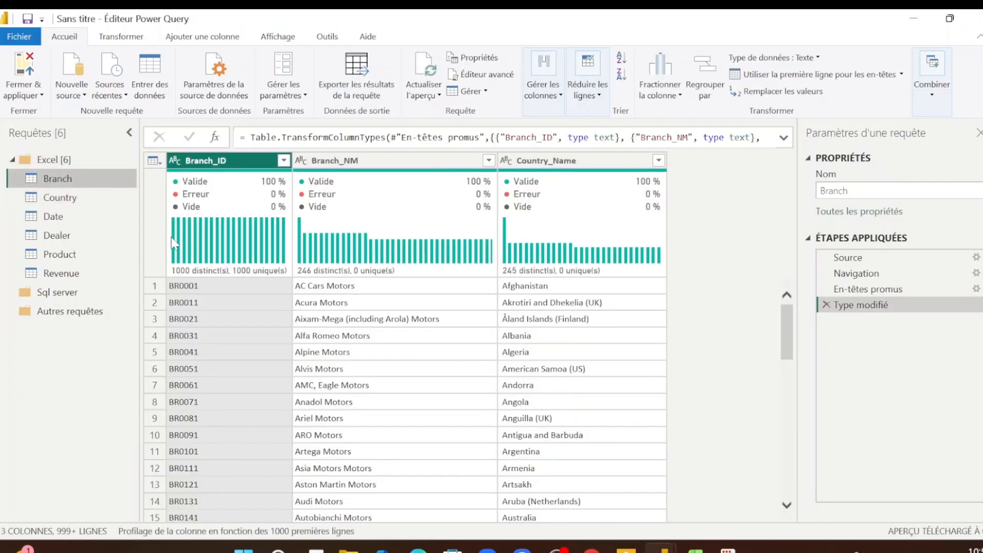
left_click(74, 199)
left_click(62, 179)
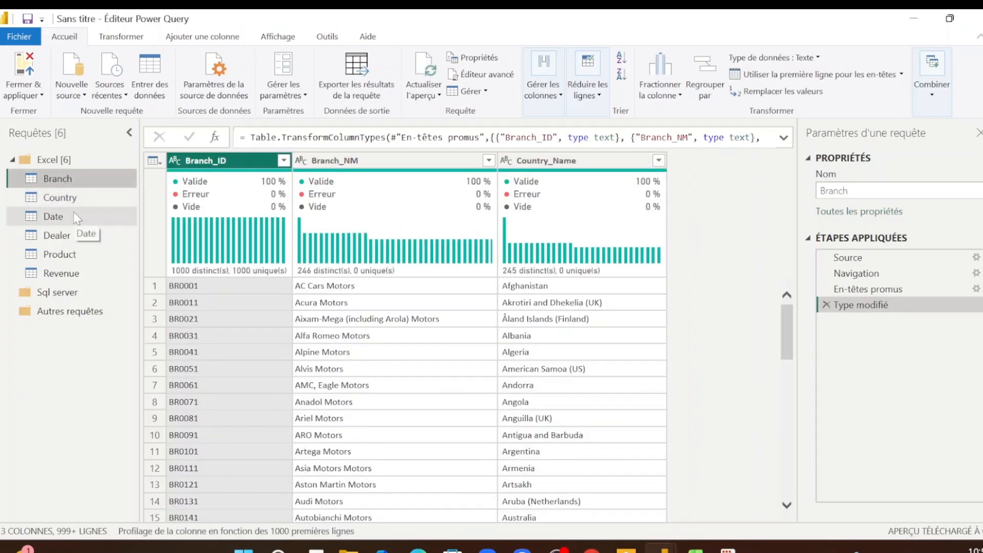
left_click(64, 258)
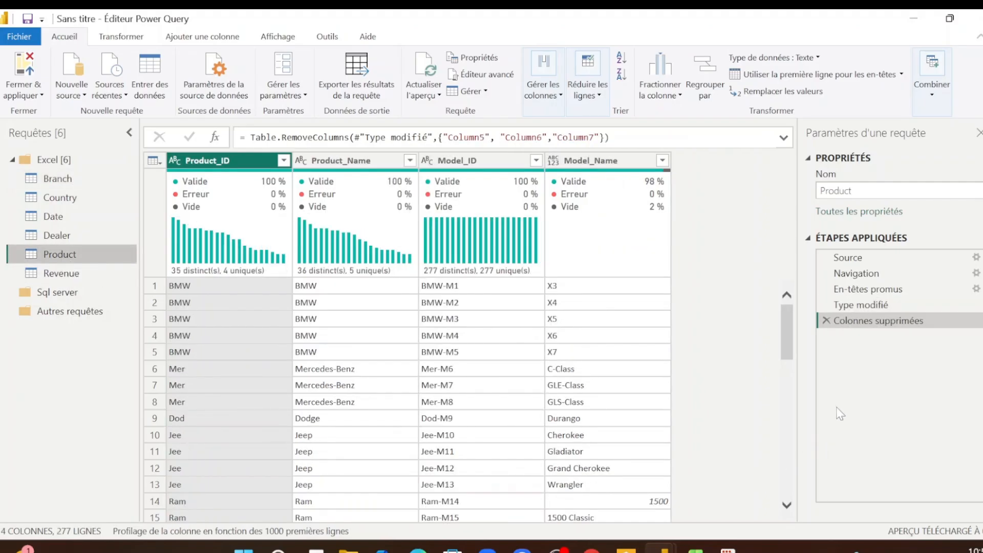
left_click(854, 303)
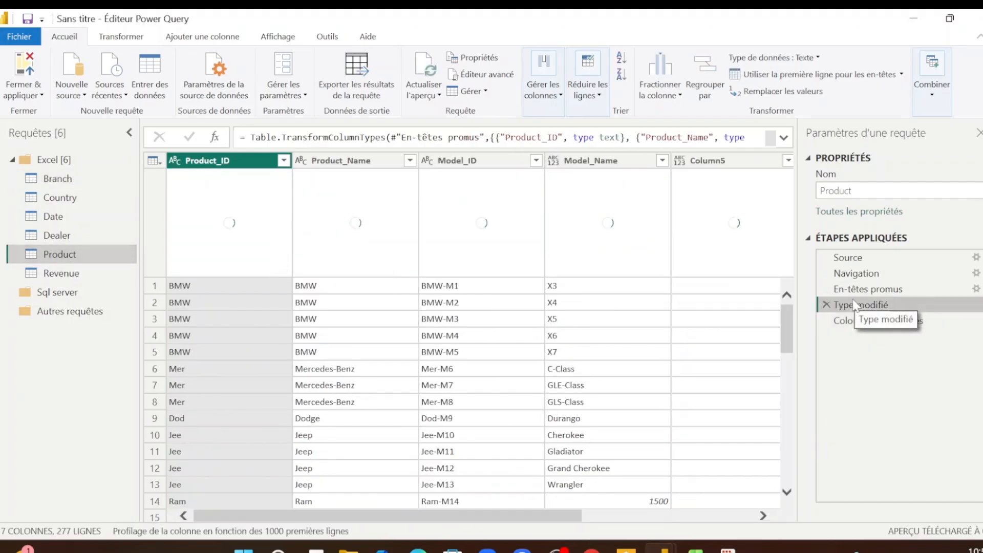
Step: Open the Revenue query and inspect its columns and the row with Branch_ID BR0101
left_click(66, 274)
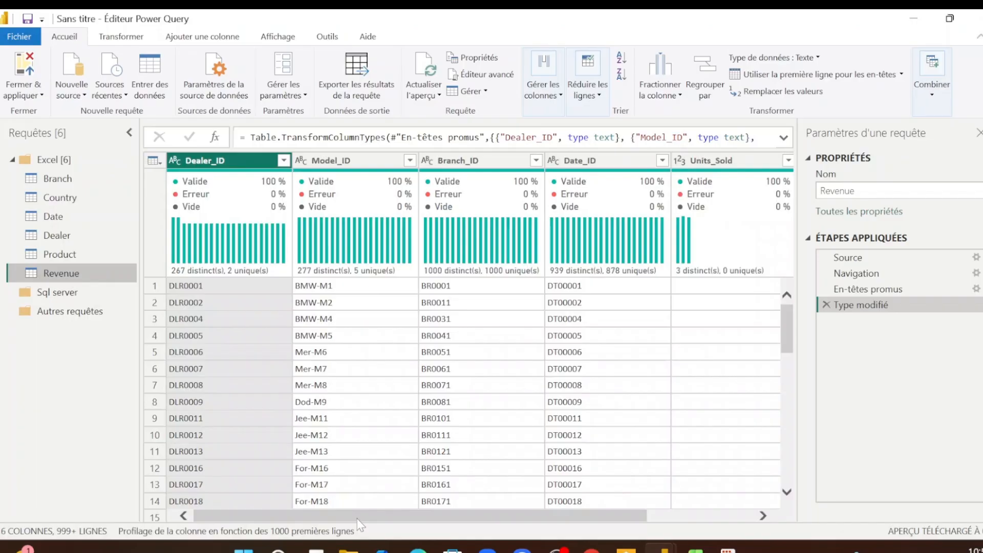
left_click(471, 421)
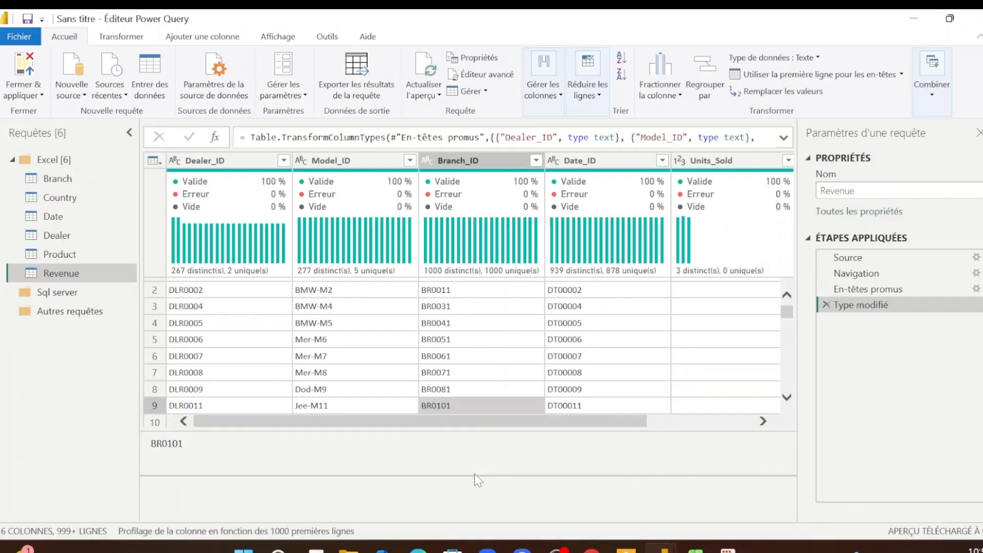
left_click(395, 410)
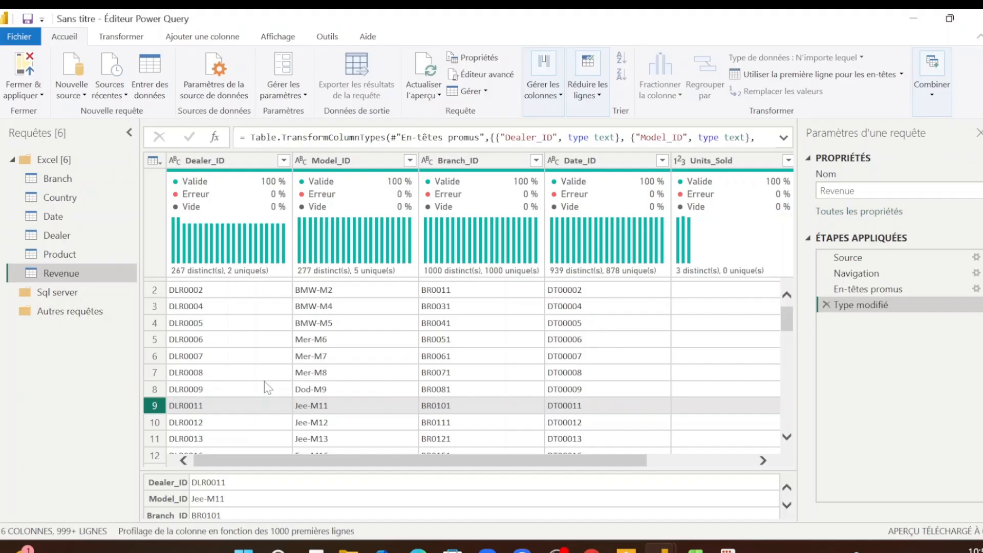
key("Right")
key("Right")
key("Right")
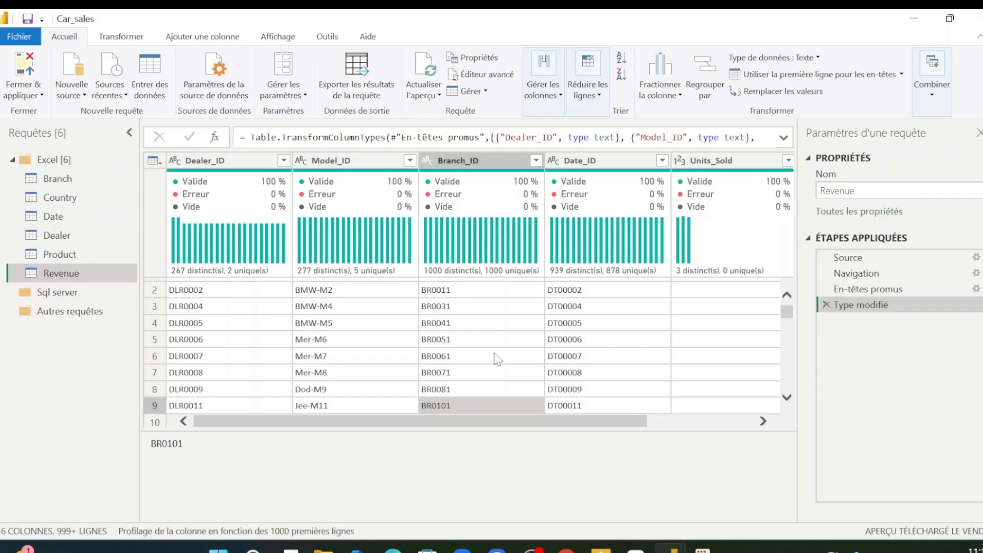
Step: Start a custom column in the Revenue query and name it Unit_rice
left_click(203, 37)
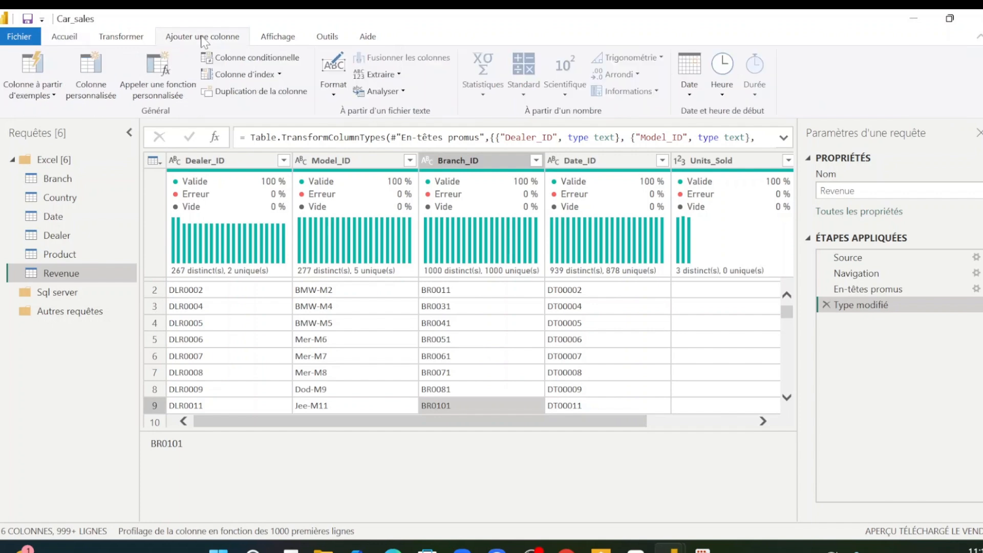
left_click(99, 102)
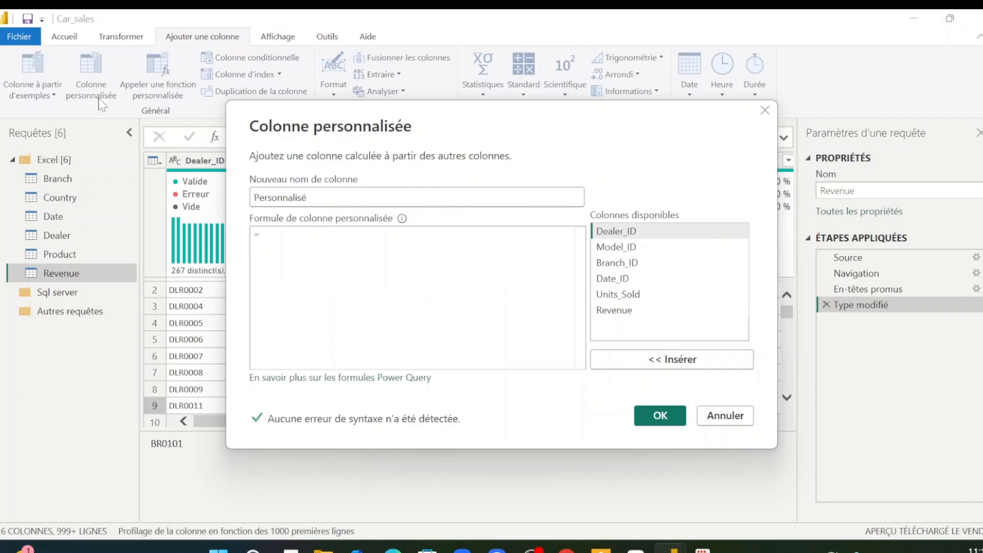
double_click(320, 203)
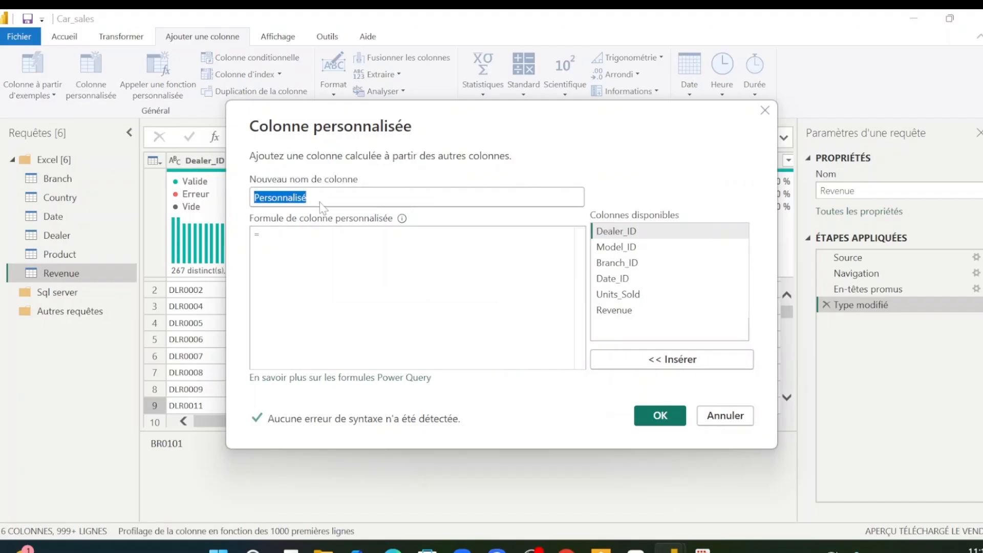
key("BackSpace")
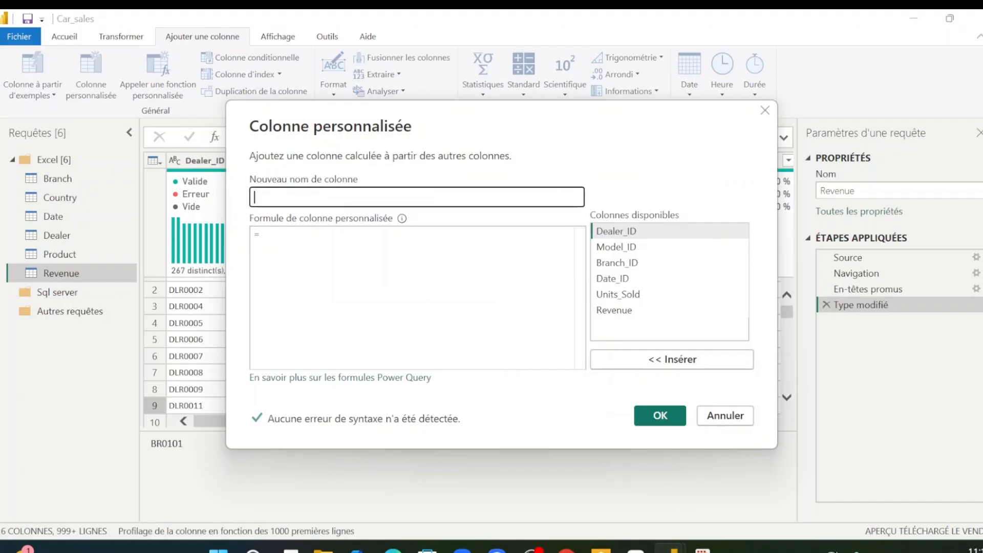
type("Unit")
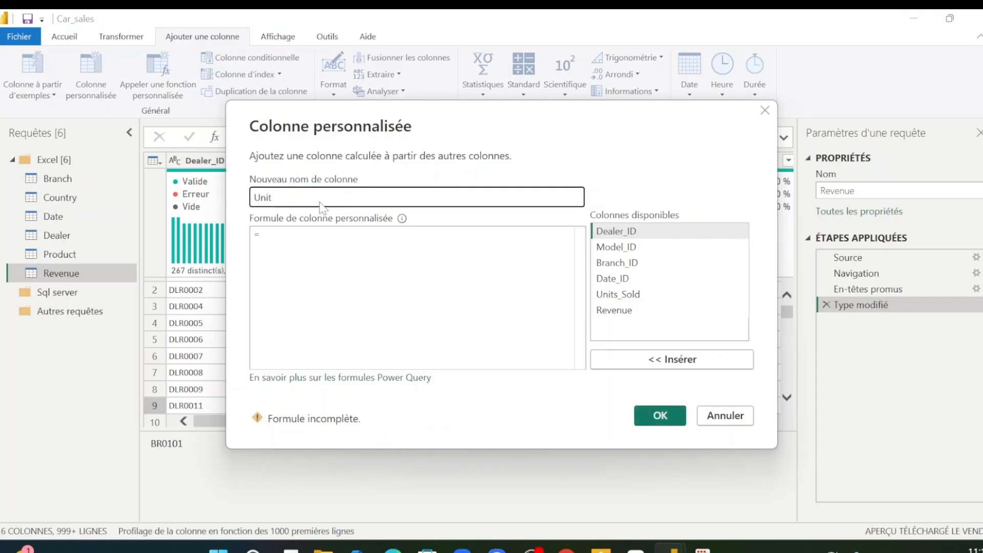
type("_rice")
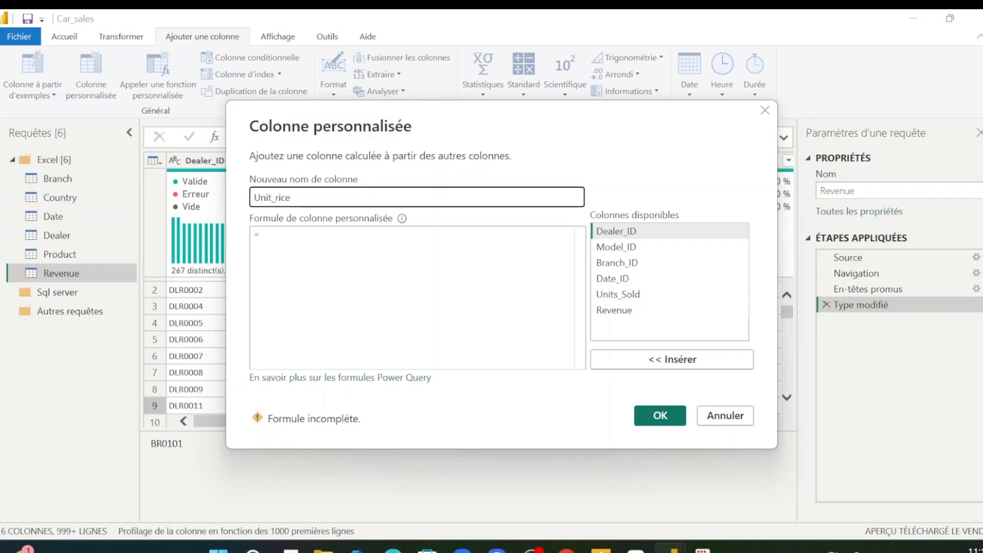
Step: Set the Unit_rice formula to [Revenue] / [Units_Sold] and add the custom column to the Revenue query
left_click(312, 247)
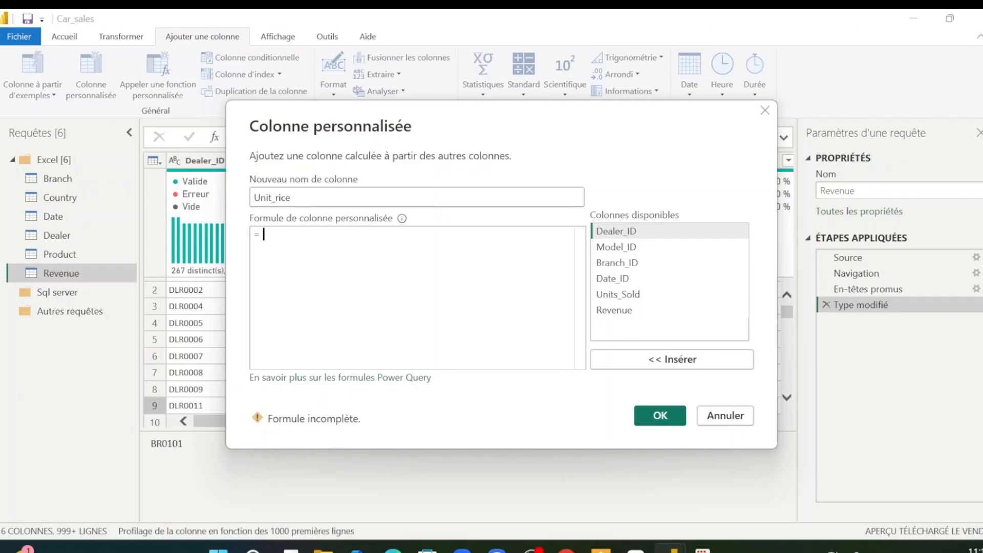
double_click(619, 313)
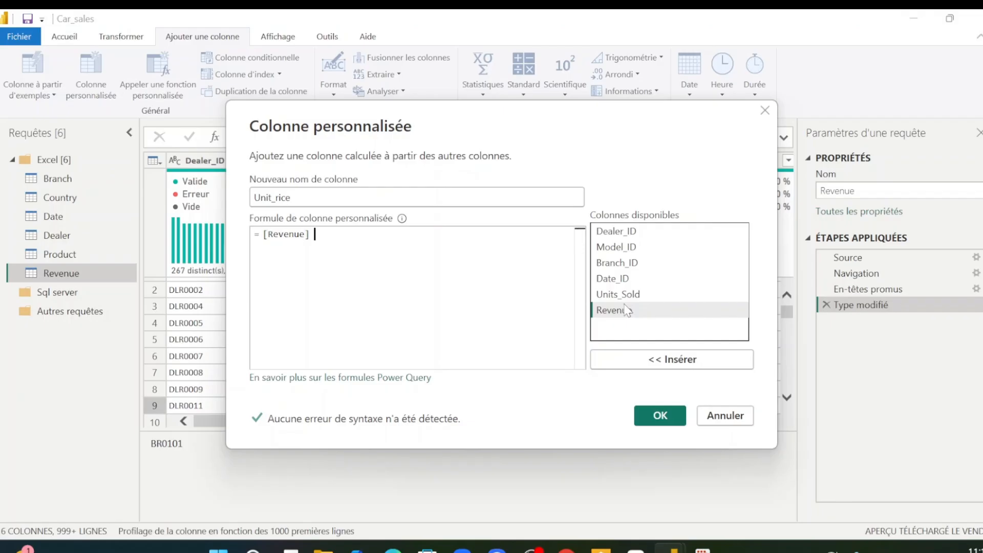
type("/")
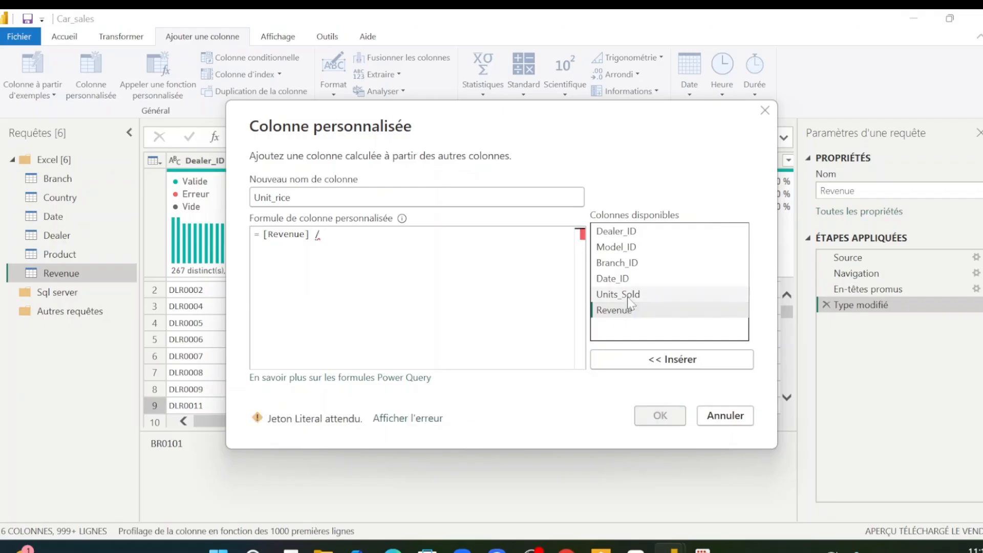
double_click(628, 295)
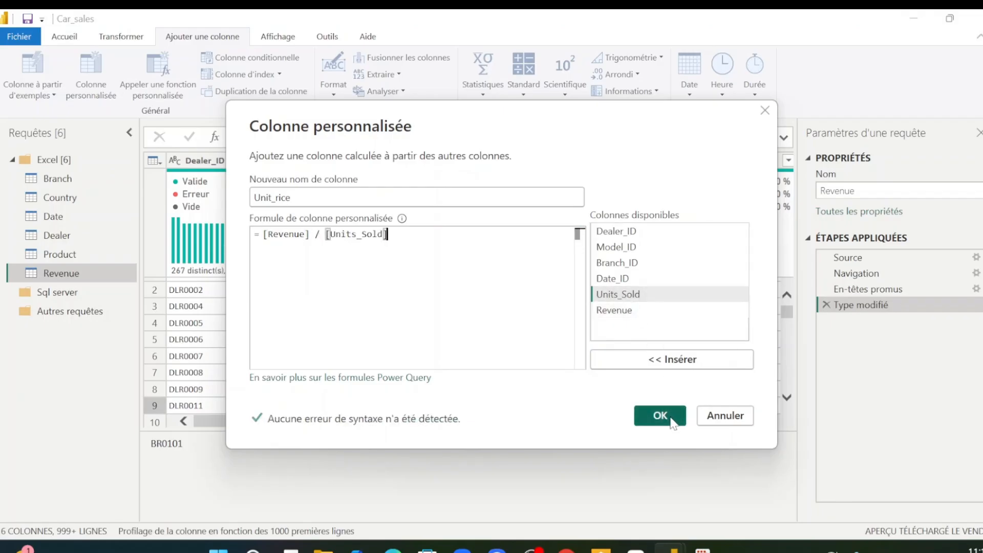
left_click(661, 416)
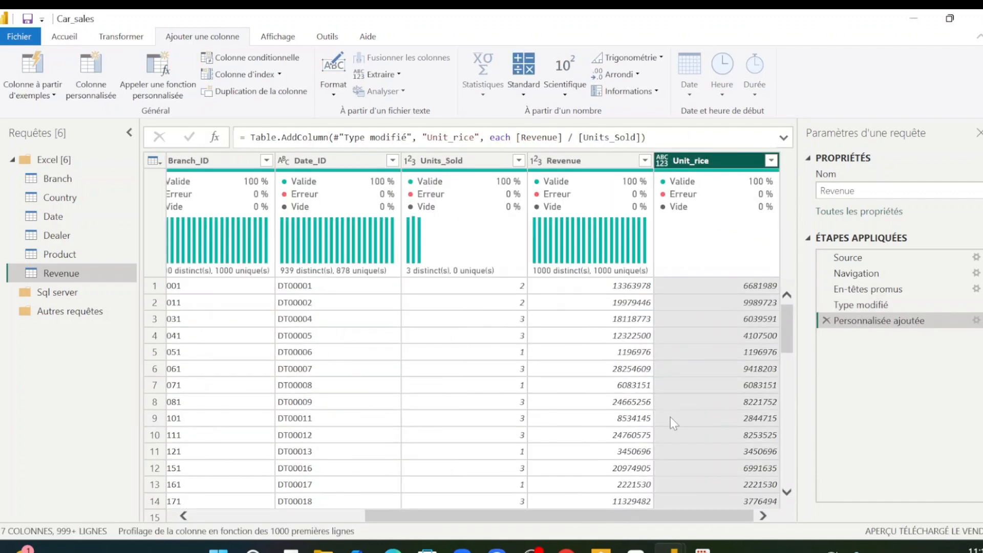
Step: Change the data type of the Unit_rice column to decimal number (Nombre décimal)
left_click_drag(658, 162, 654, 162)
left_click(662, 162)
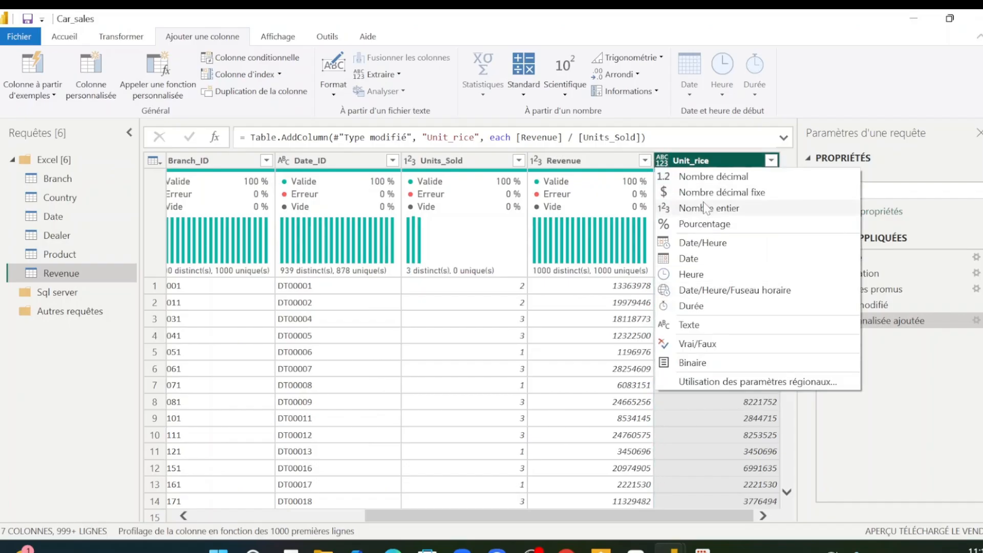
left_click(702, 179)
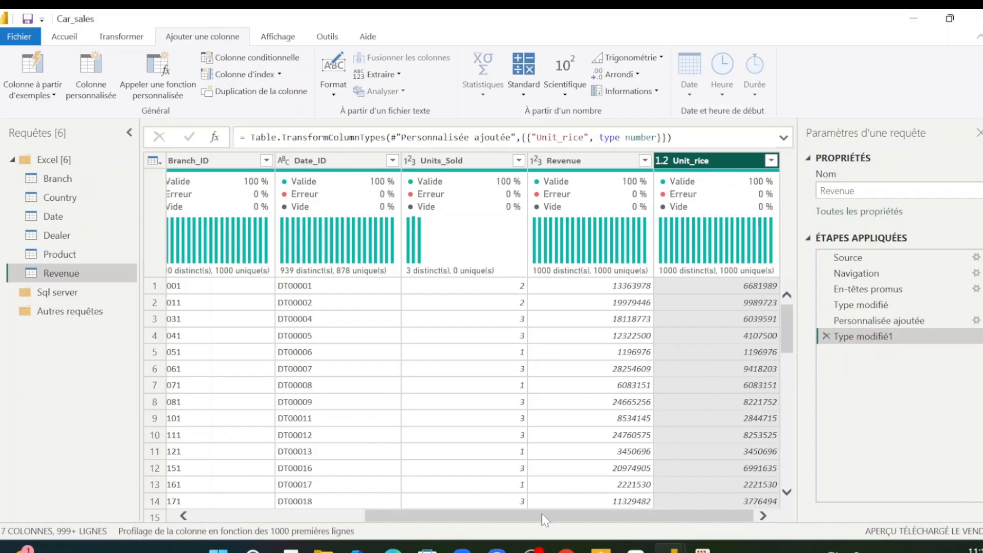
left_click_drag(542, 515, 349, 551)
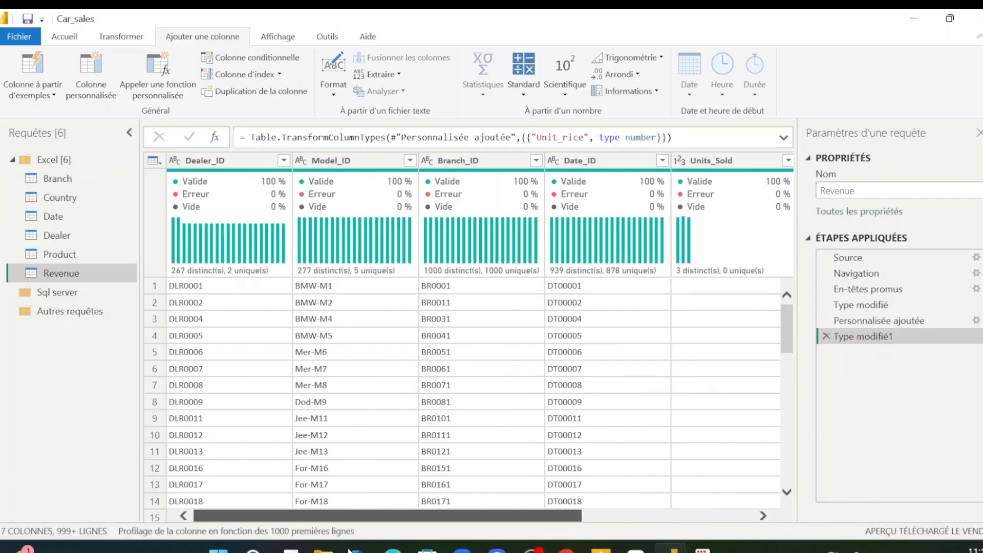
mouse_move(376, 226)
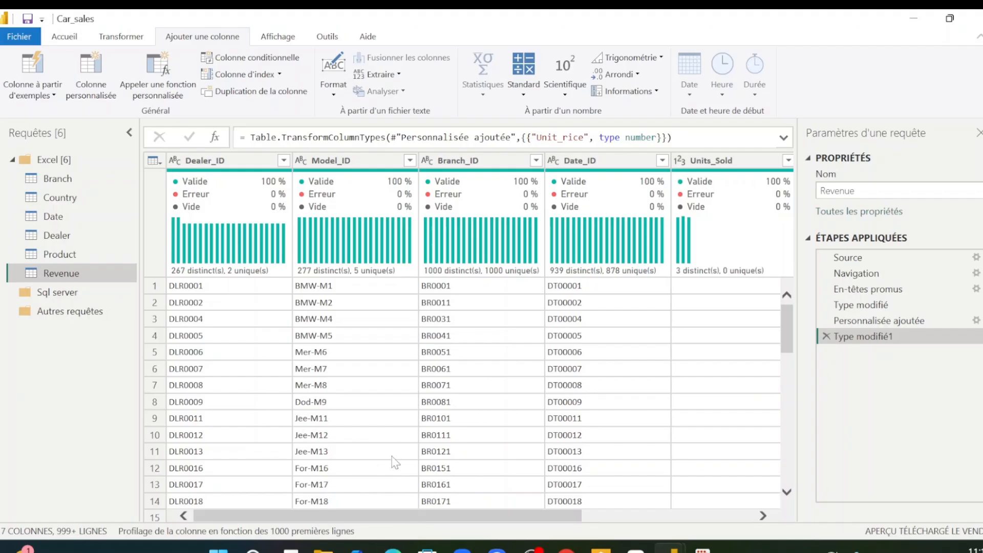
Step: Open the Product query and examine how Product_Name and Model_Name relate in the BMW and Mercedes-Benz rows
left_click(72, 255)
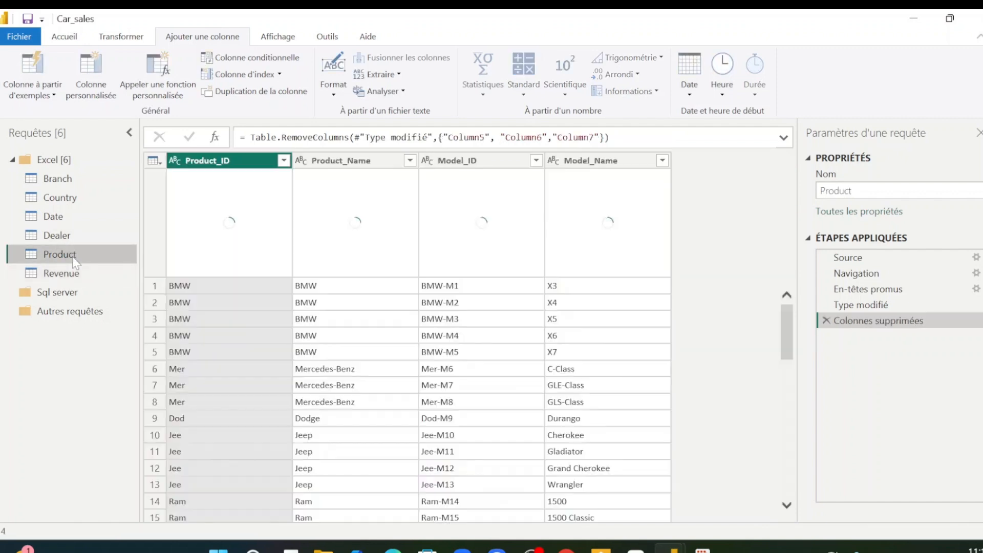
left_click(354, 259)
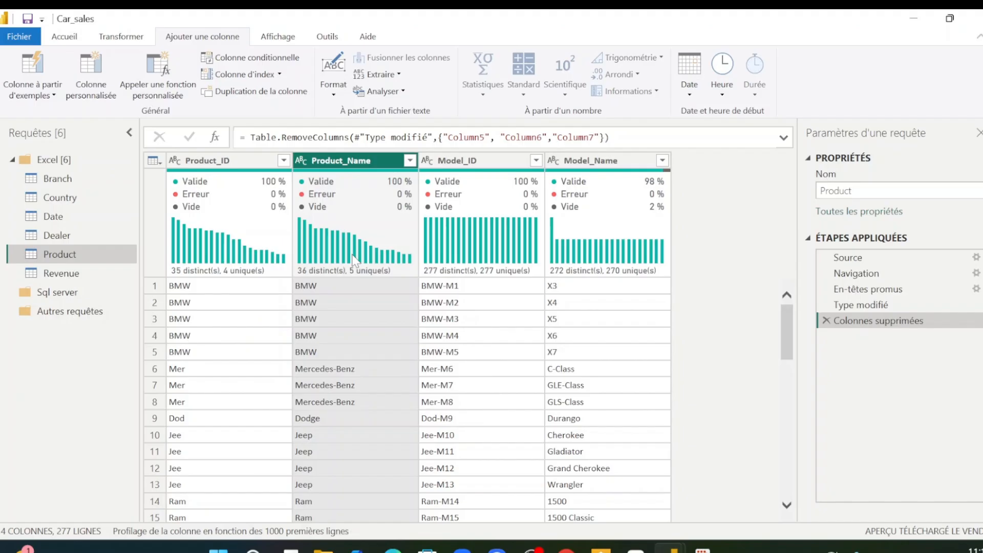
left_click(264, 304)
key("Right")
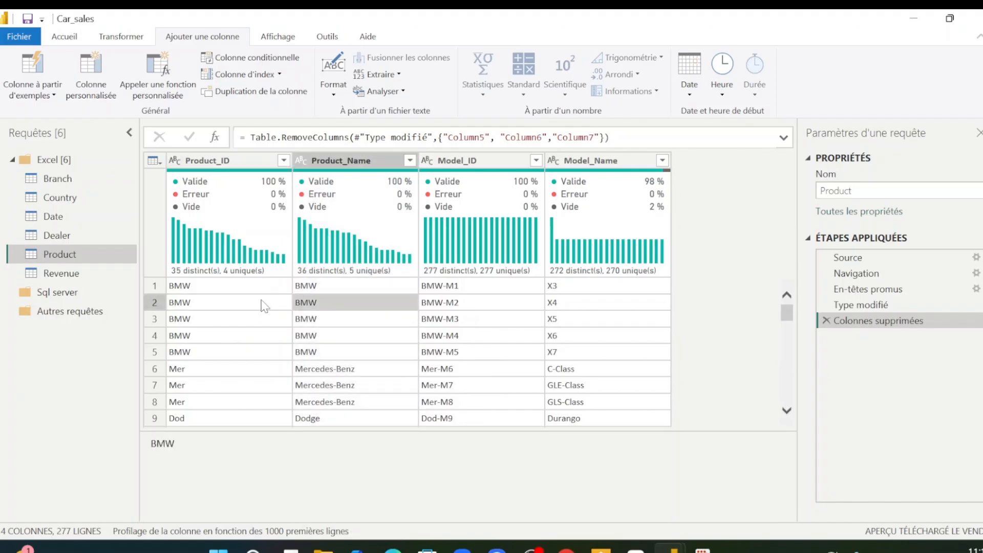
key("Down")
key("Down")
key("Down")
key("Down")
key("Right")
key("Right")
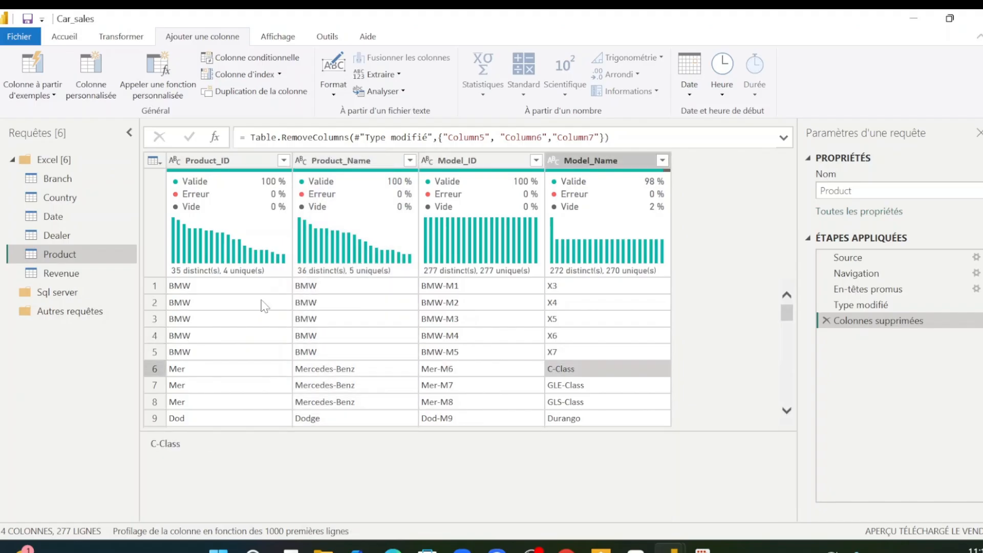
key("Down")
key("Left")
key("Left")
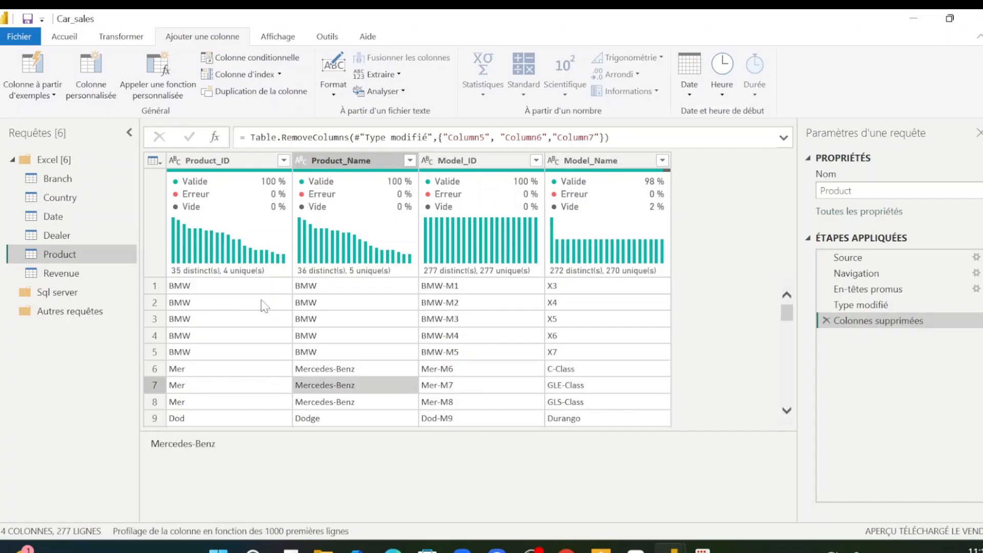
key("Right")
key("Right")
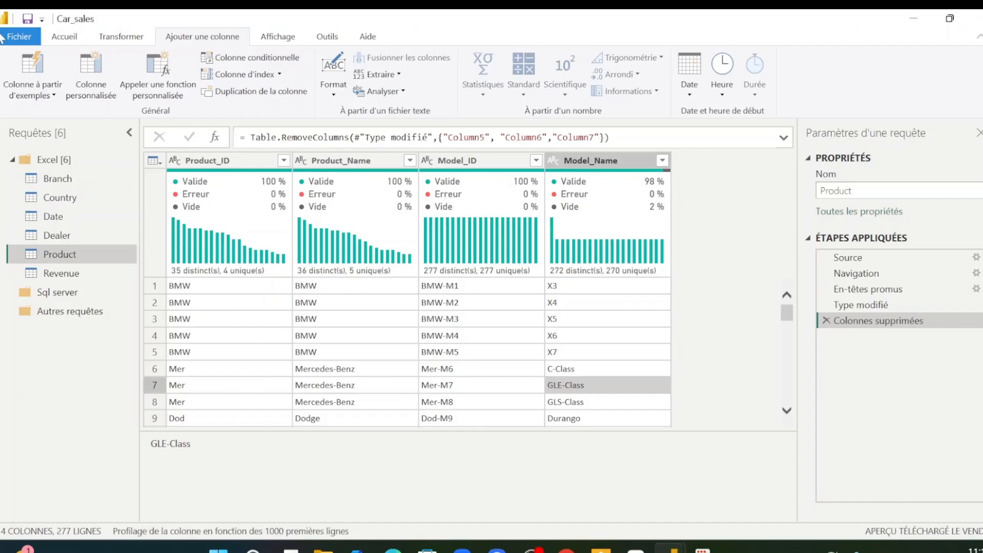
Step: Start a custom column in the Product query and name it Full_Name
left_click(85, 62)
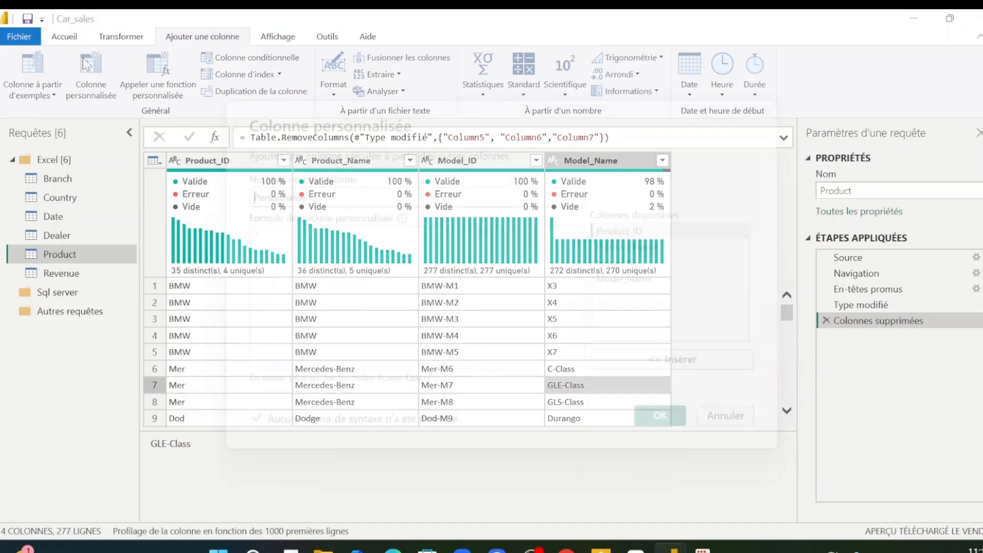
key("BackSpace")
key("BackSpace")
key("BackSpace")
key("BackSpace")
key("BackSpace")
key("BackSpace")
key("BackSpace")
key("BackSpace")
key("BackSpace")
key("BackSpace")
key("BackSpace")
key("BackSpace")
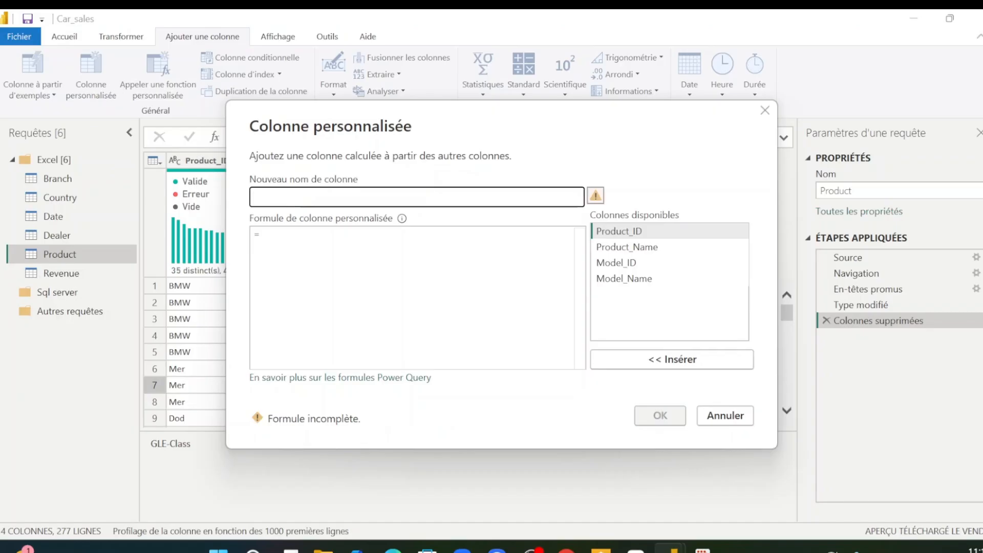
type("Full")
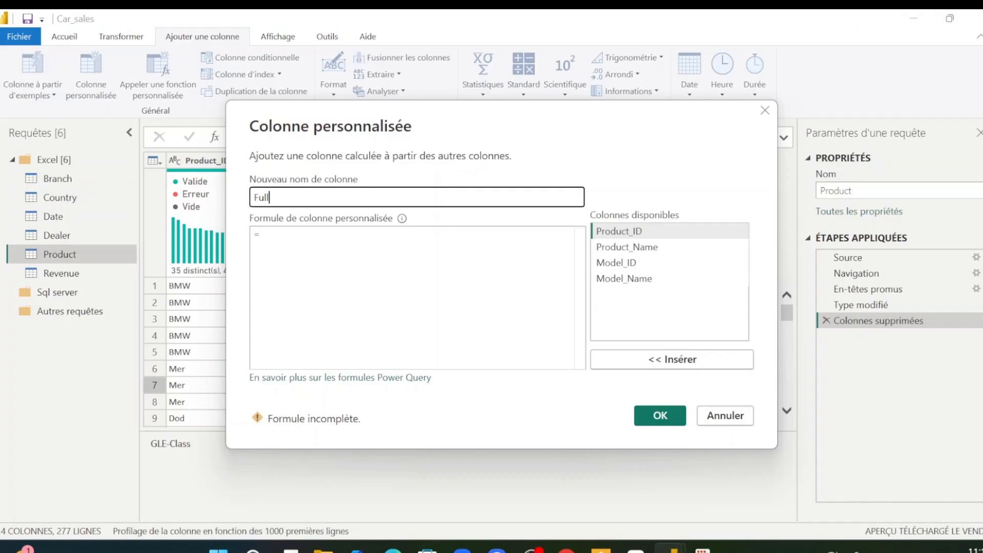
type("_Na")
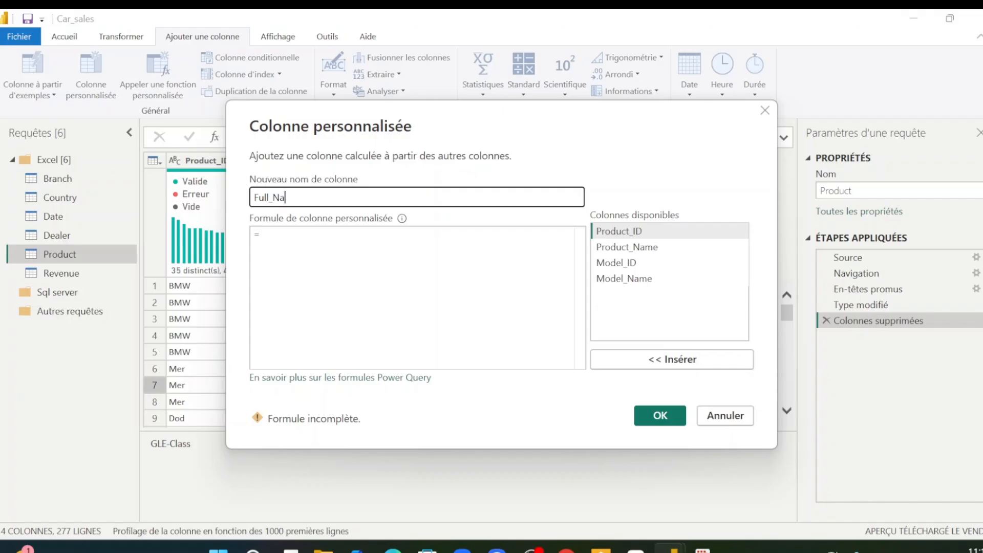
type("me")
key("Tab")
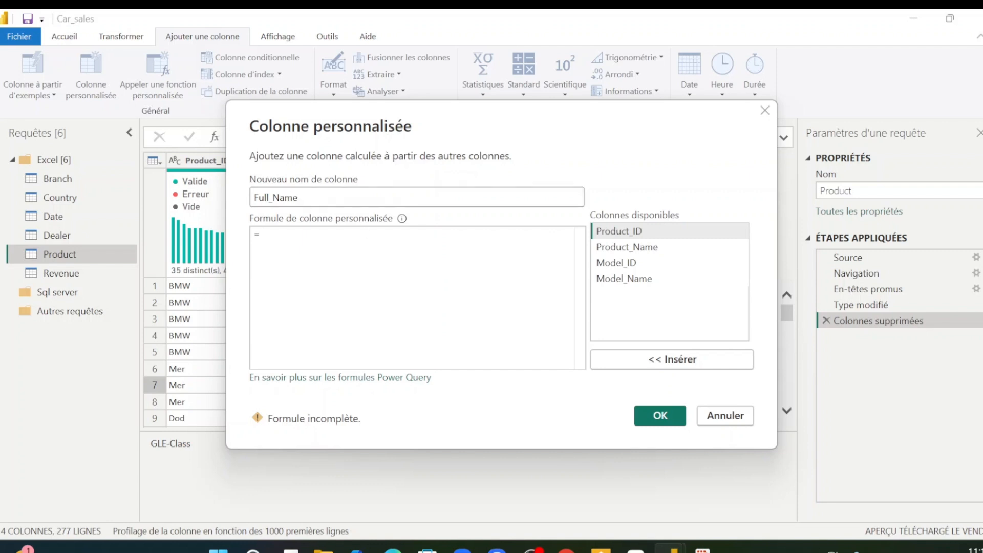
Step: Set the Full_Name formula to [Product_Name] & " " & [Model_Name] and add the column to the Product query
double_click(619, 248)
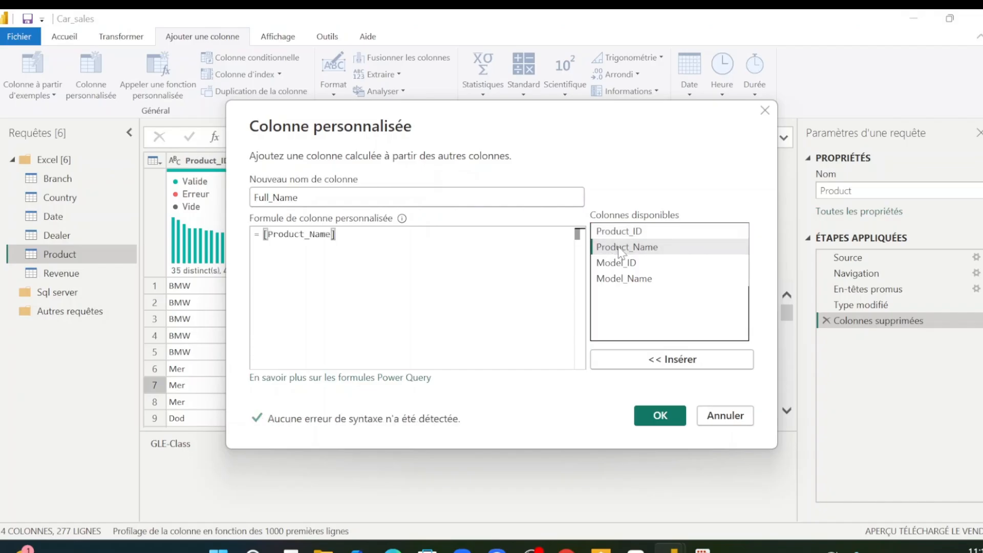
type("1 ")
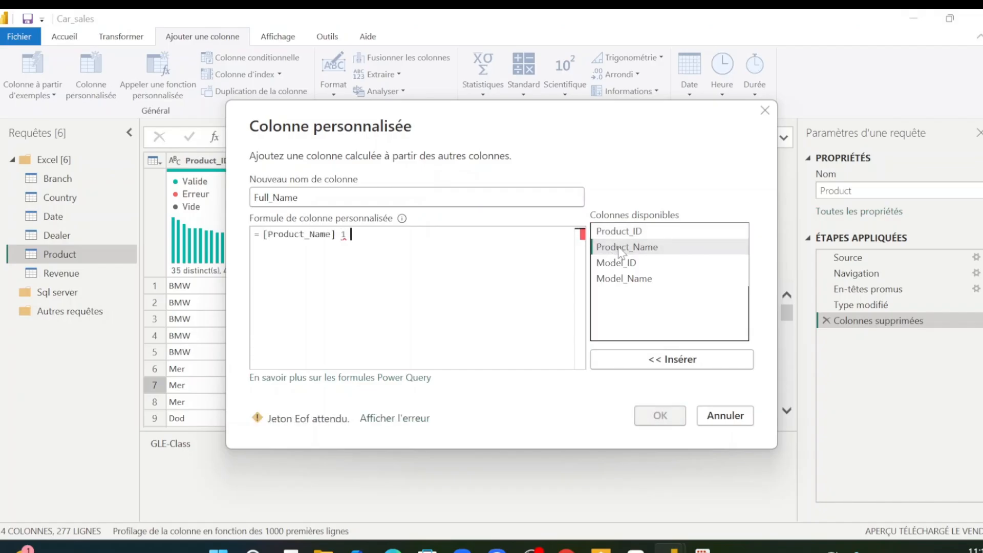
key("BackSpace")
key("BackSpace")
type("& \" \" &")
double_click(652, 279)
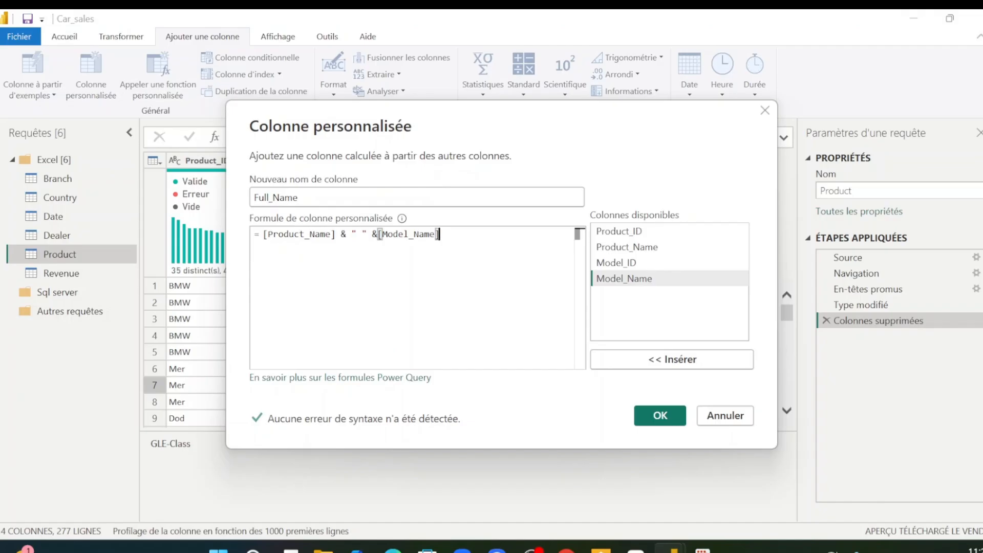
left_click(378, 234)
left_click(657, 415)
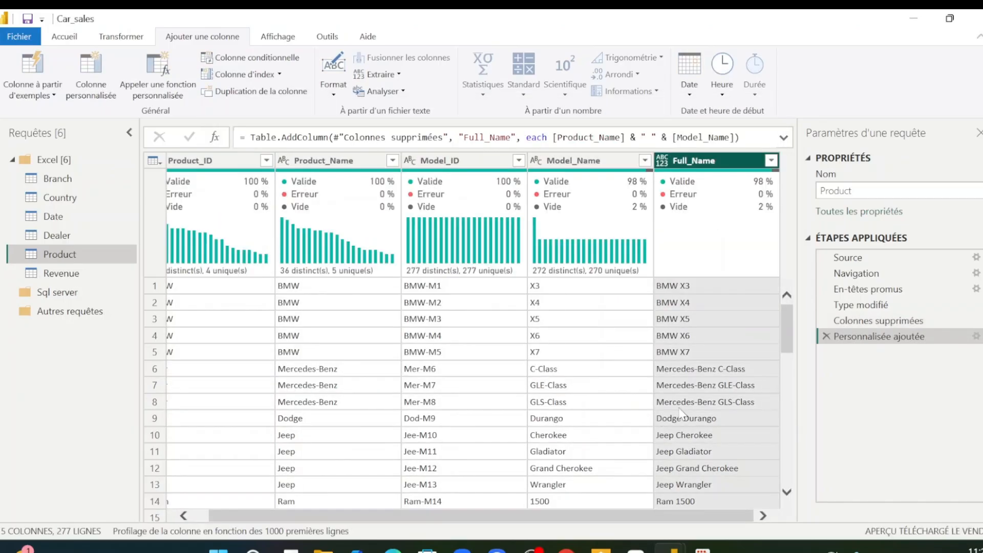
Step: Compare the Full_Name value in row 6 of the Product query with its Product_Name and Model_Name
left_click(671, 374)
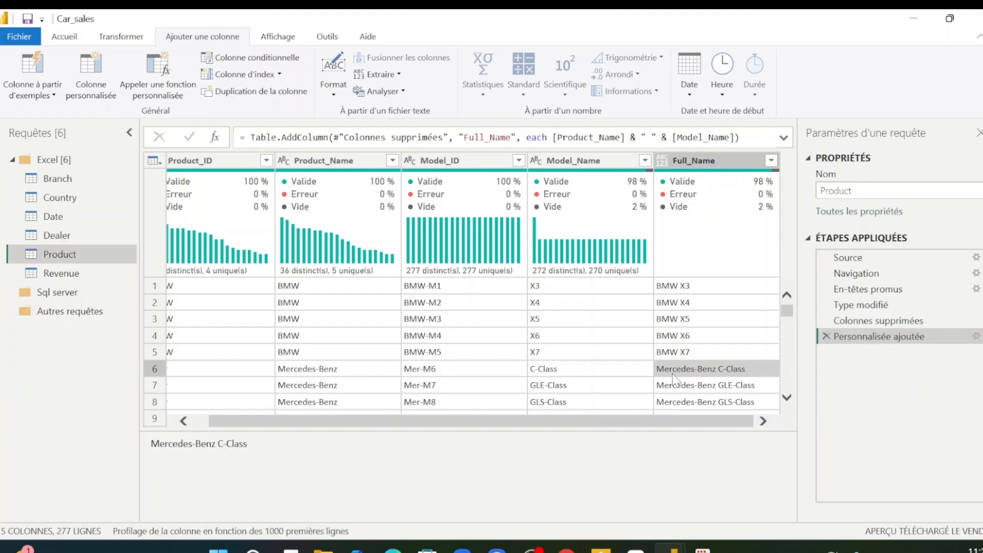
key("Left")
key("Left")
key("Left")
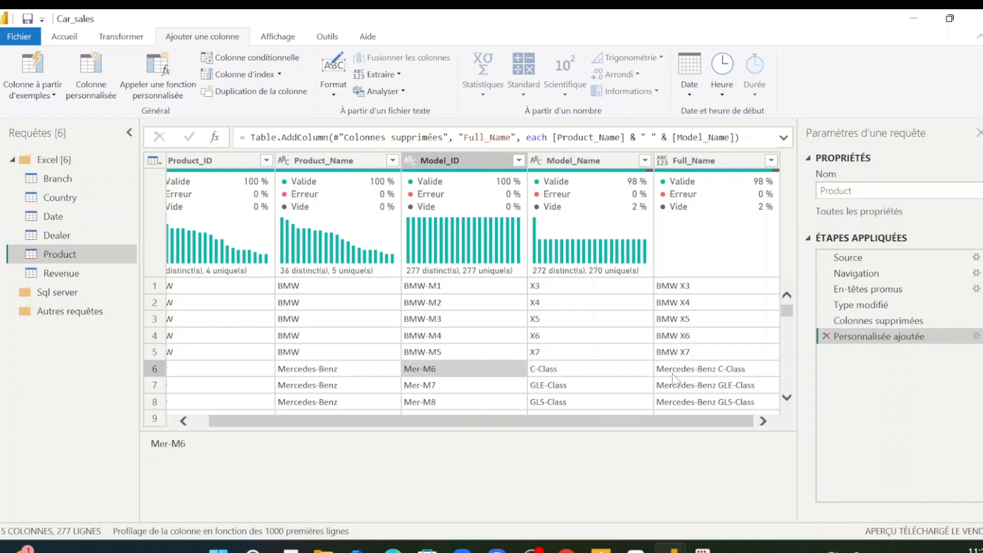
key("Right")
key("Left")
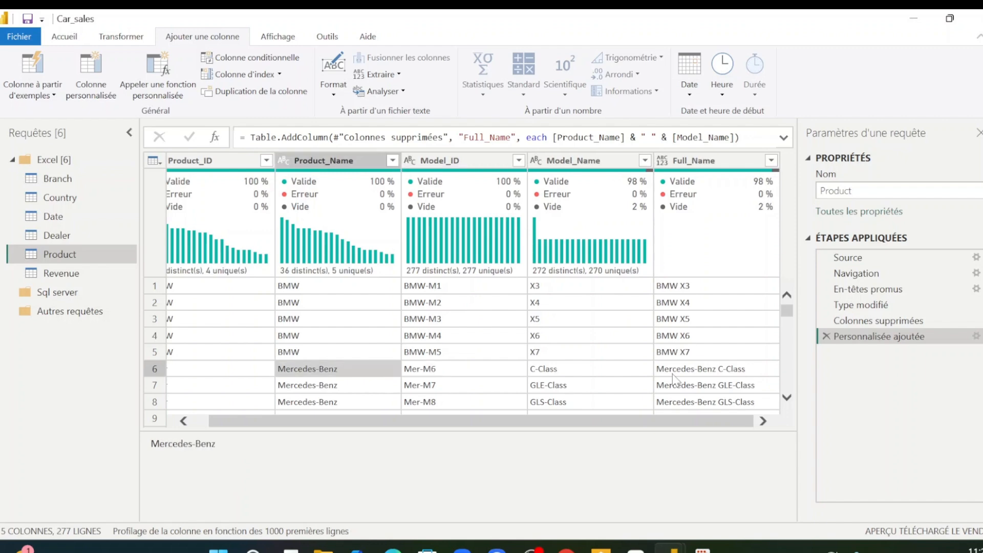
key("Right")
key("Right")
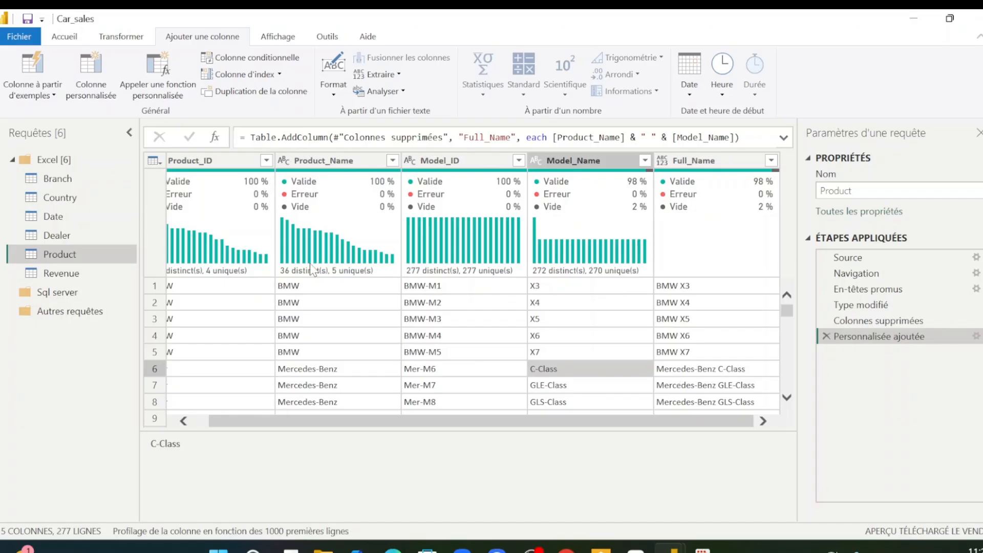
Step: Open the Revenue query and examine its Units_Sold, Revenue and Unit_rice columns
left_click(98, 273)
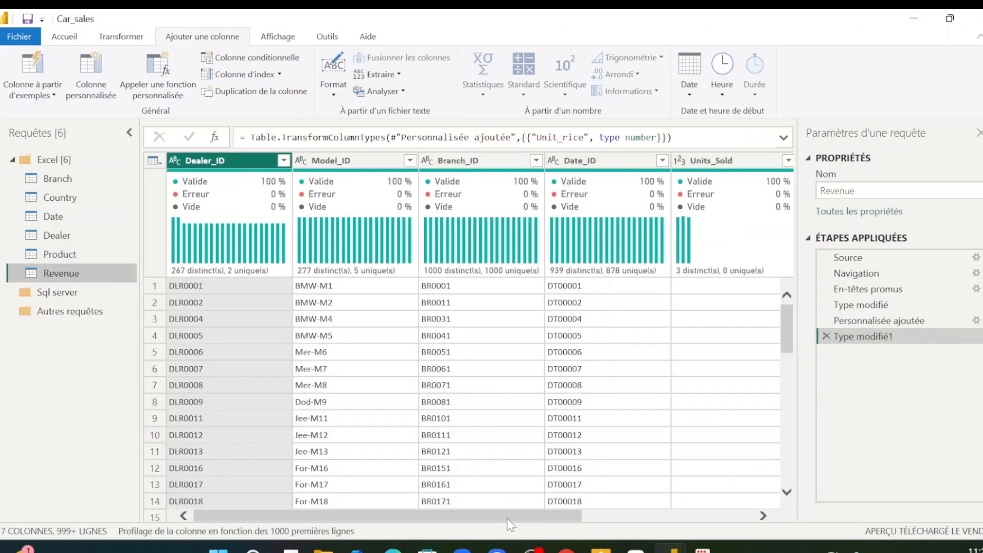
left_click_drag(507, 517, 759, 523)
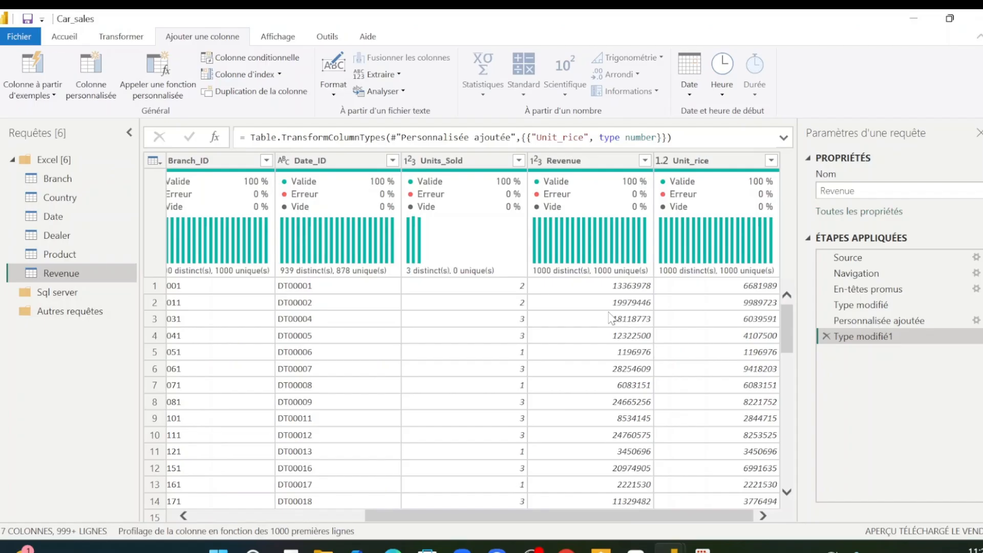
left_click(221, 61)
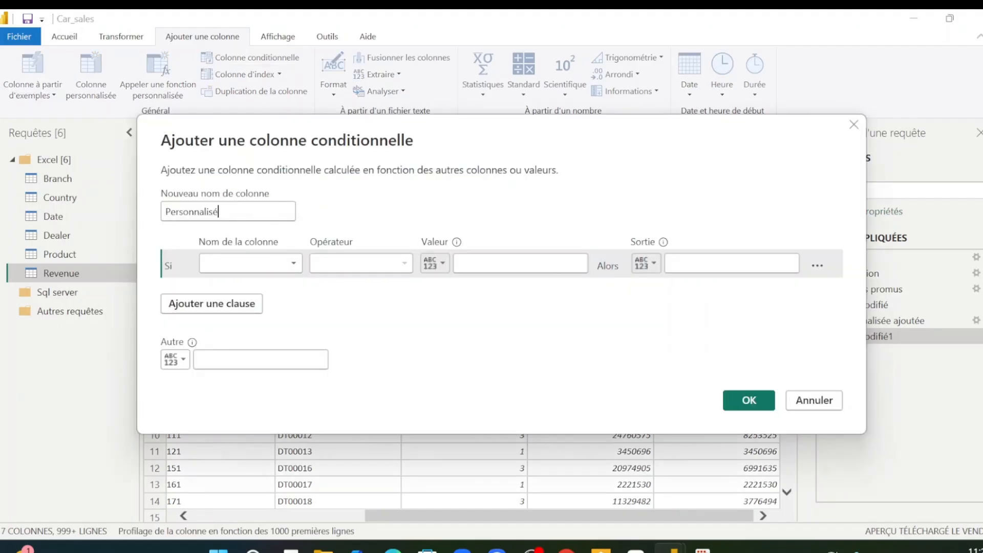
double_click(263, 214)
key("BackSpace")
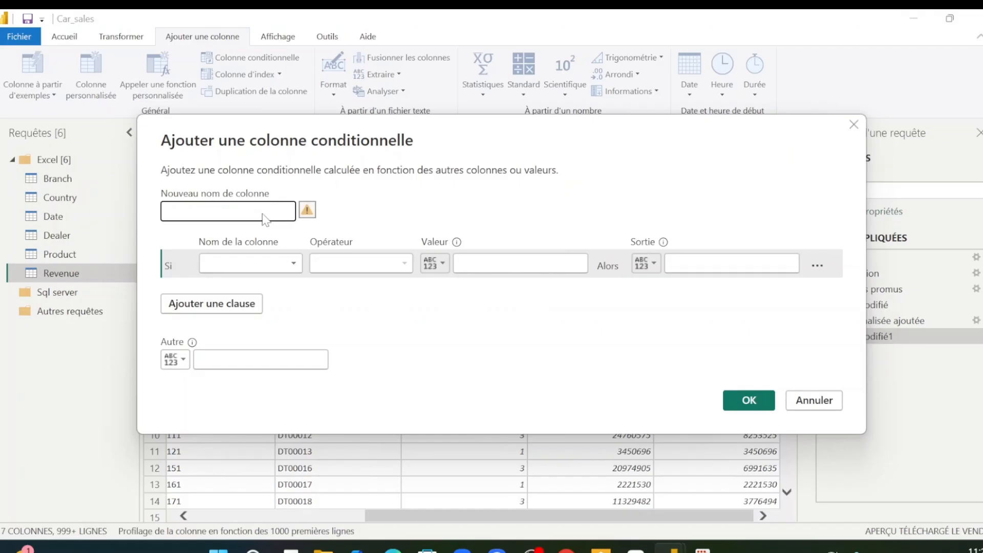
type("Sales_Cat")
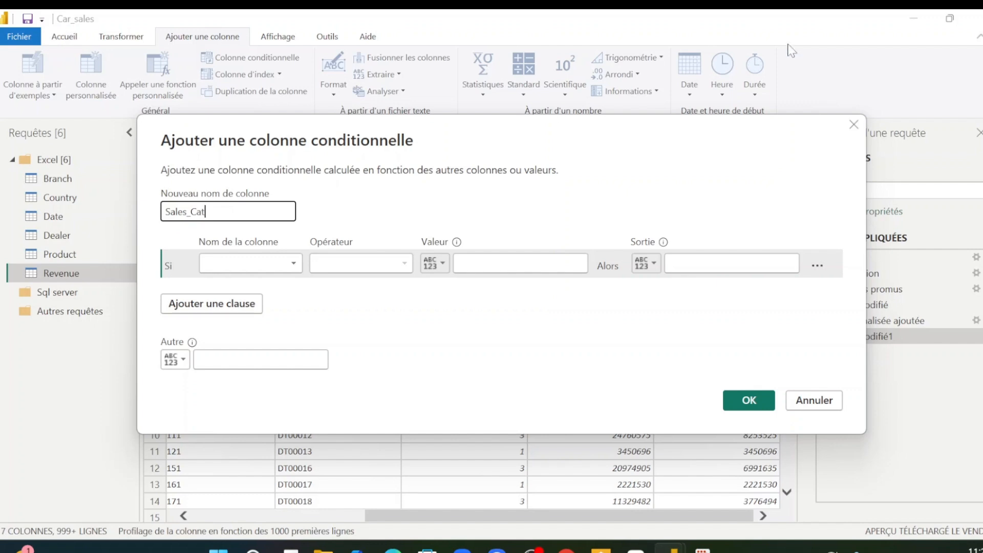
left_click(852, 123)
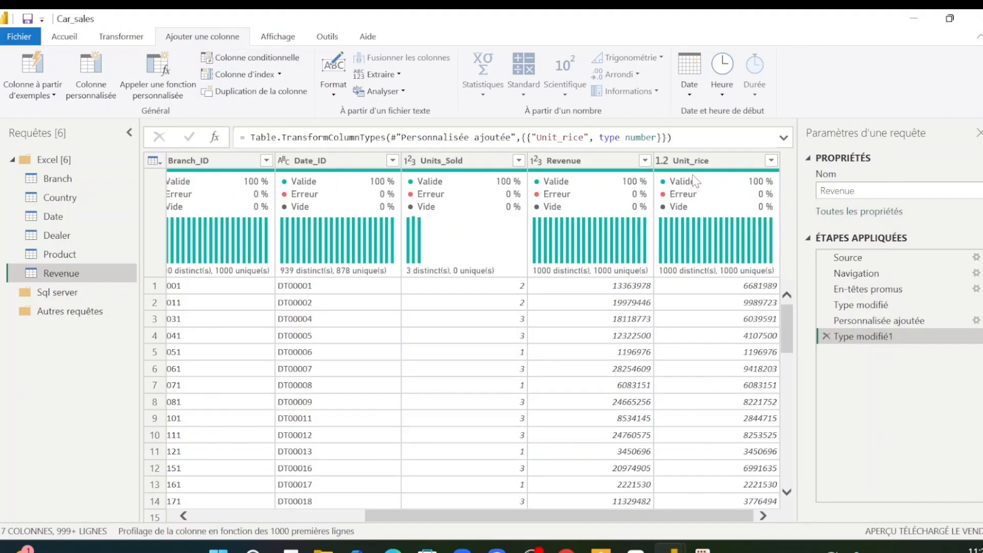
Step: Enable the column profile for the Revenue column and examine its column statistics
left_click(573, 161)
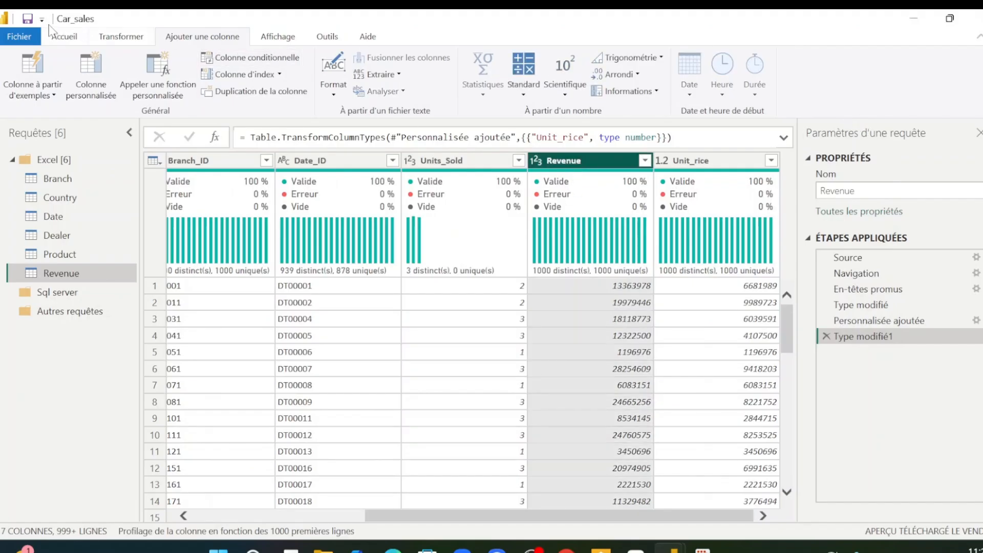
left_click(266, 41)
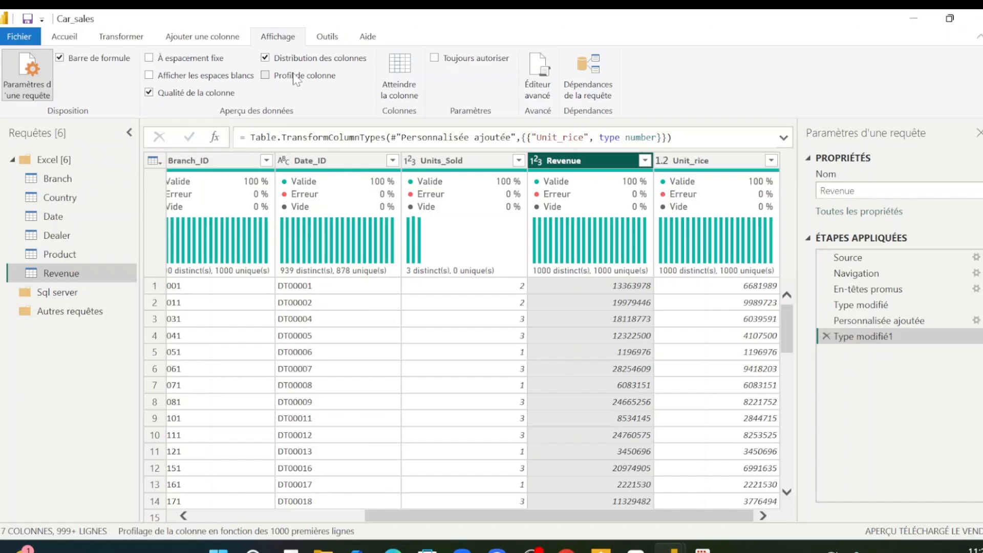
left_click(266, 75)
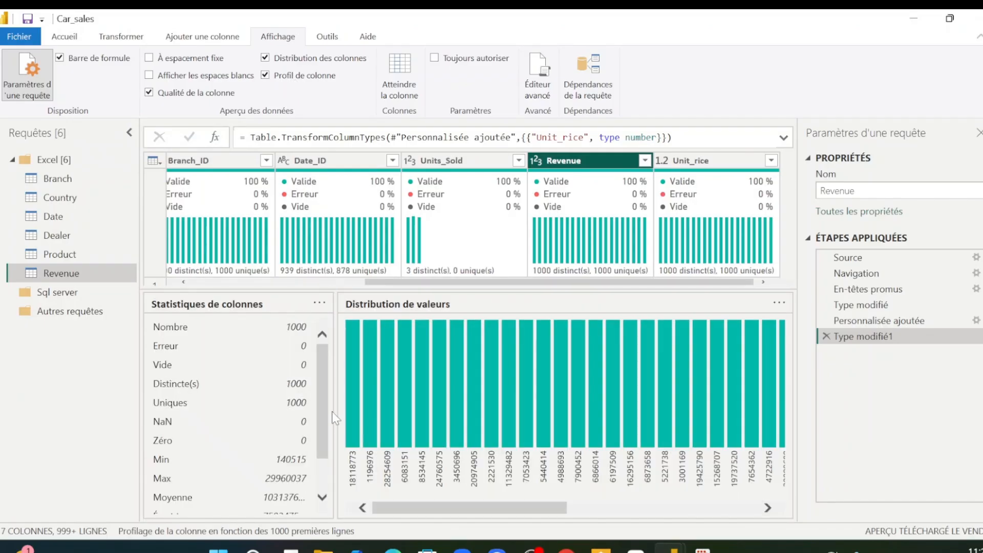
scroll(330, 430, "down", 2)
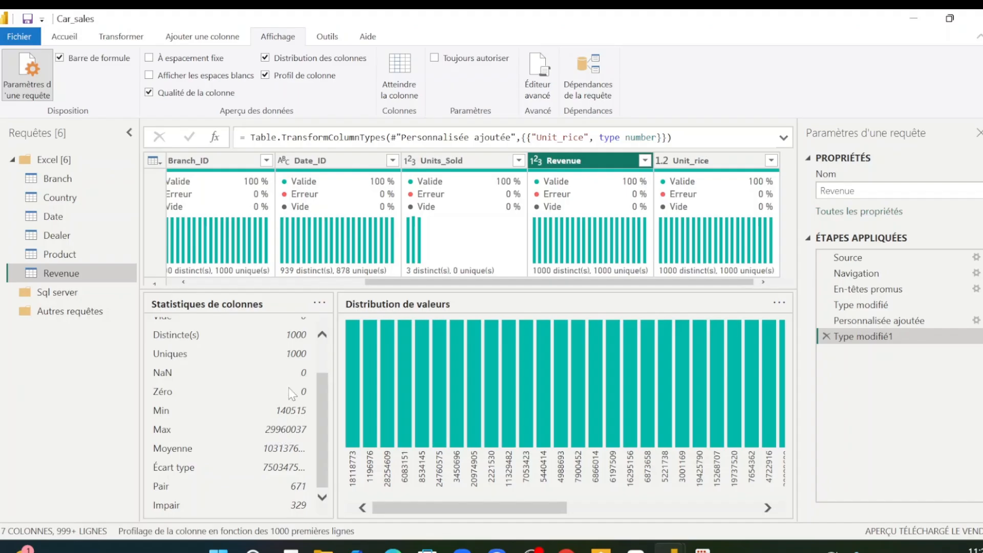
Step: Start a conditional column in the Revenue query and name it Sales_Cat
left_click(191, 38)
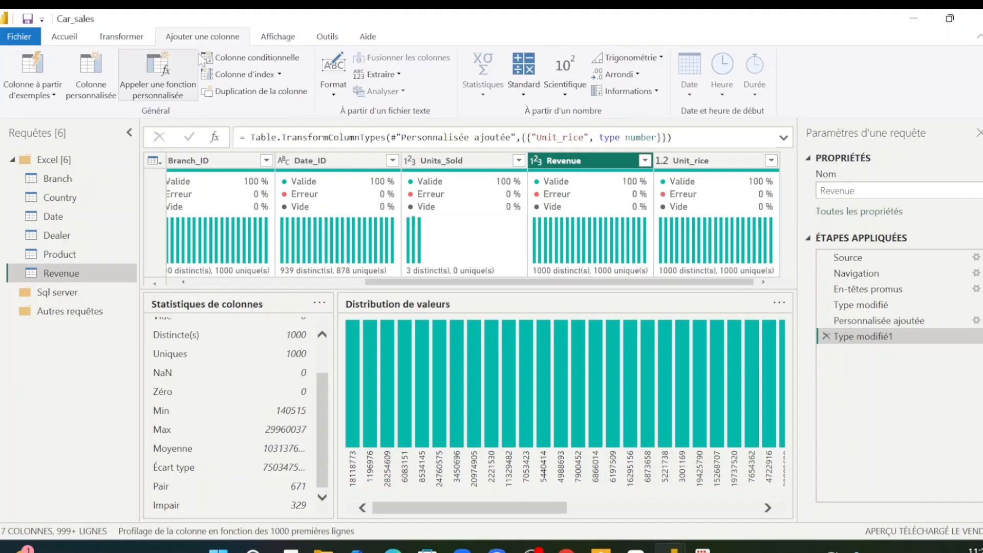
left_click(240, 58)
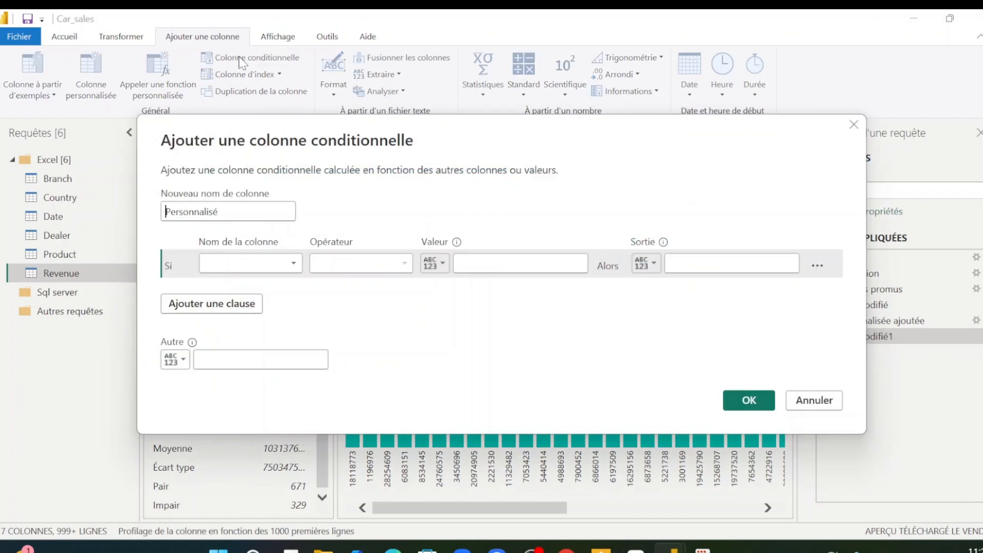
type("Sales_Cat")
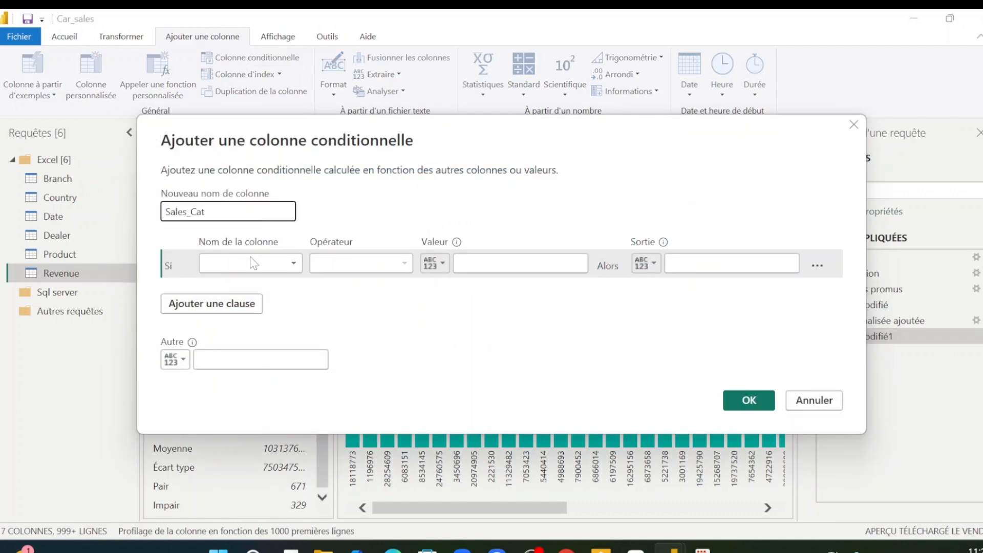
Step: Set the first Sales_Cat clause to output "Petite vente" when Revenue is less than (est inférieur à) 10000000
left_click(249, 262)
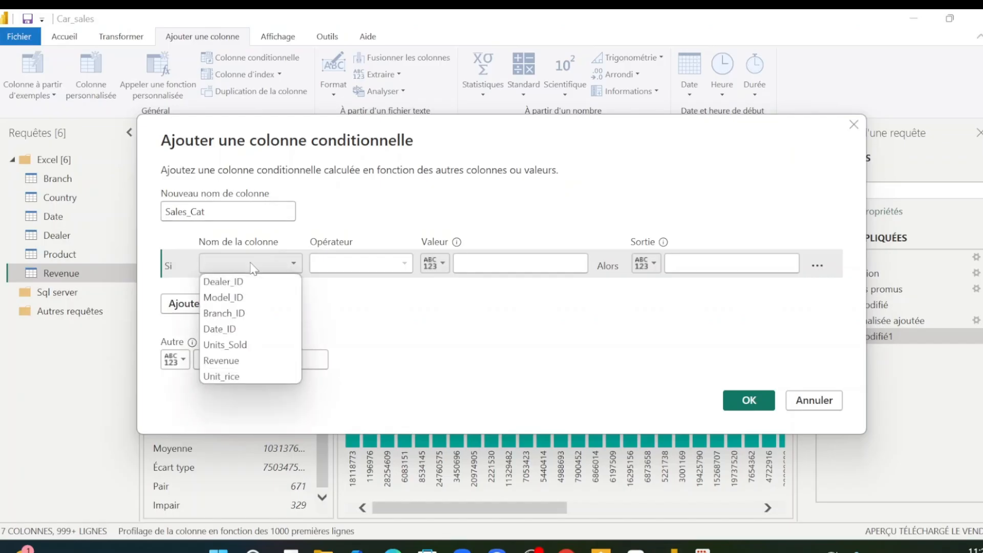
left_click(240, 360)
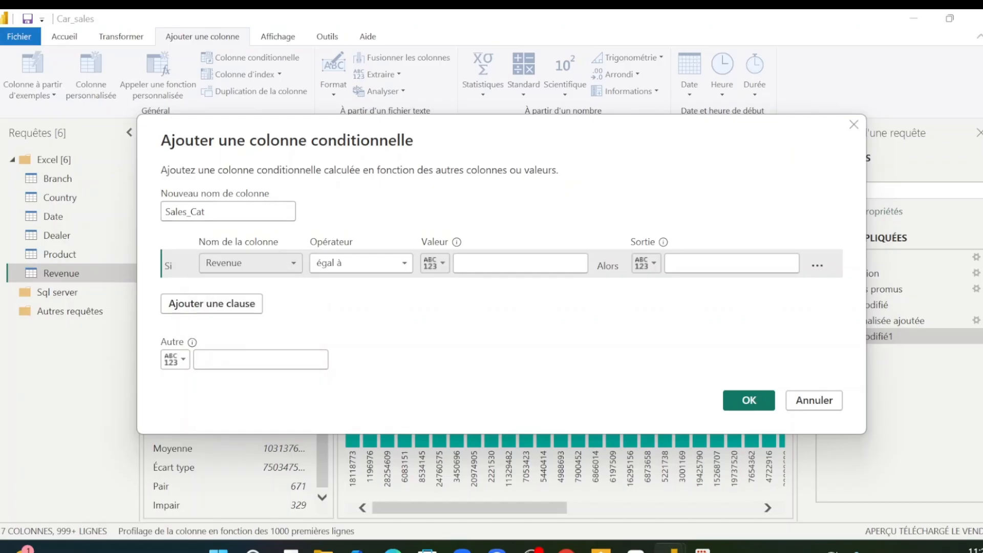
left_click(345, 262)
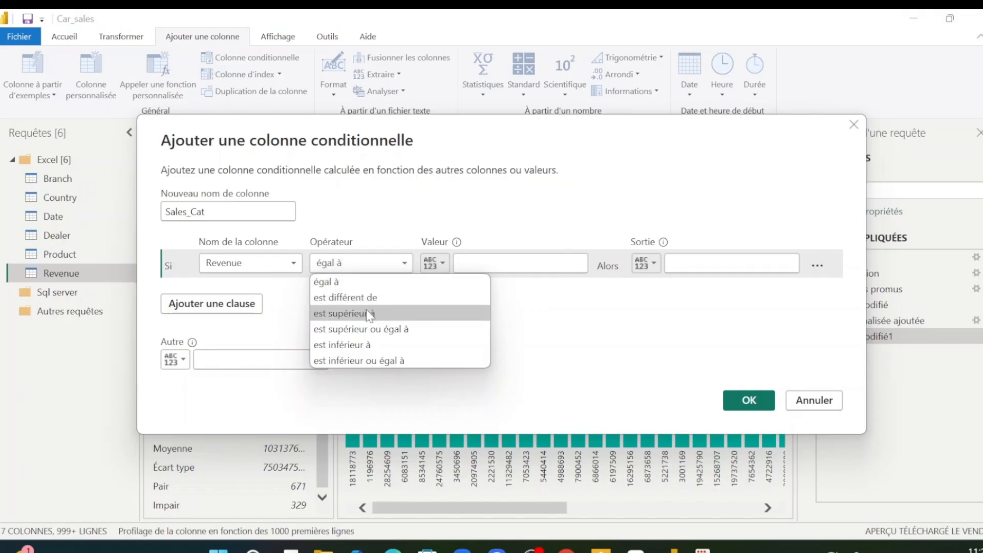
left_click(379, 344)
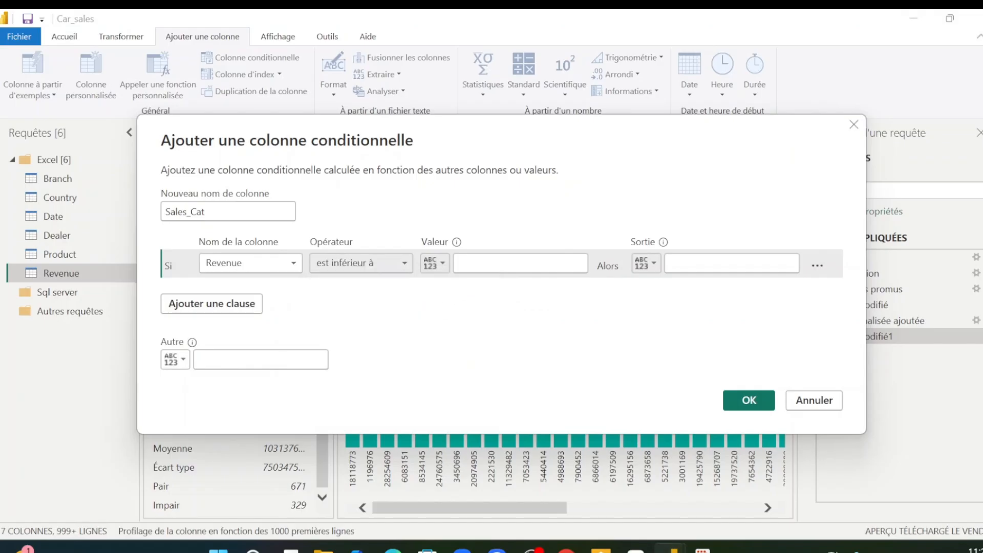
left_click(486, 263)
type("1")
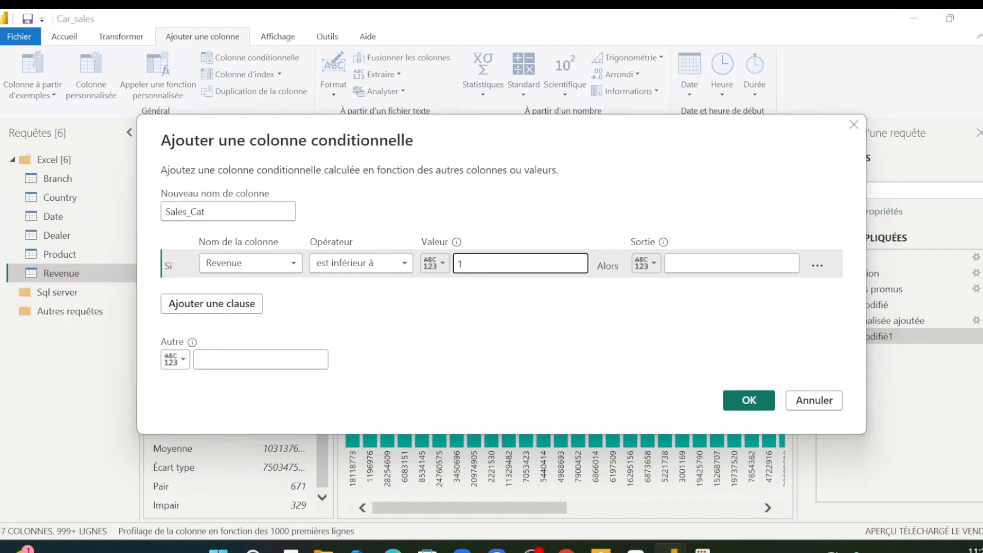
type("000000")
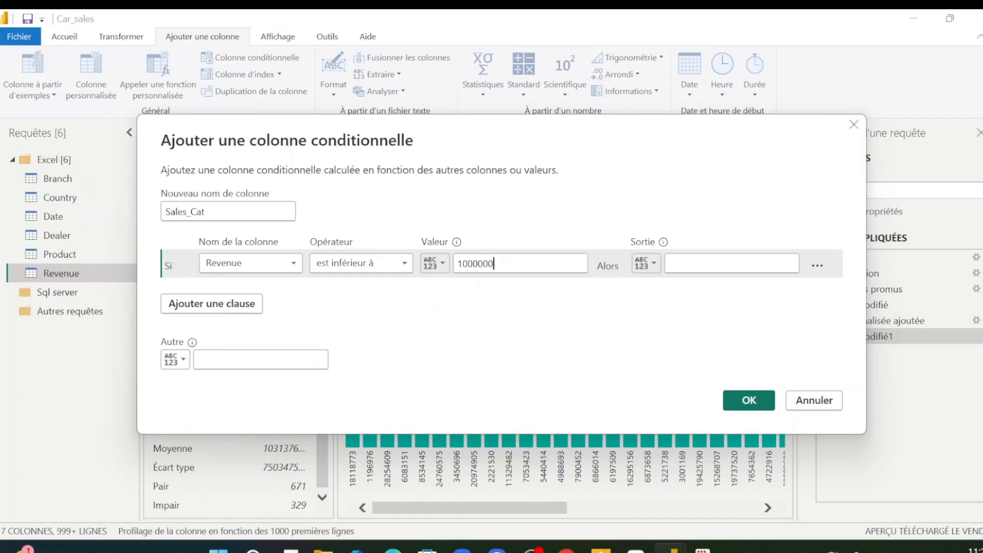
type("0")
left_click(716, 263)
type("Petit")
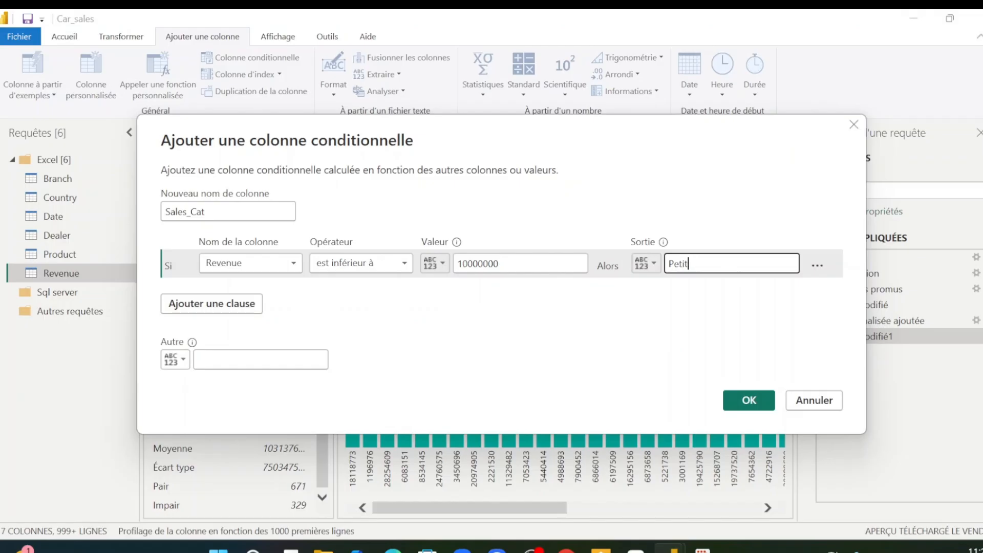
type("e vente")
Step: Add a second Sales_Cat clause testing the Revenue column with the less-than operator (est inférieur à)
left_click(238, 303)
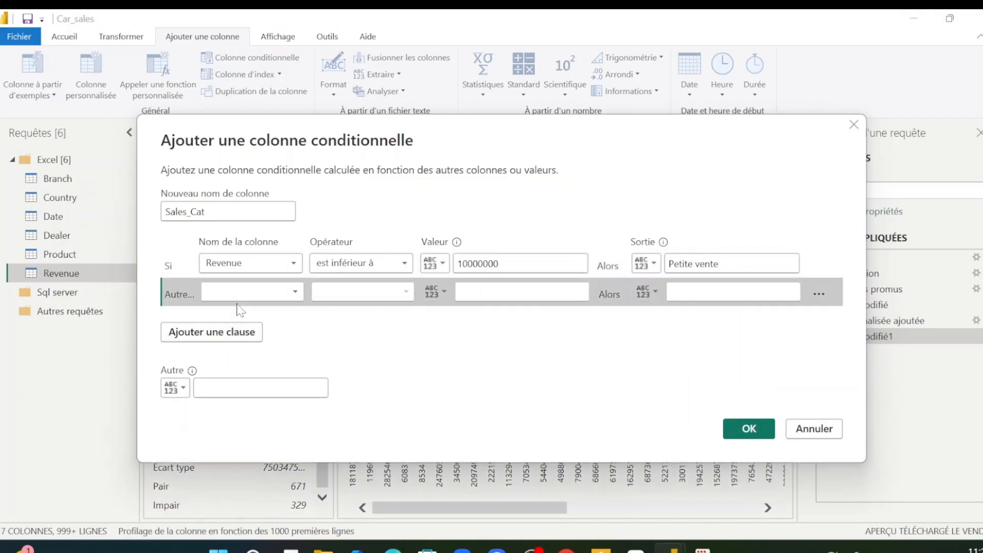
left_click(262, 292)
left_click(238, 389)
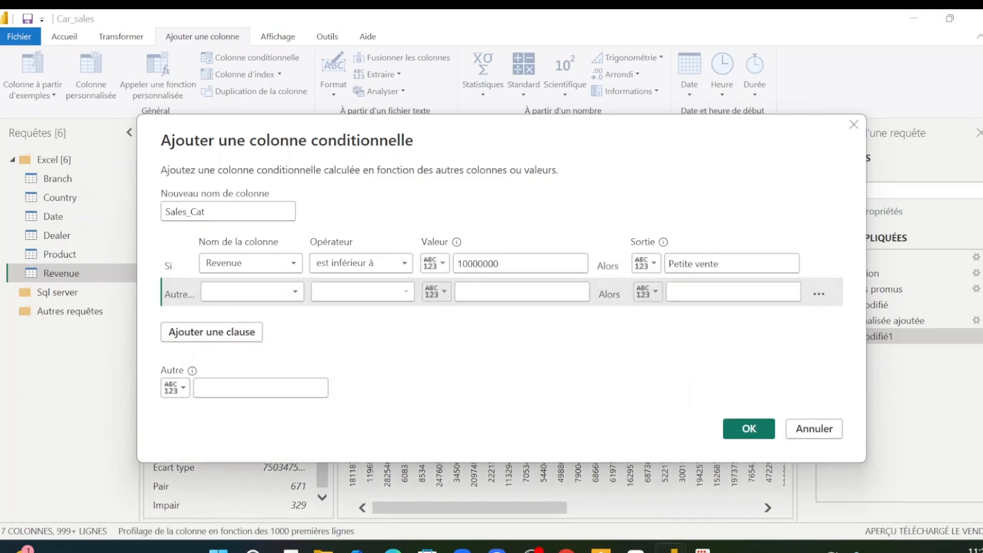
left_click(367, 290)
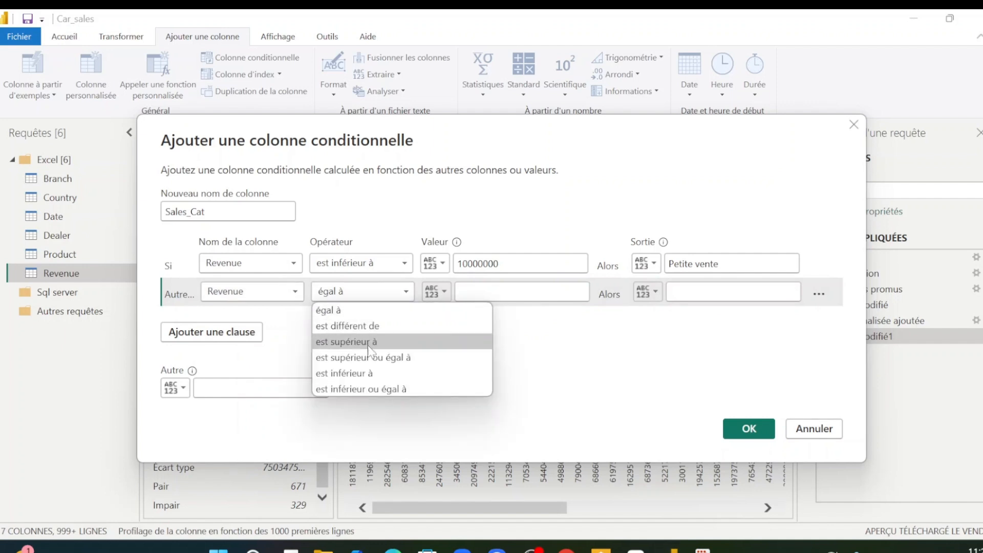
left_click(344, 373)
Step: Set the second clause's comparison value to 20000000 and its output to "Vente moyenne"
key("ctrl+c")
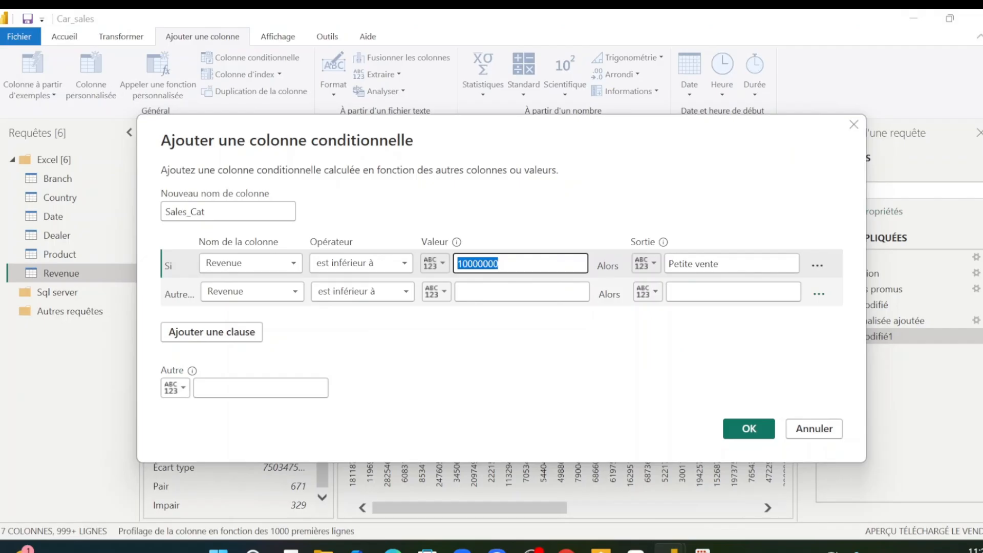
left_click(470, 292)
key("ctrl+v")
left_click(470, 292)
key("BackSpace")
key("BackSpace")
type("2")
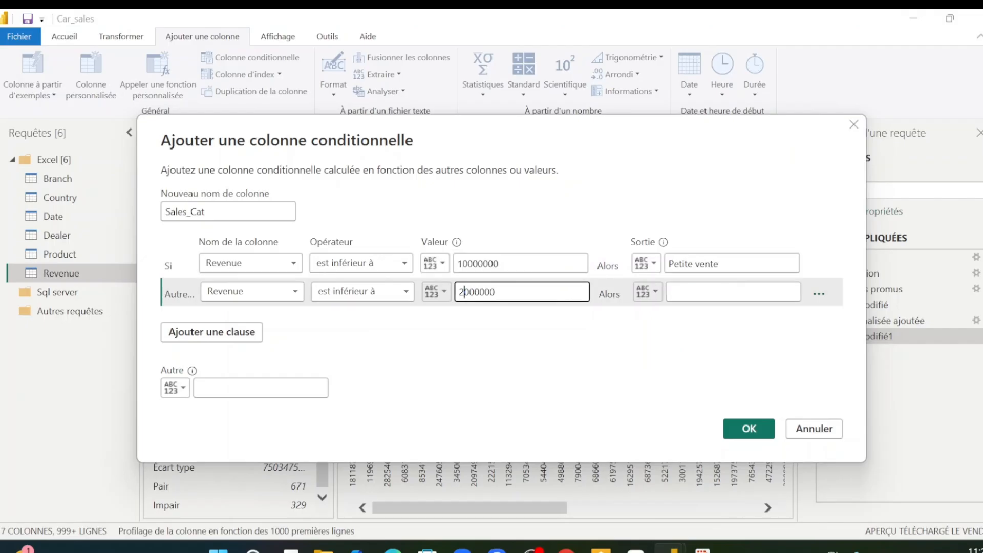
type("0")
left_click(717, 291)
type("Vr")
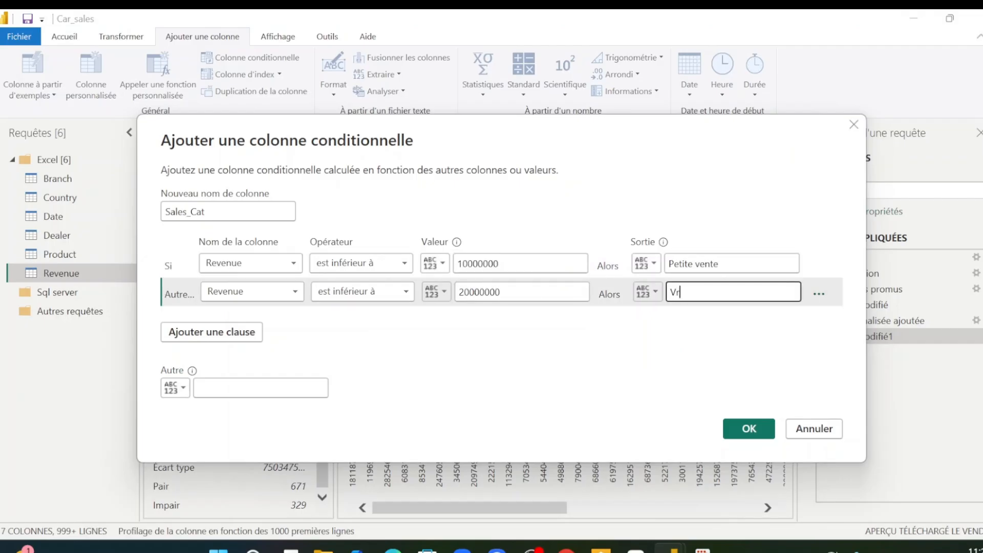
key("BackSpace")
type("ente moyenne")
Step: Set the fallback output to "Grande Vente" and add the Sales_Cat column to the Revenue query
left_click(293, 397)
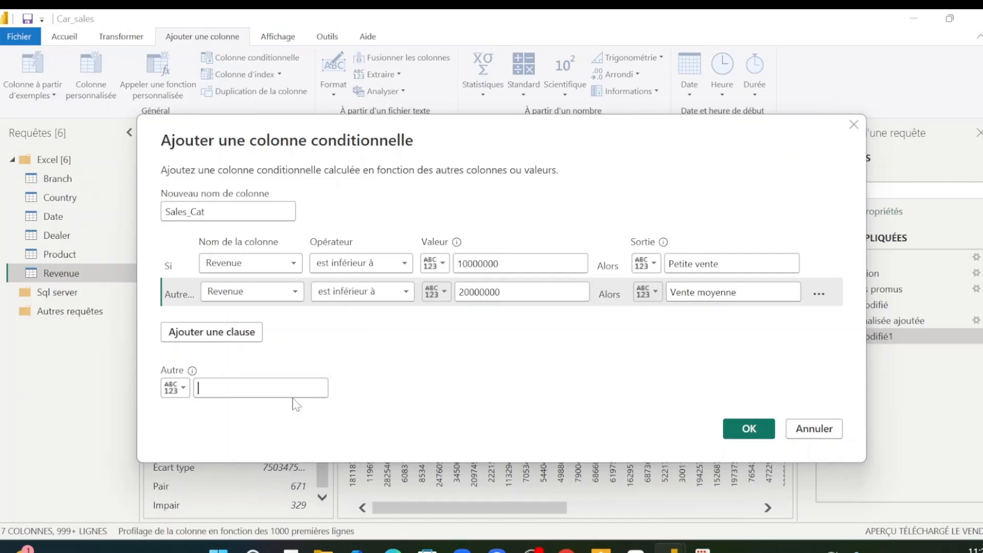
type("Grande ")
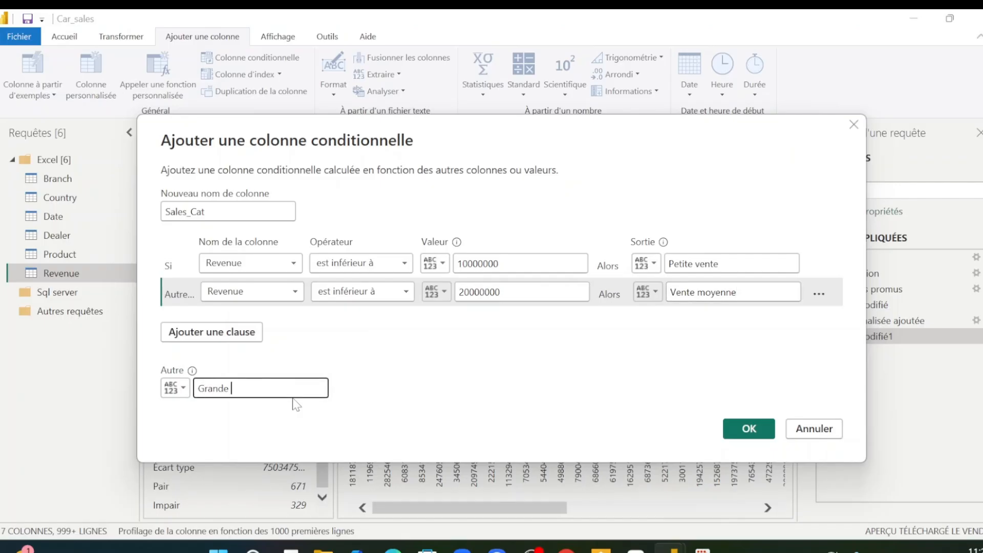
type("Vente")
left_click(766, 435)
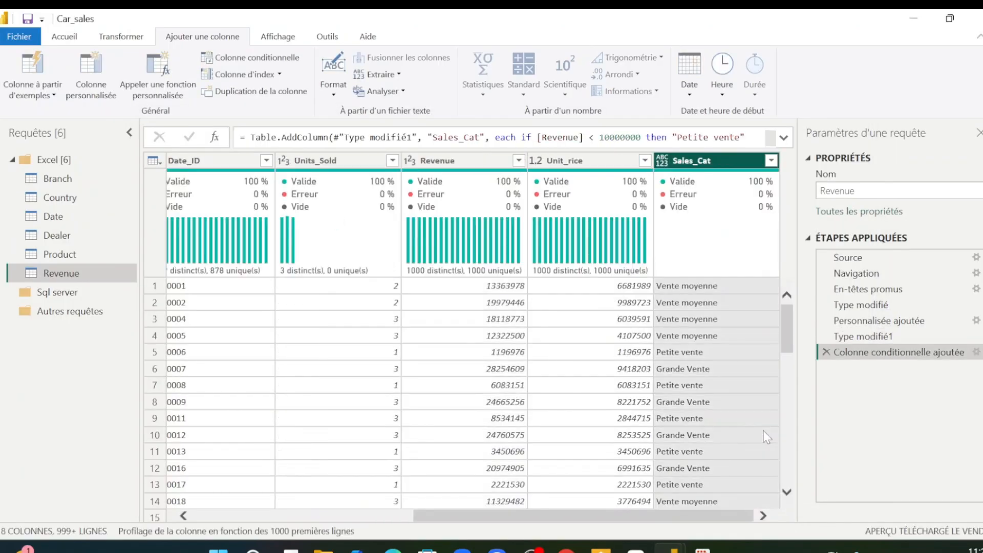
Step: Examine the Date_ID and Branch_ID values in row 3 of the Revenue query
left_click_drag(644, 518, 608, 522)
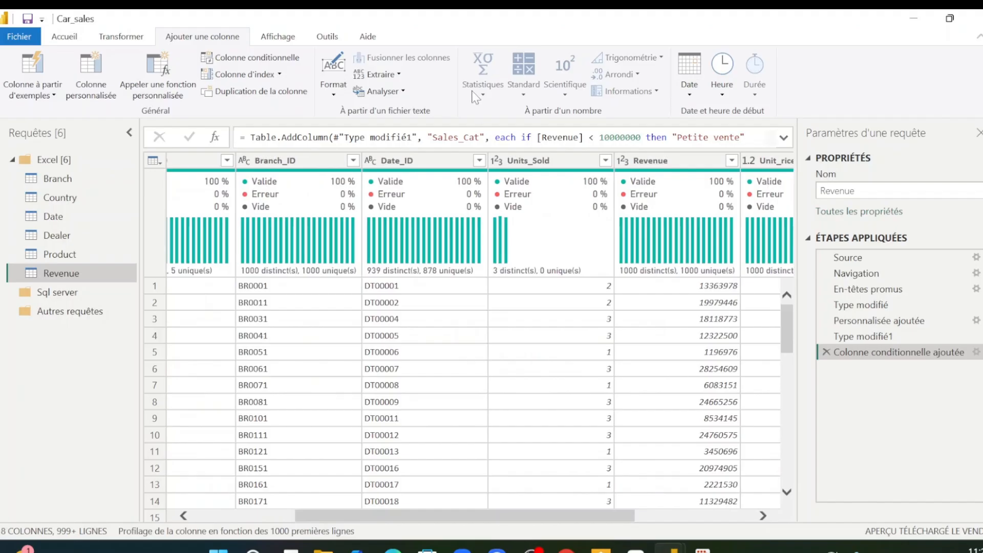
left_click(404, 318)
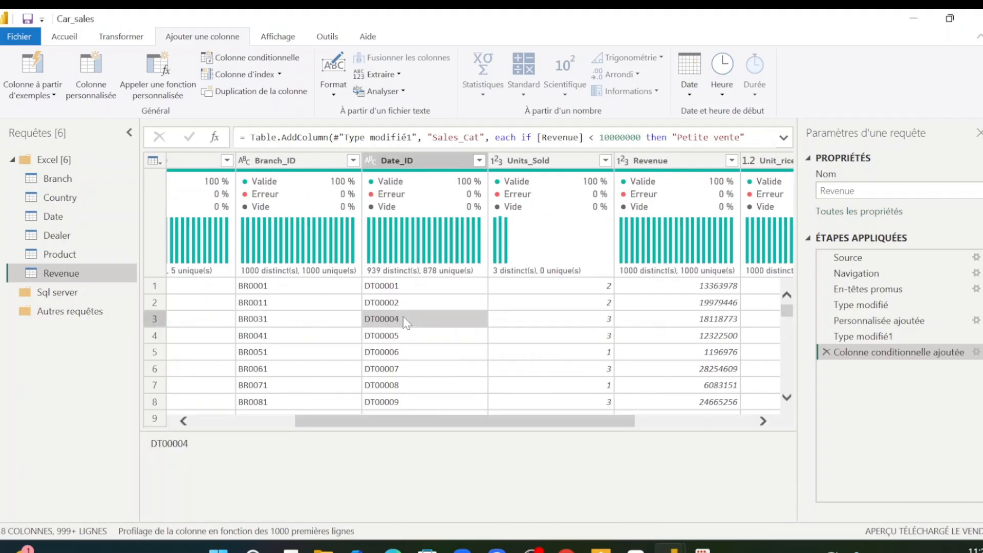
key("Left")
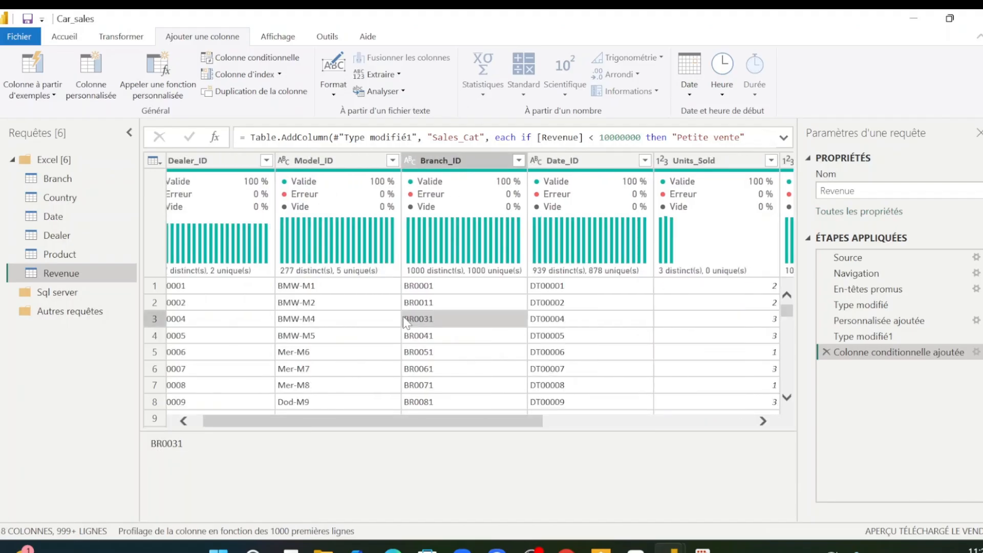
Step: Open the Date query and compare the Date and Date_ID values in row 4
left_click(86, 220)
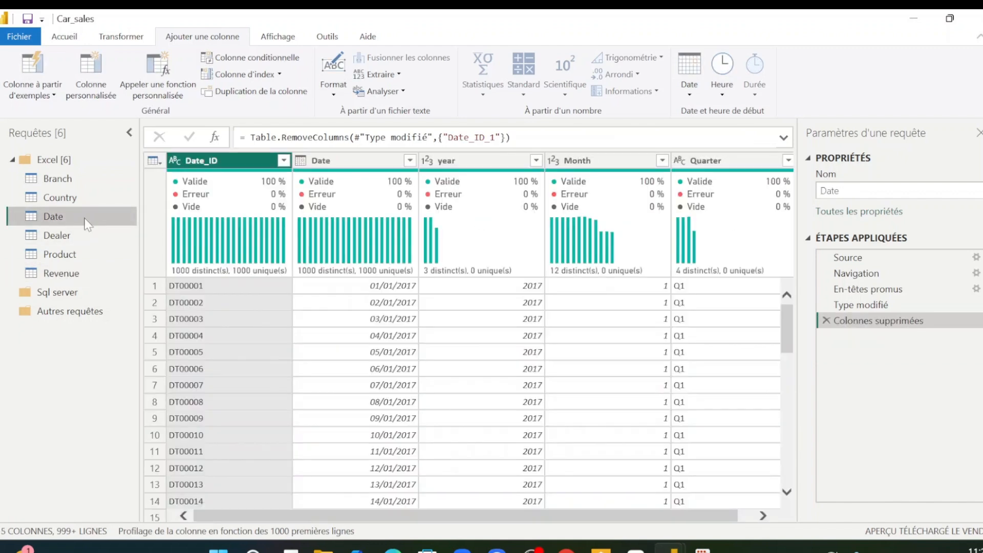
left_click(395, 342)
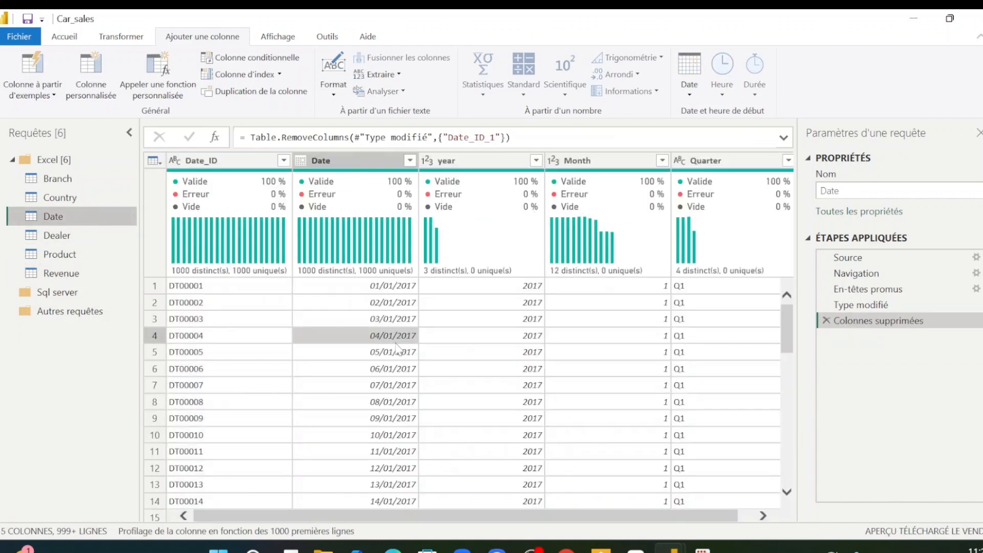
key("Left")
key("Right")
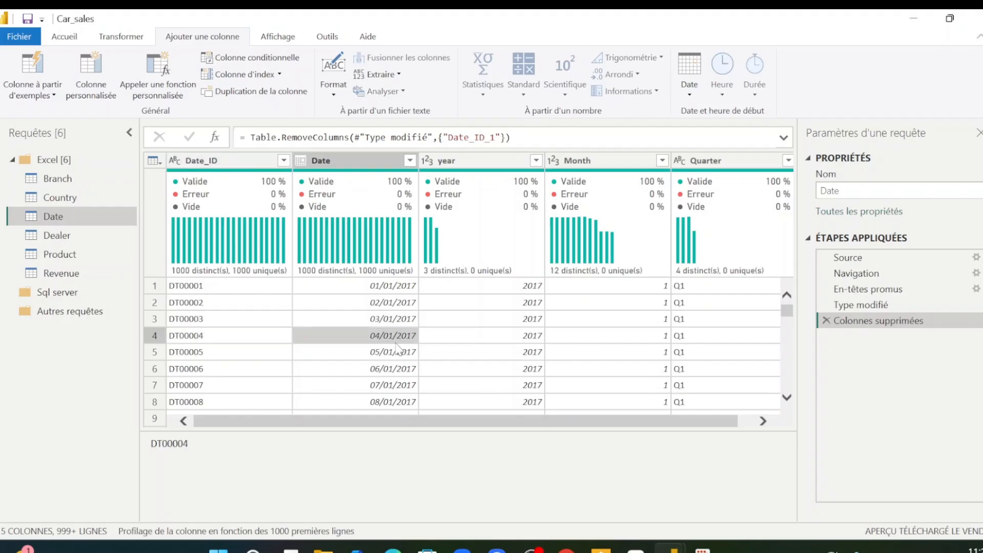
key("Left")
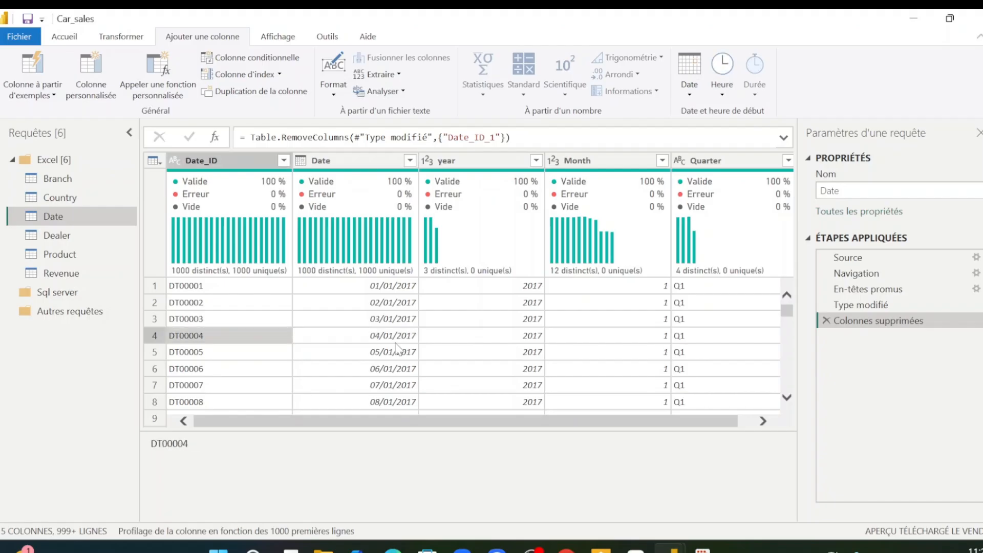
Step: View the options for combining queries and check the Date and Date_ID cells in row 4 again
left_click(64, 36)
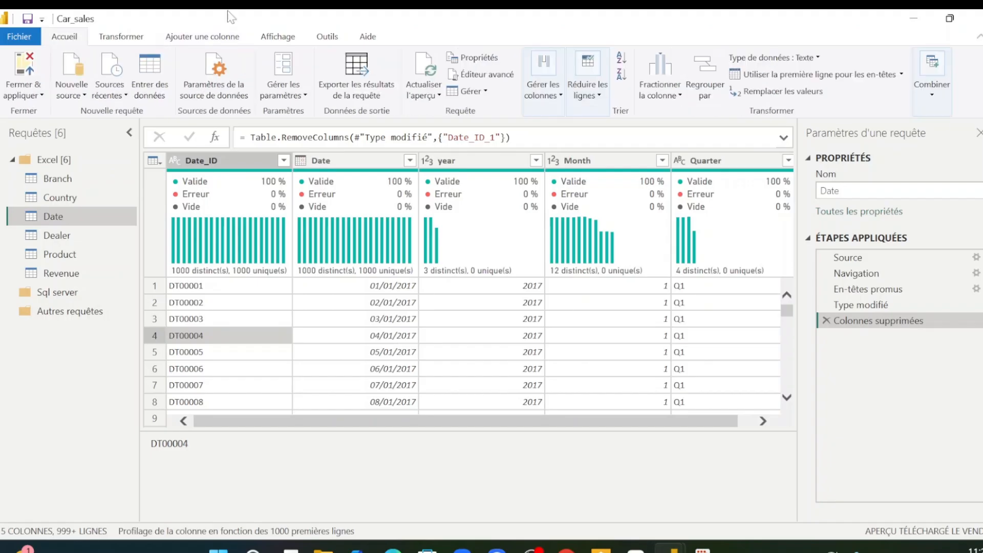
left_click(940, 105)
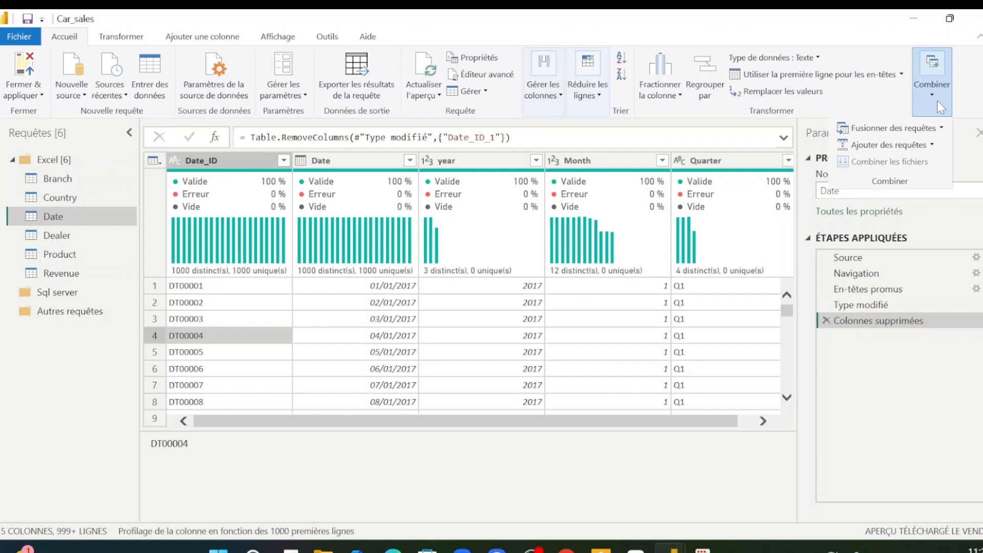
left_click(940, 106)
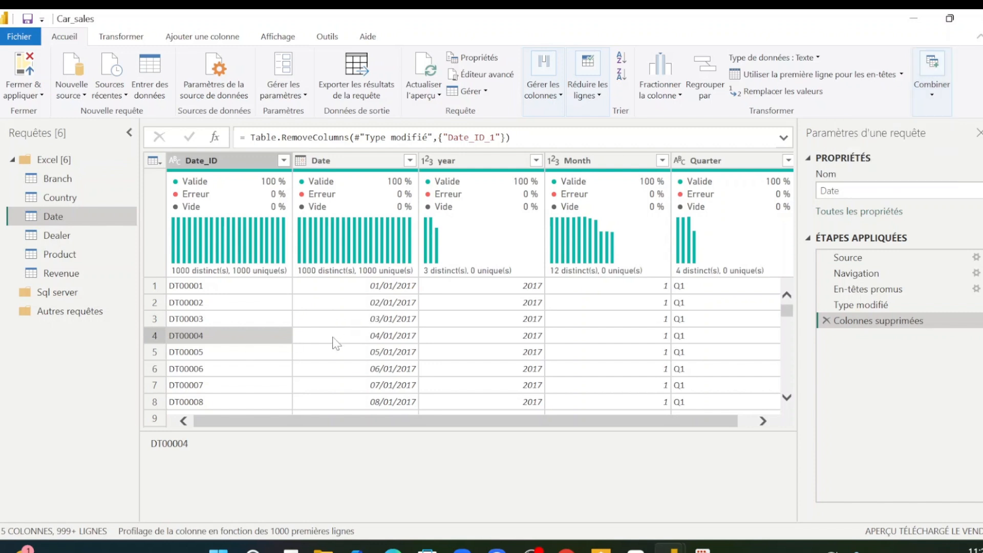
left_click(335, 335)
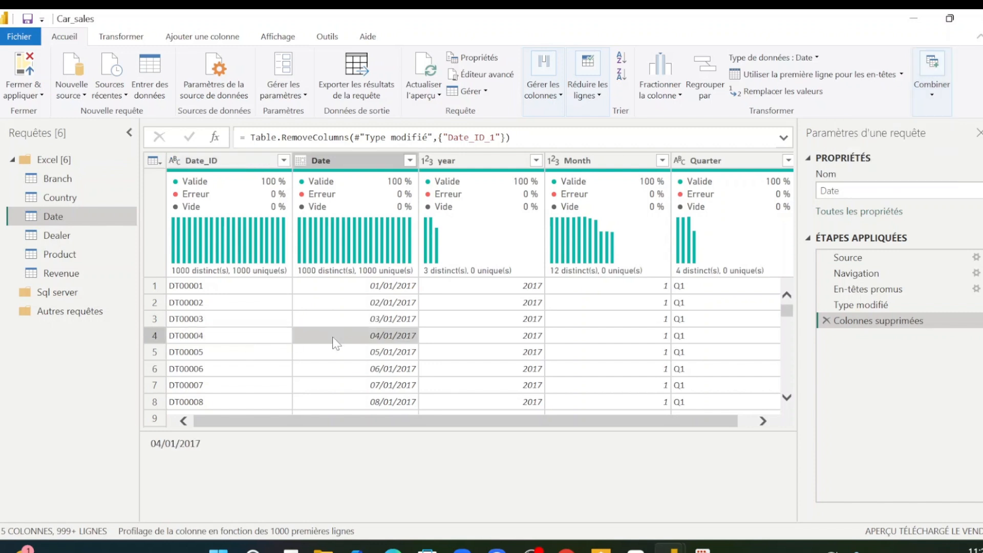
left_click(239, 343)
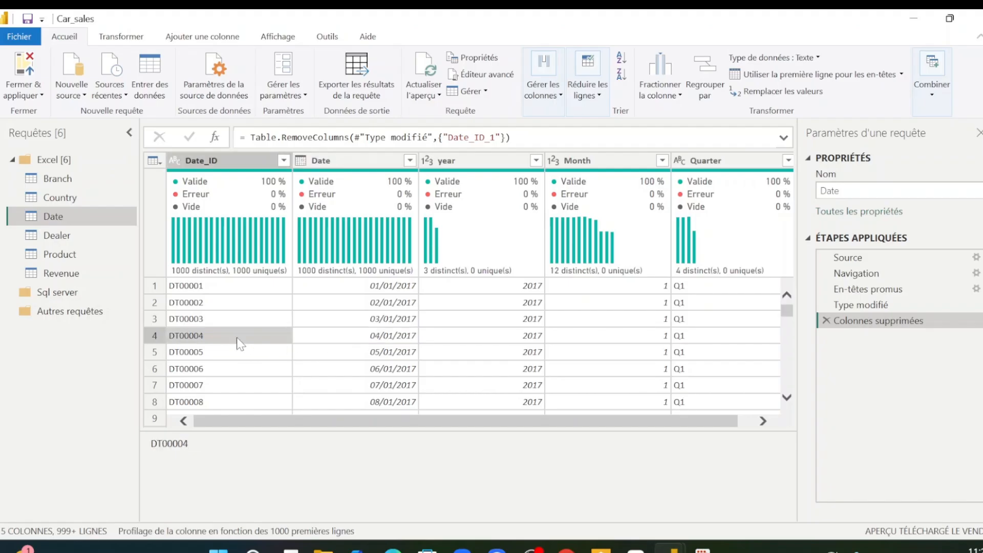
Step: Start a merge in the Revenue query and choose Date as the second table
left_click(71, 272)
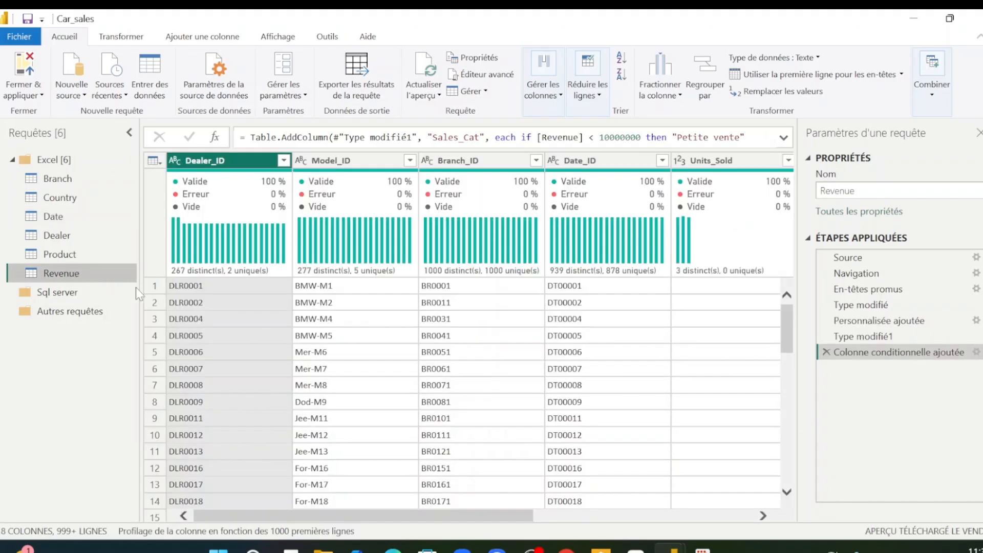
left_click(238, 342)
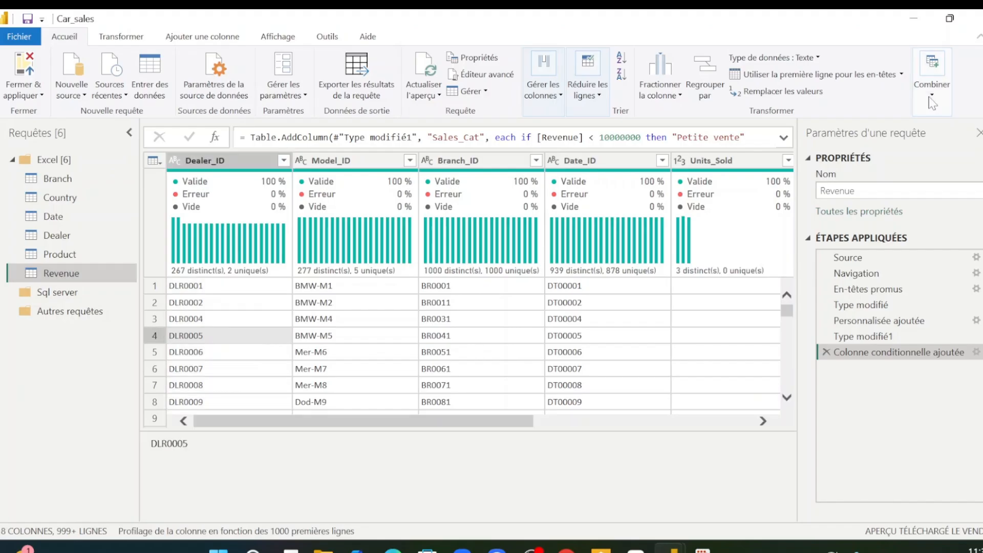
left_click(932, 104)
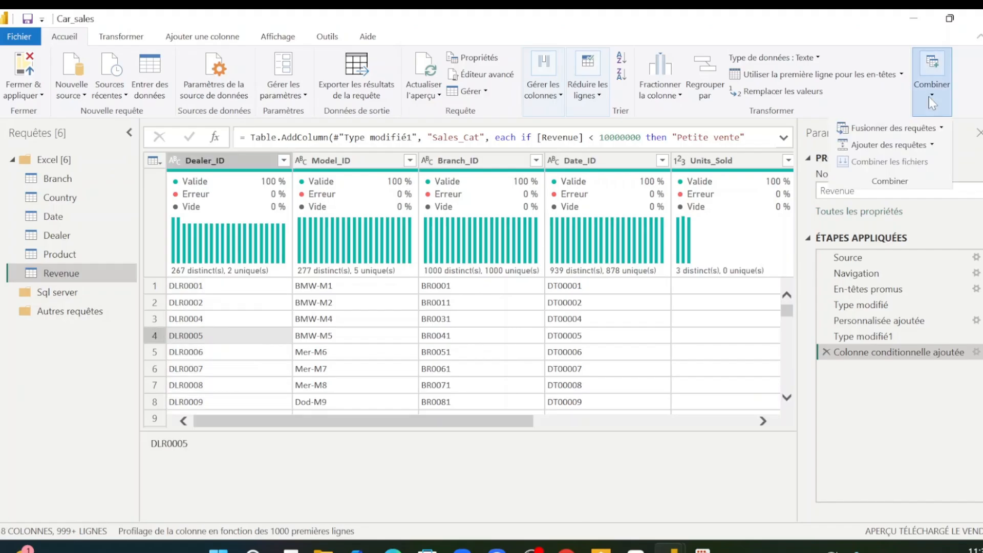
left_click(895, 128)
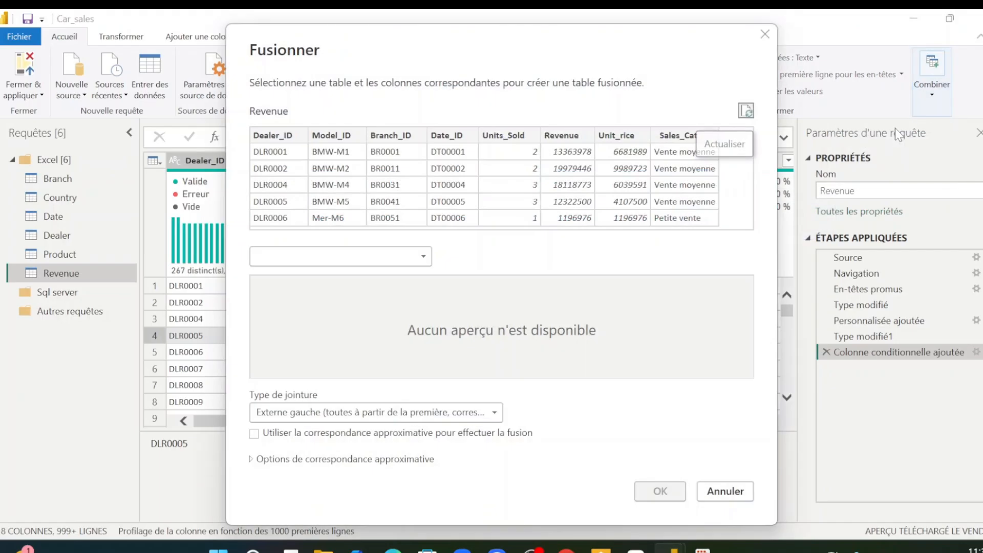
left_click(402, 258)
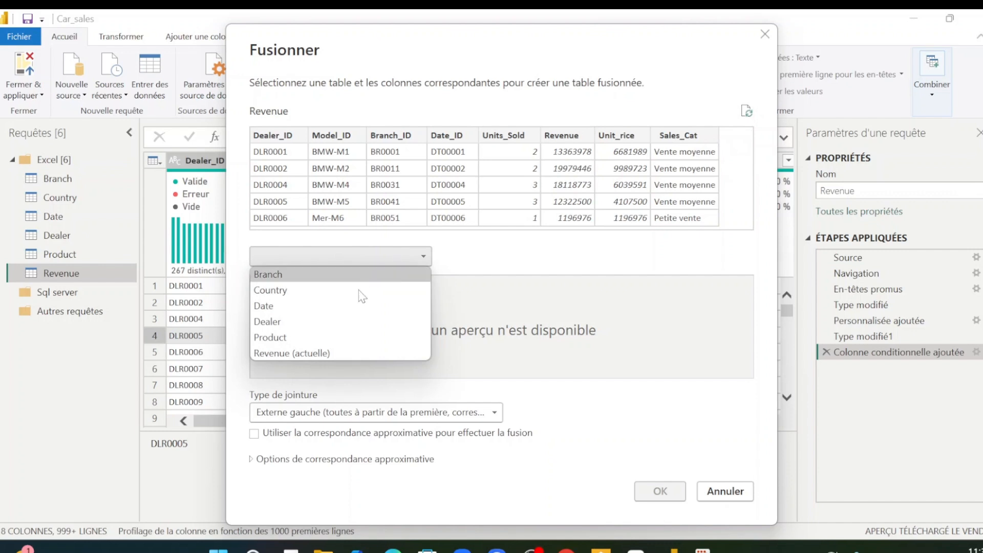
left_click(317, 307)
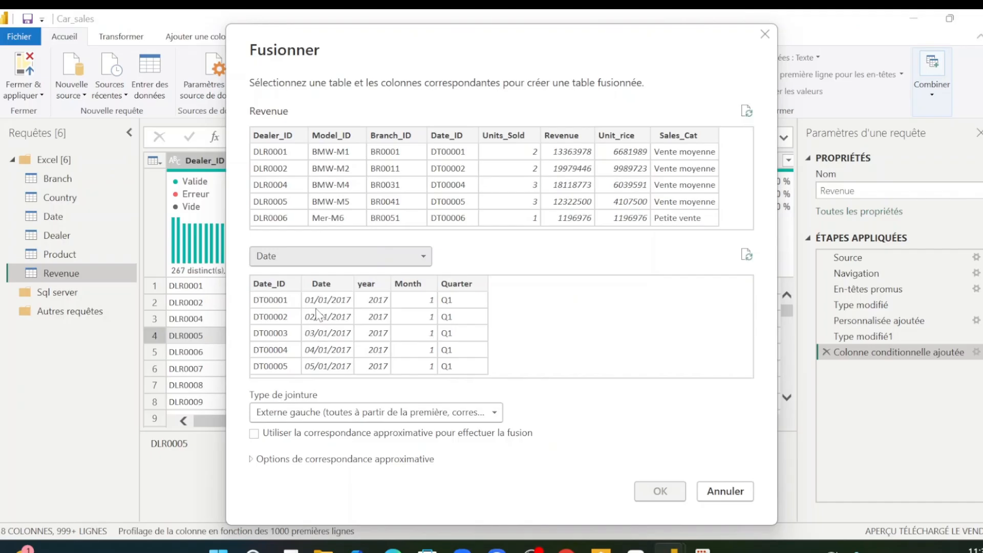
Step: Match Revenue and Date on their Date_ID columns and merge them with a left outer join
left_click(283, 137)
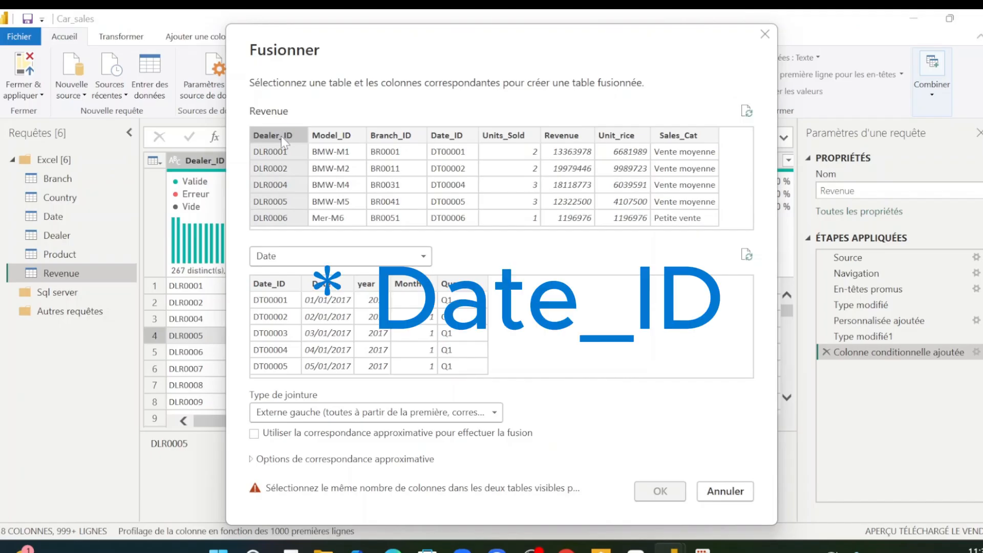
left_click(280, 285)
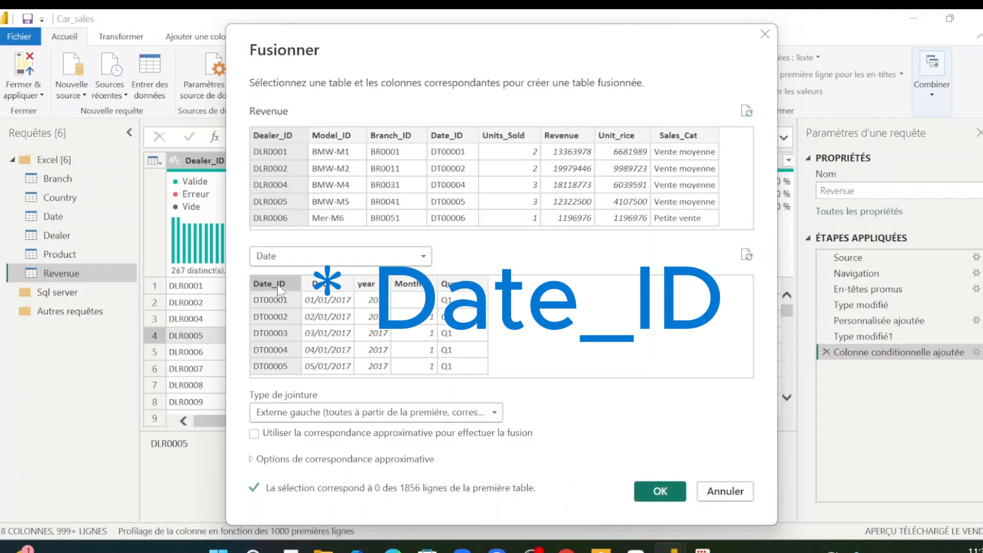
left_click(438, 135)
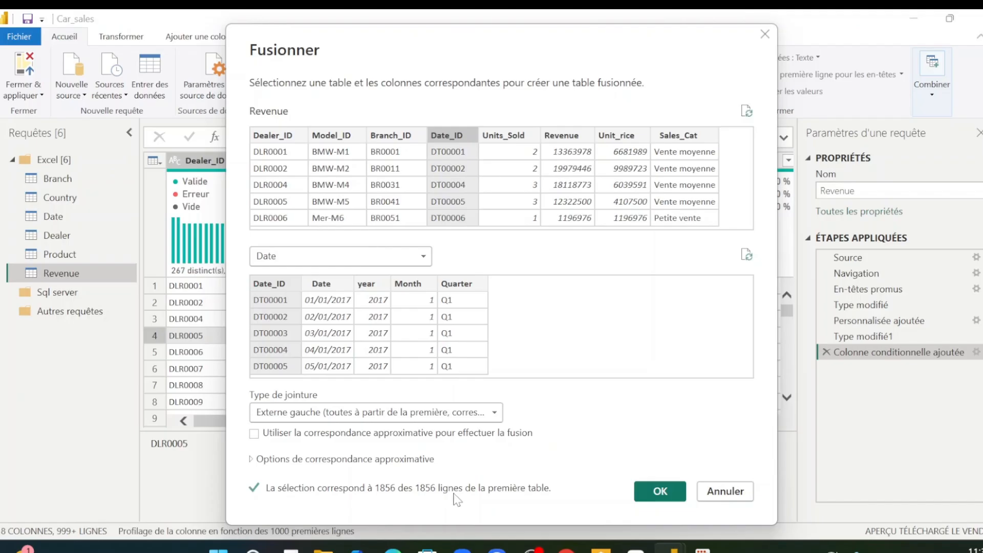
left_click(659, 492)
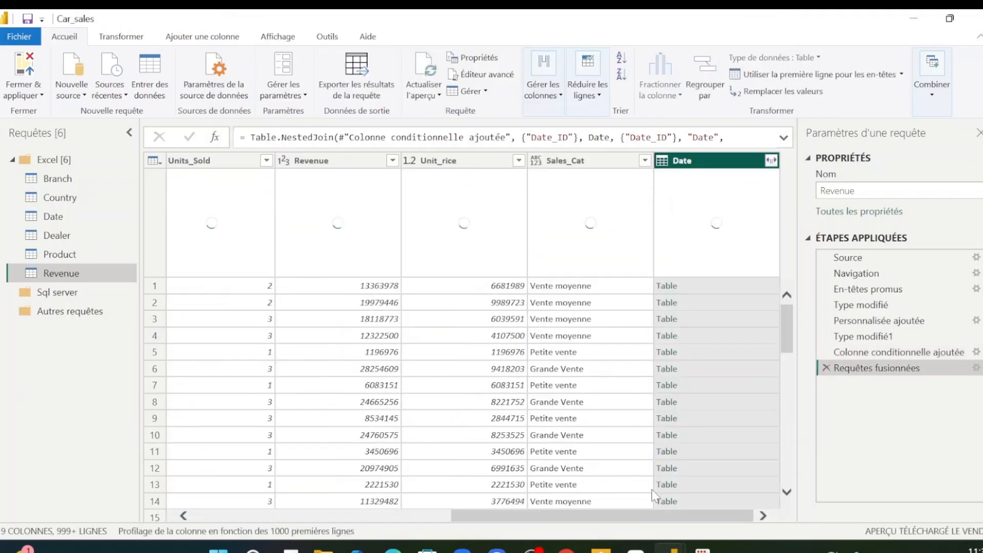
Step: Expand the merged Date column to only its Date field, keeping the original column name as prefix
left_click(771, 162)
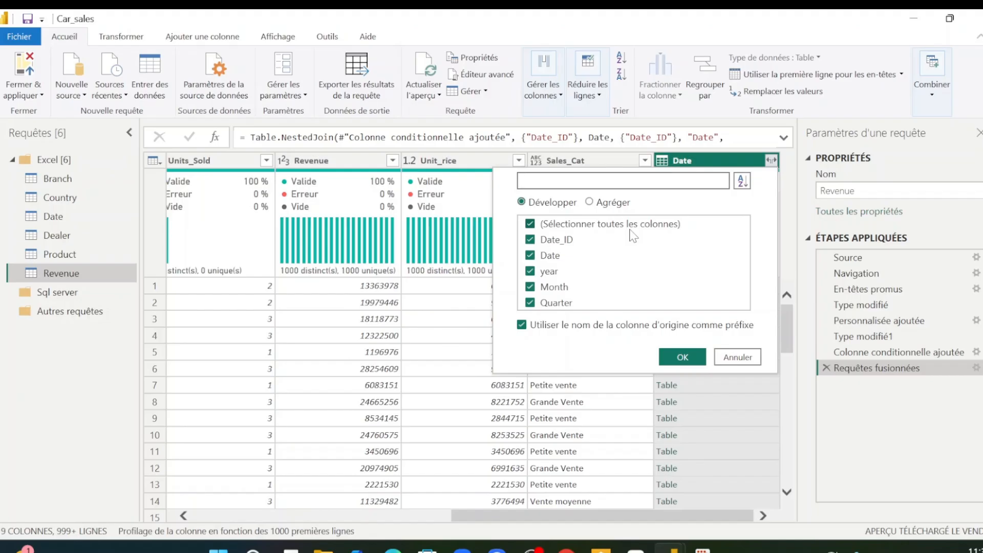
left_click(597, 225)
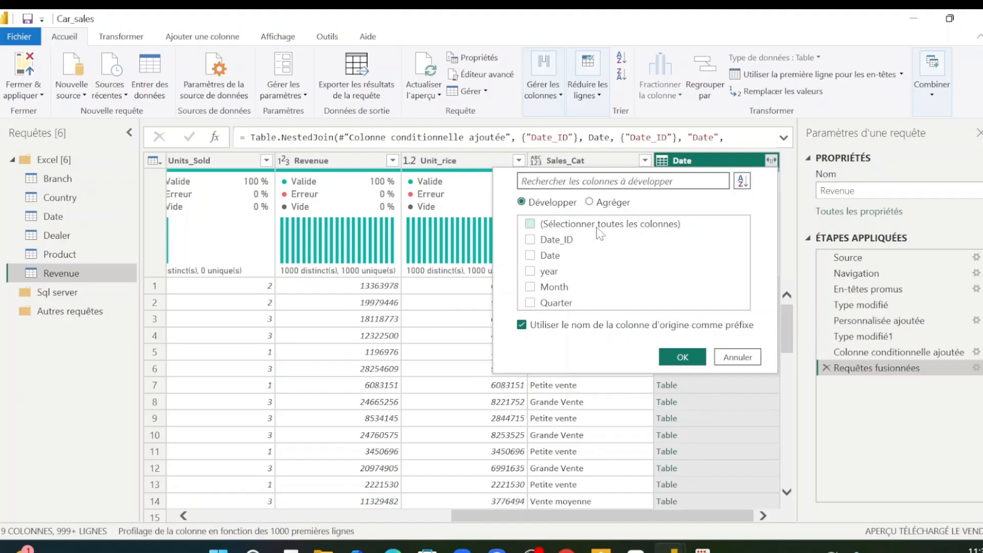
left_click(534, 258)
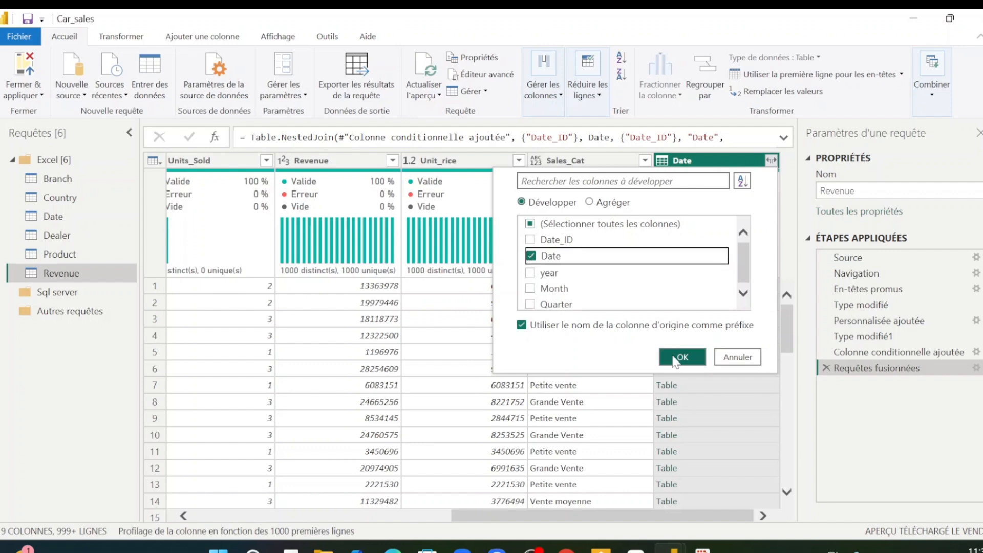
left_click(673, 357)
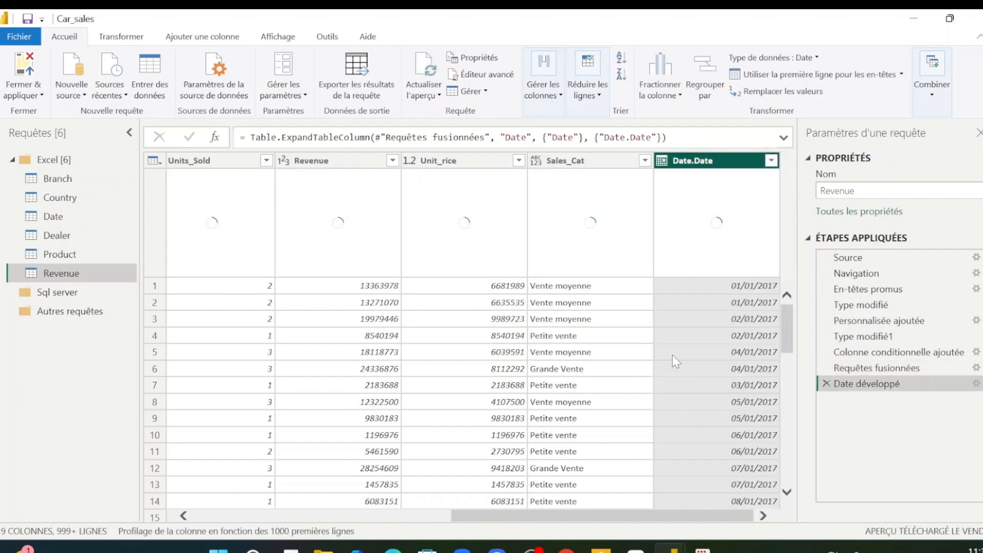
Step: Remove the Date_ID column from the Revenue query
double_click(710, 162)
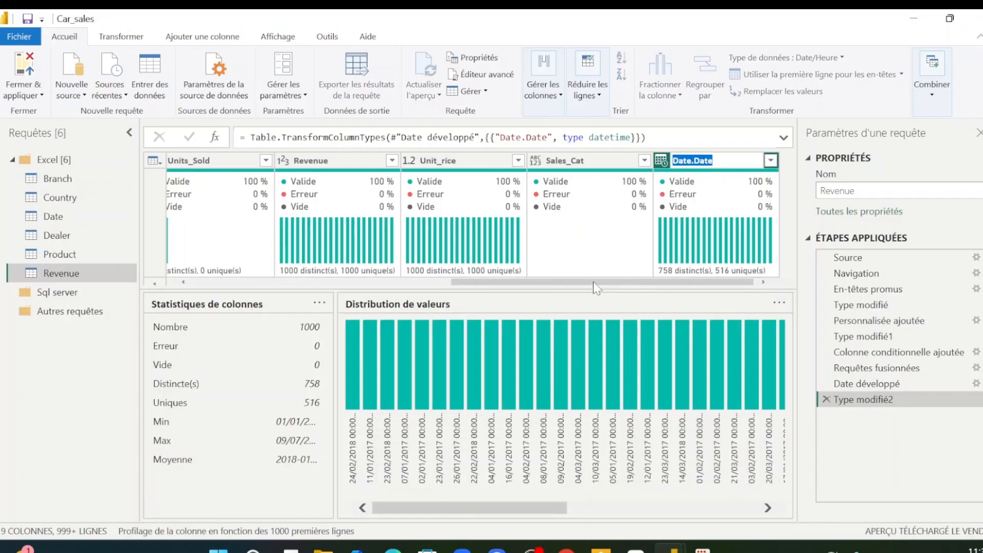
left_click_drag(589, 283, 485, 290)
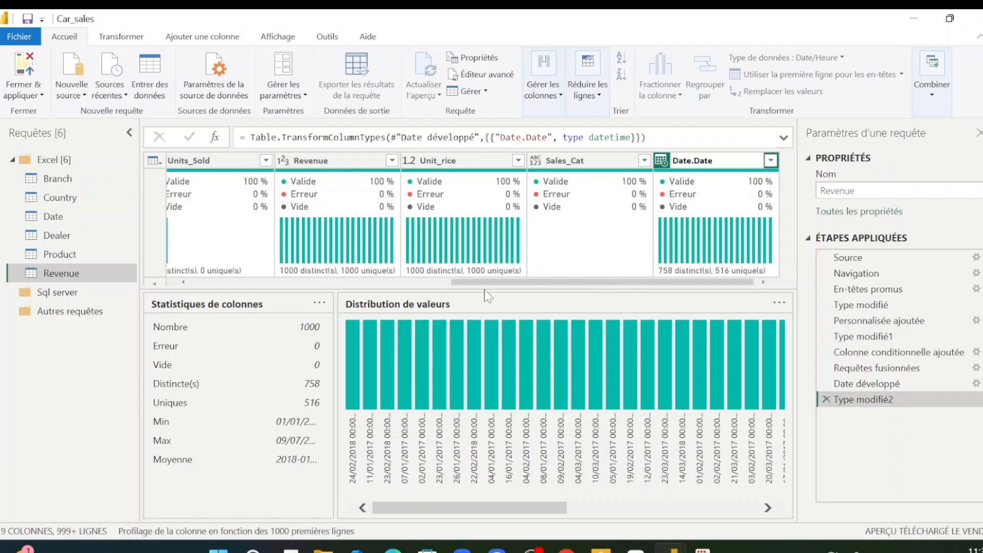
left_click(595, 282)
left_click_drag(595, 282, 396, 285)
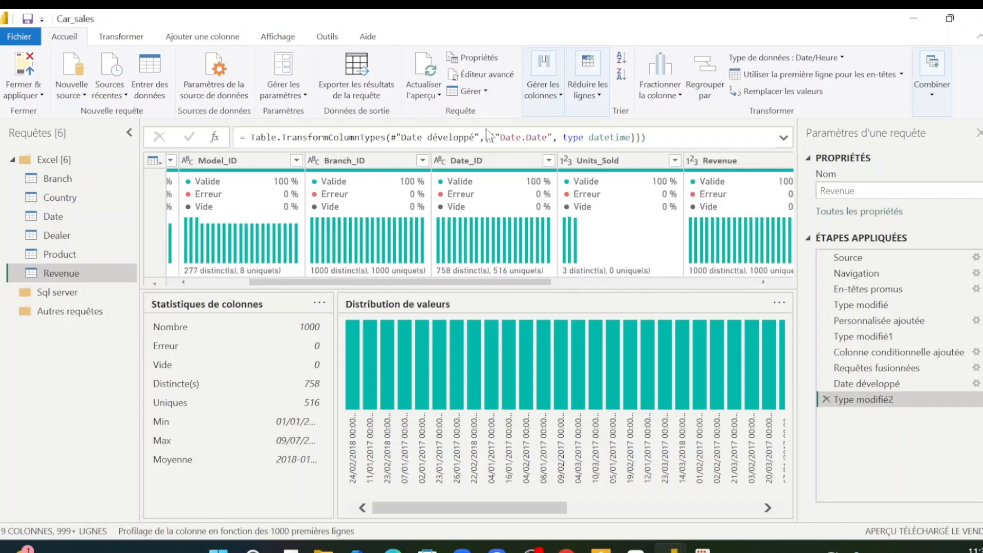
left_click(482, 169)
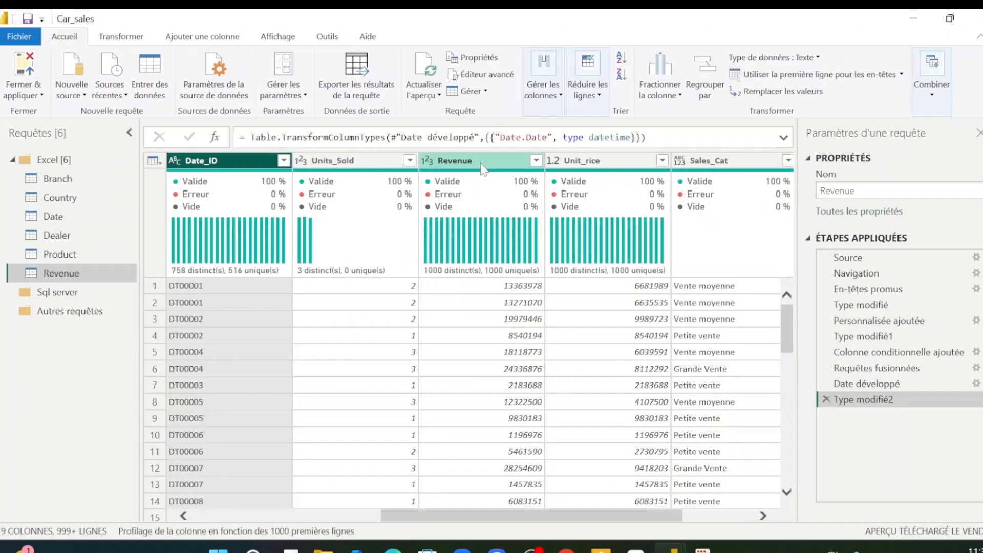
right_click(249, 160)
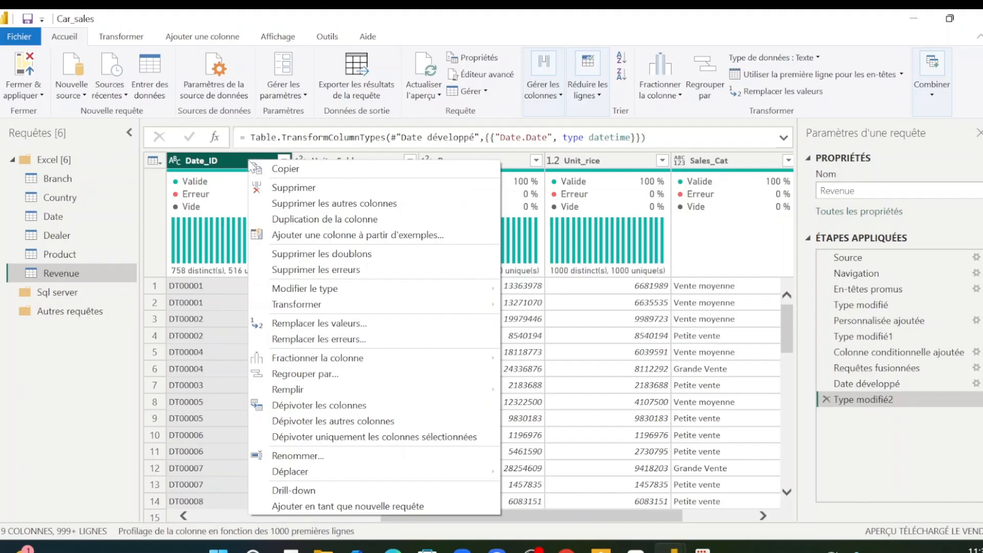
left_click(293, 189)
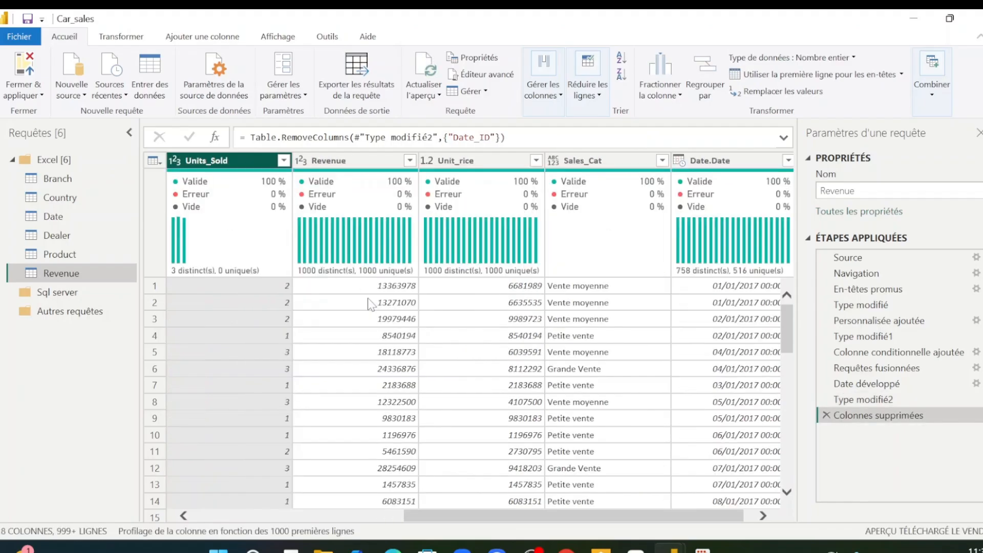
Step: Delete the applied steps Type modifié1 and Type modifié2 from the Revenue query
left_click_drag(573, 521, 645, 525)
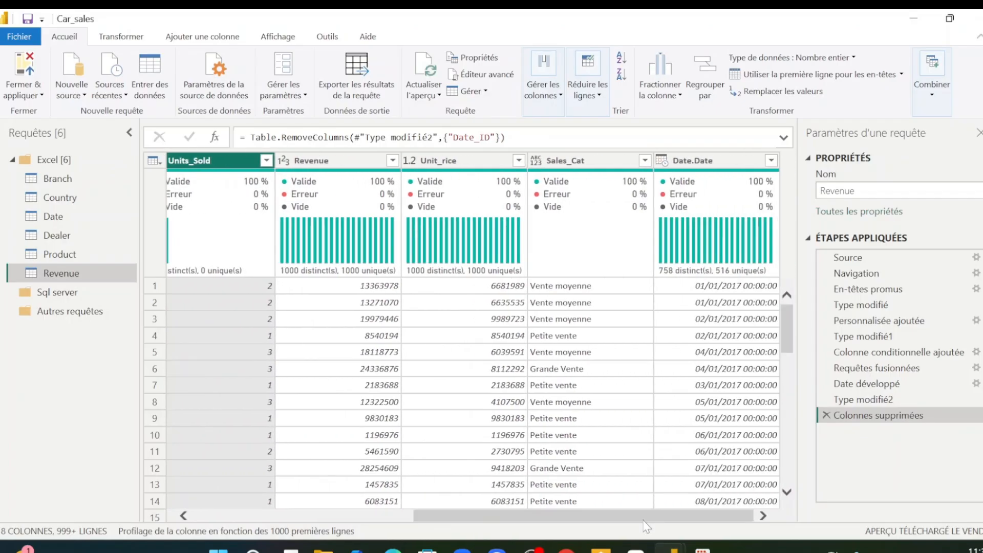
left_click(839, 332)
left_click(875, 401)
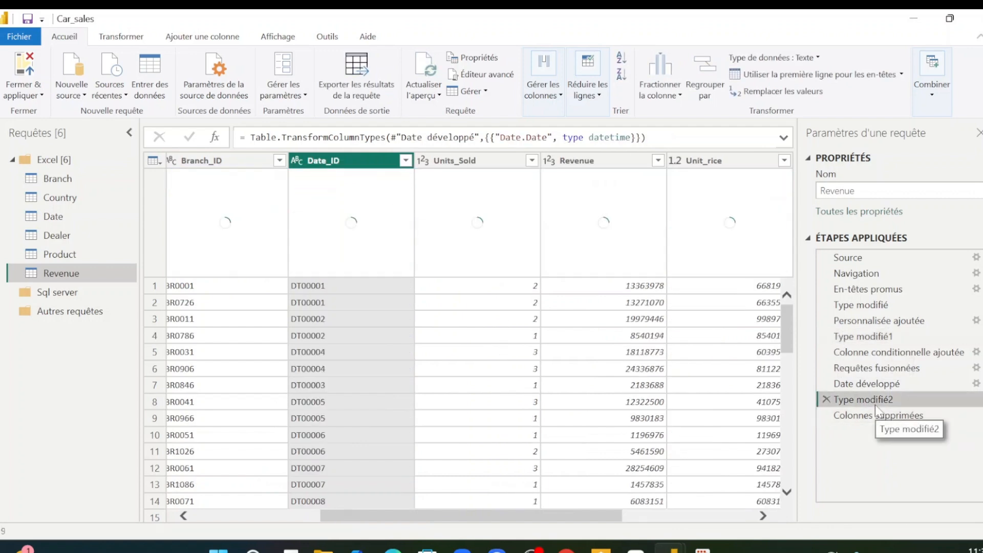
left_click(848, 340)
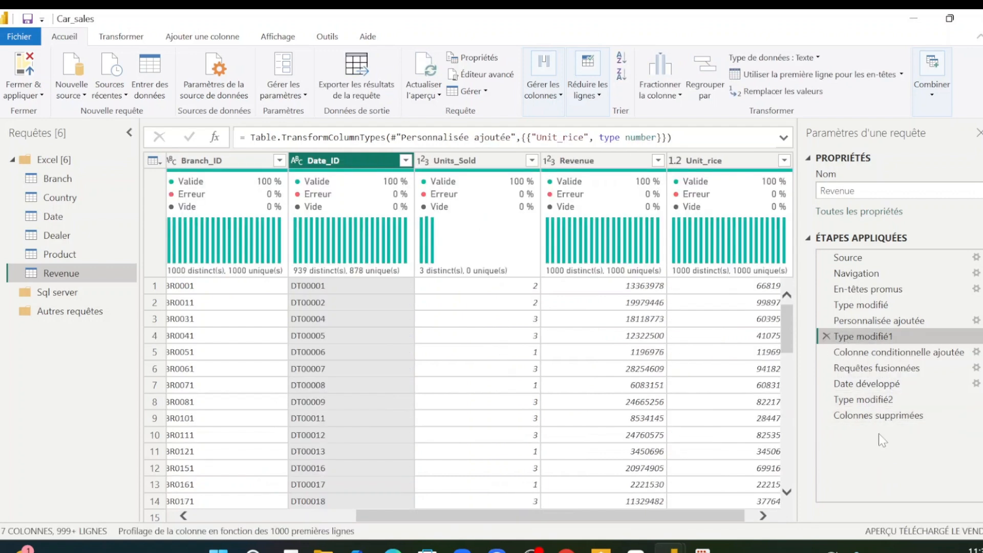
left_click(825, 336)
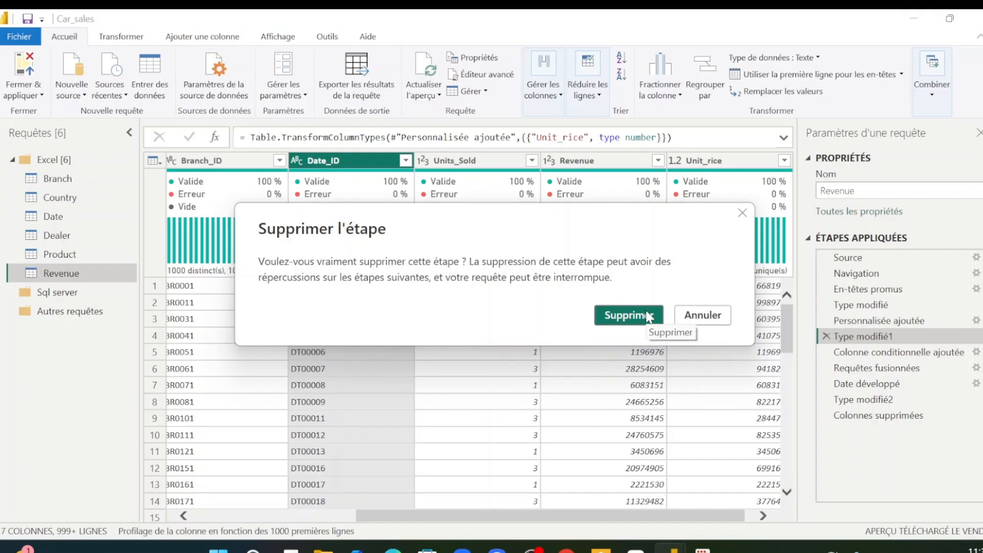
left_click(648, 316)
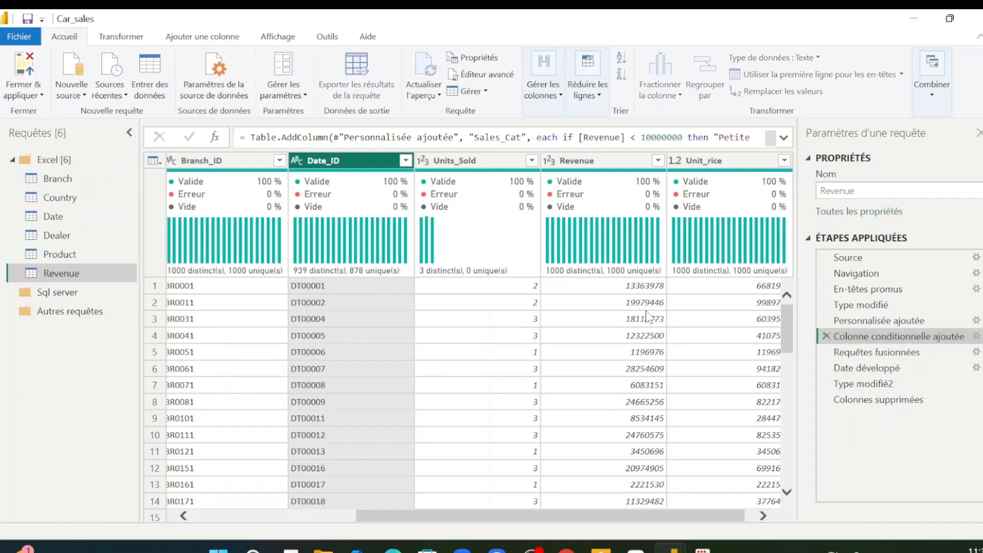
left_click(825, 384)
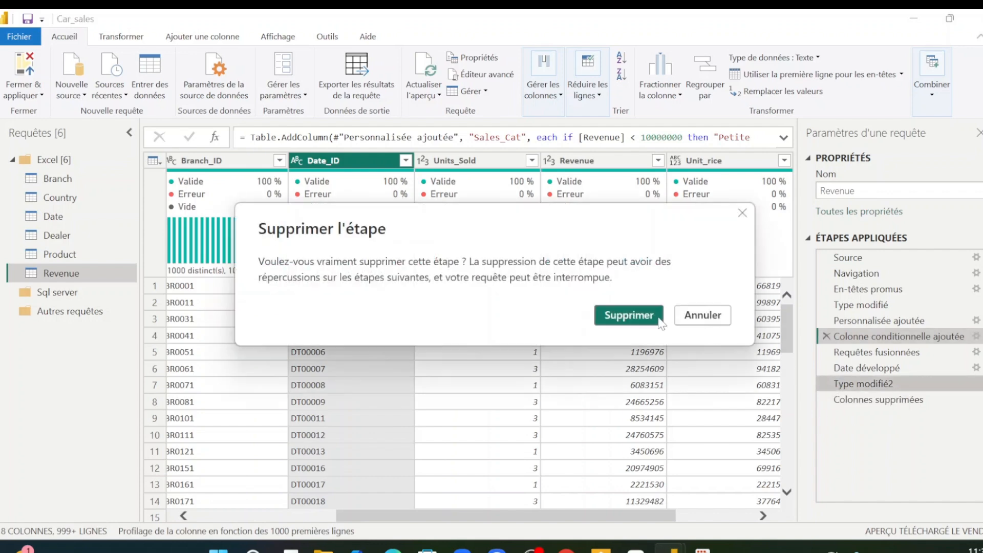
left_click(629, 315)
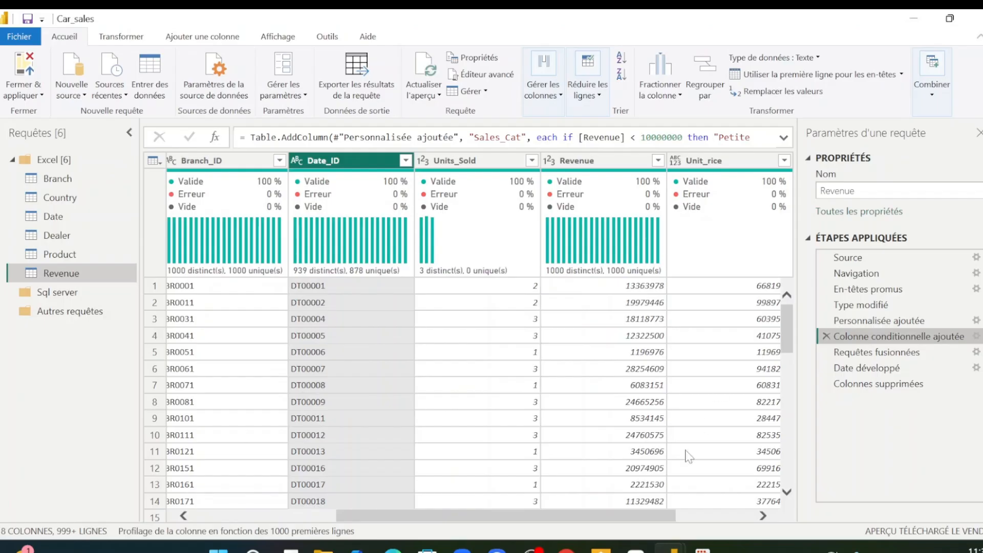
Step: Return to the Colonnes supprimées step and check the Revenue columns and the data type options of Date.Date
left_click_drag(576, 516, 731, 526)
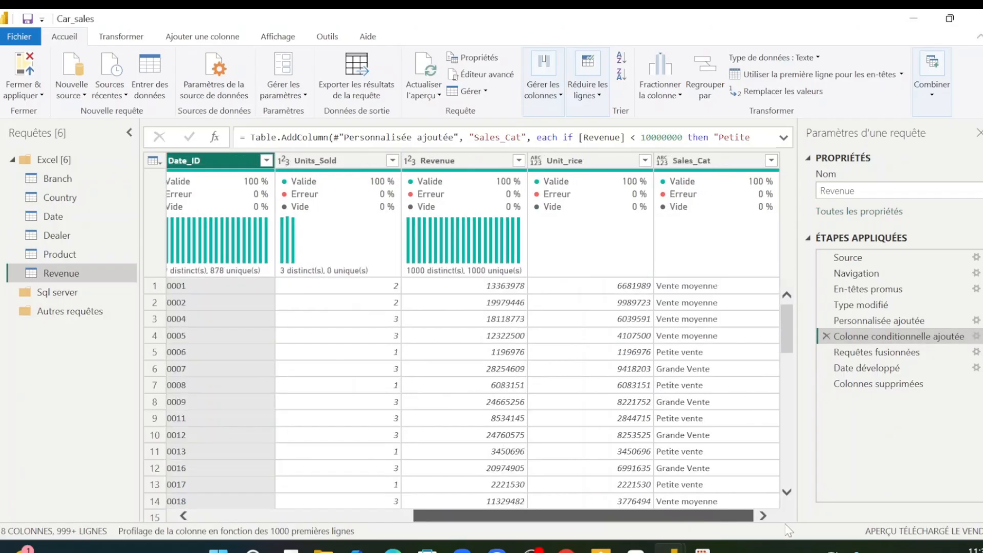
left_click(876, 352)
left_click(863, 385)
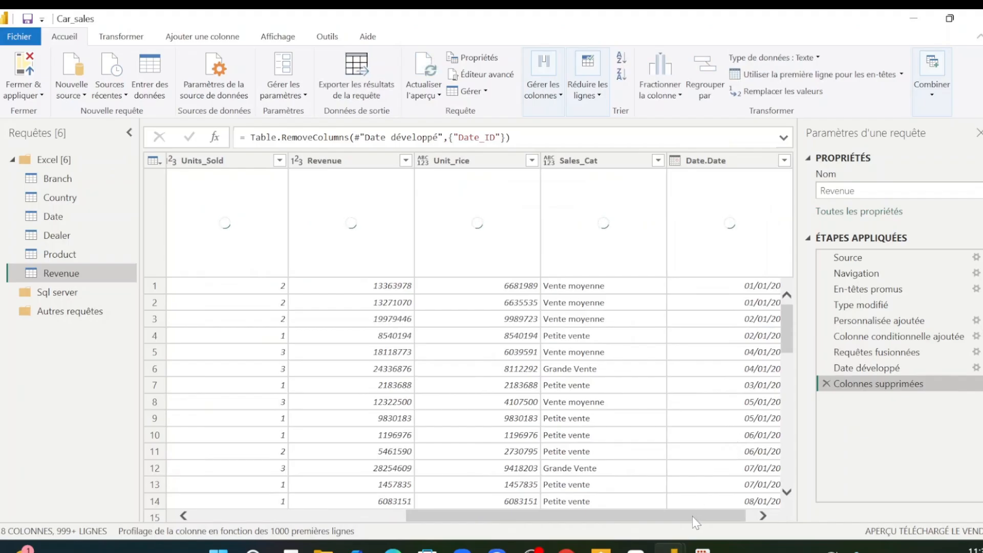
scroll(545, 501, "left", 5)
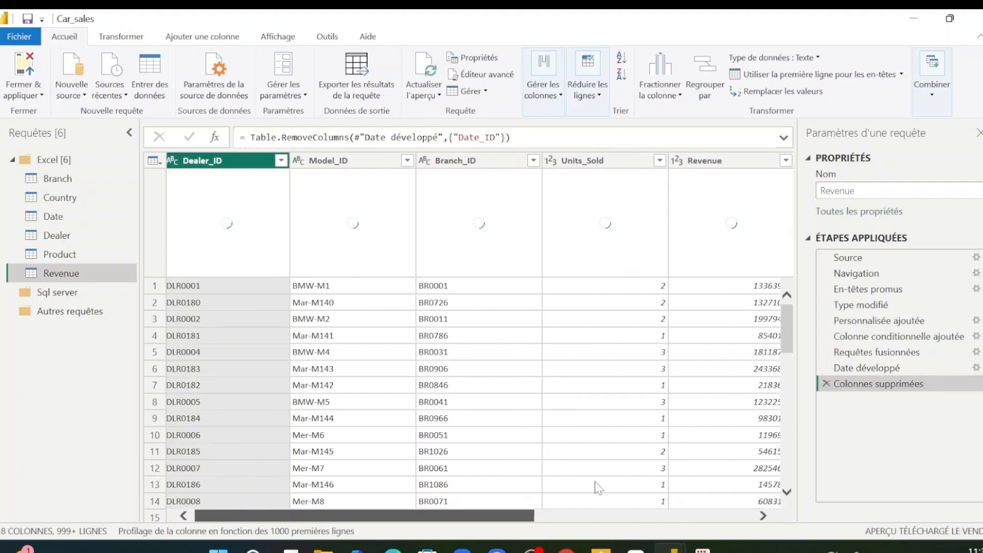
scroll(594, 487, "right", 5)
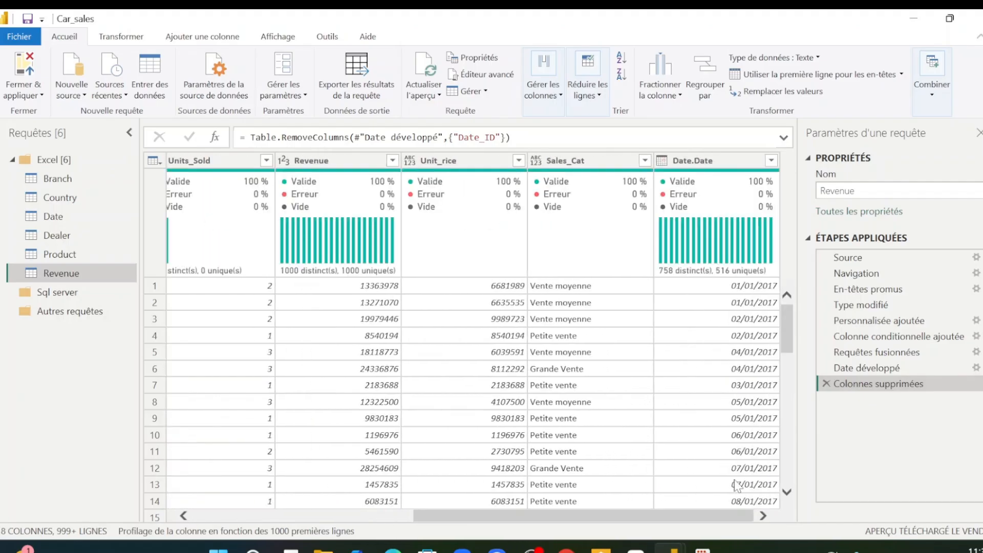
left_click(662, 161)
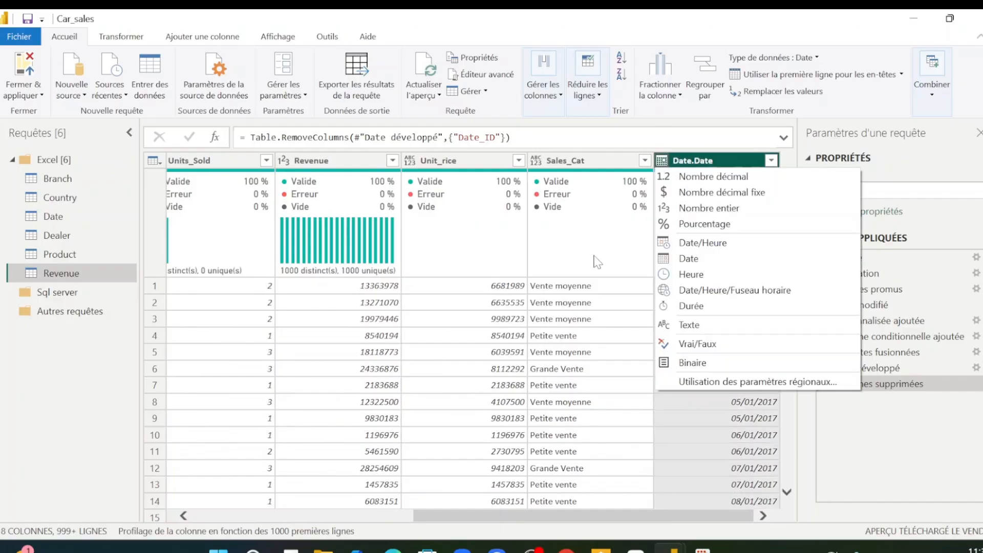
left_click(596, 260)
Step: Rename the Date.Date column as Date
double_click(687, 165)
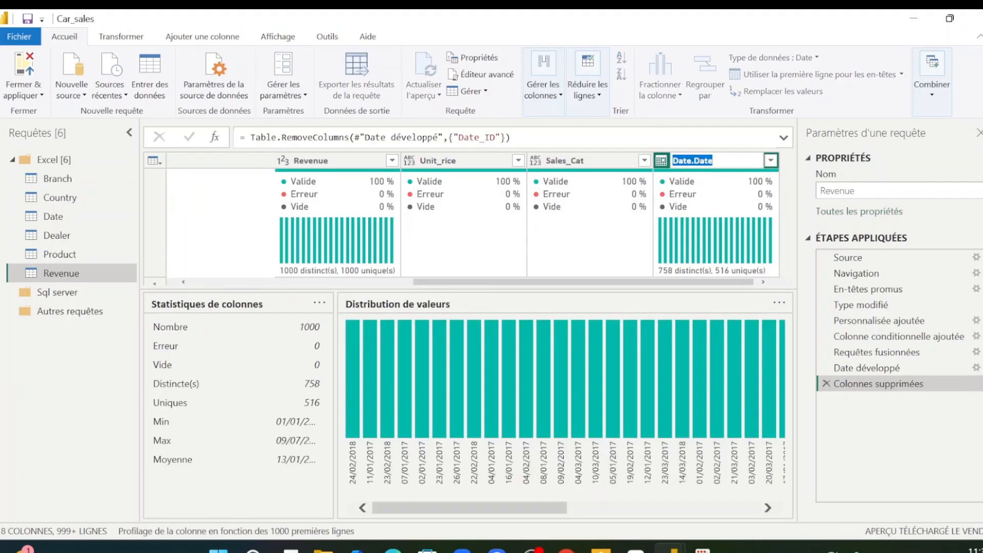
key("End")
key("BackSpace")
key("BackSpace")
key("BackSpace")
key("BackSpace")
key("BackSpace")
key("Return")
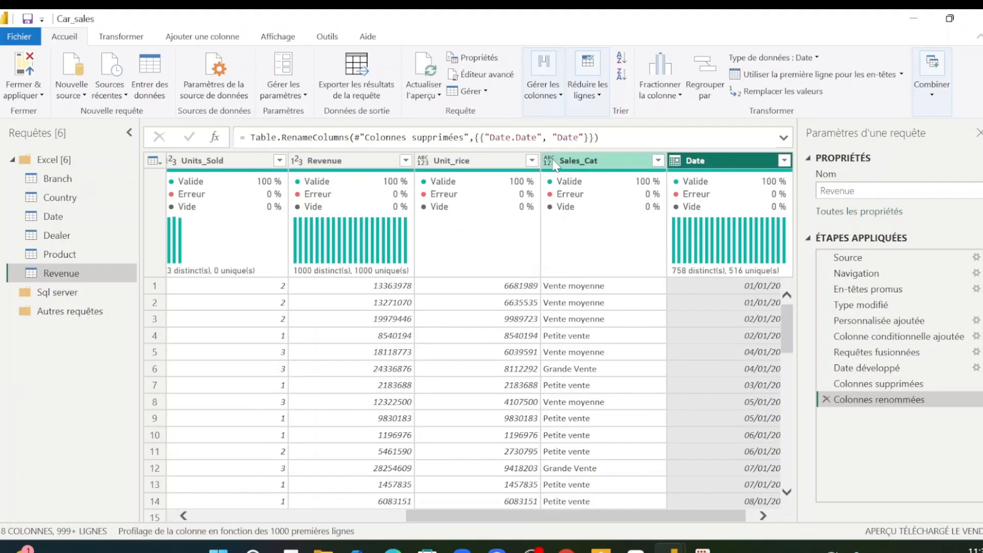
Step: Set the Revenue query's Sales_Cat column to the Texte type and the Unit_rice column to Nombre décimal
left_click(549, 162)
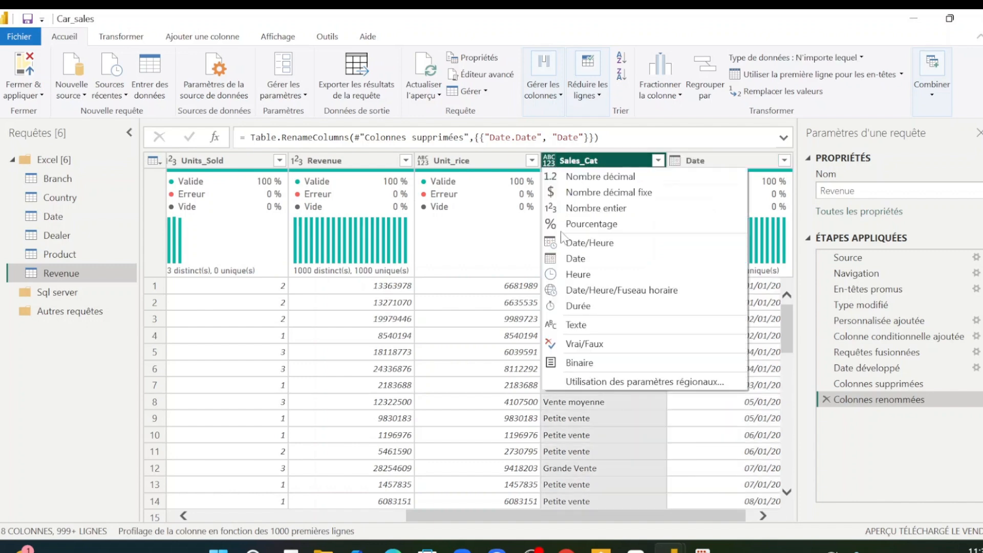
left_click(581, 326)
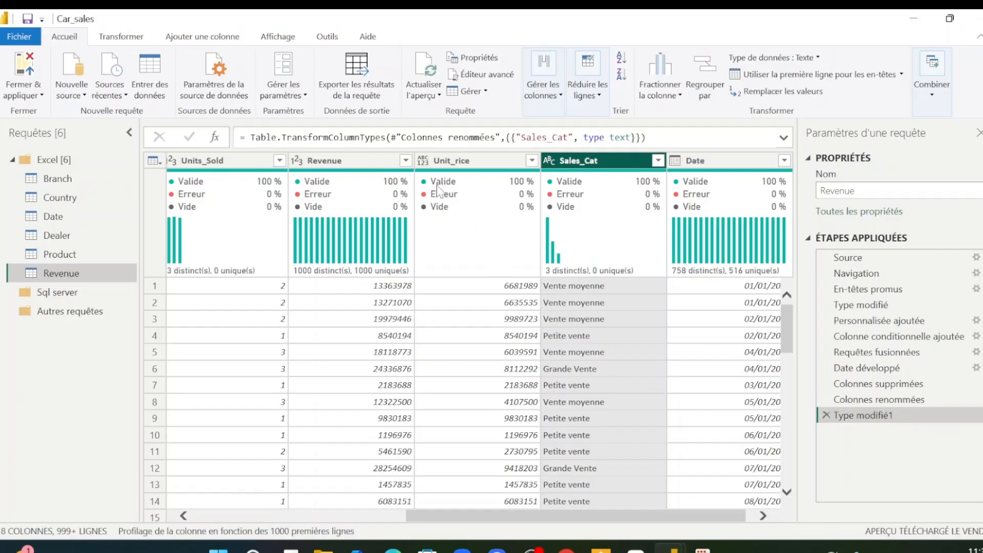
left_click(430, 161)
left_click(423, 162)
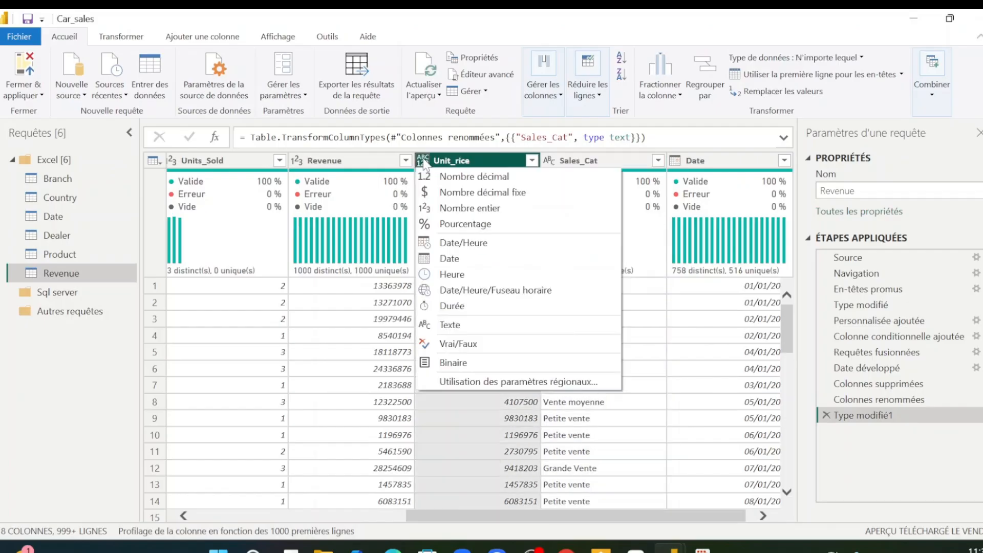
left_click(439, 177)
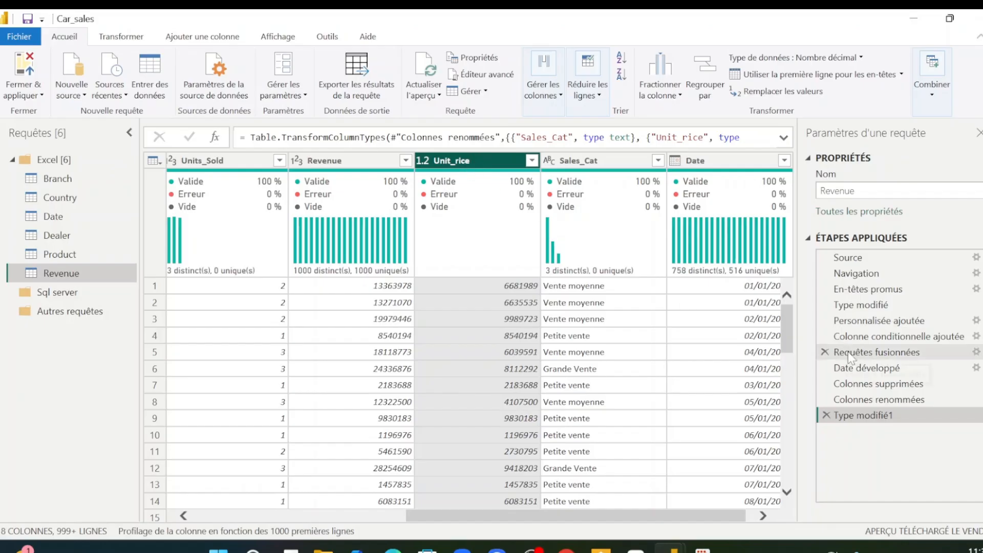
Step: Correct the added column's name to Unit_price in the formula of the Personnalisée ajoutée step
left_click(881, 322)
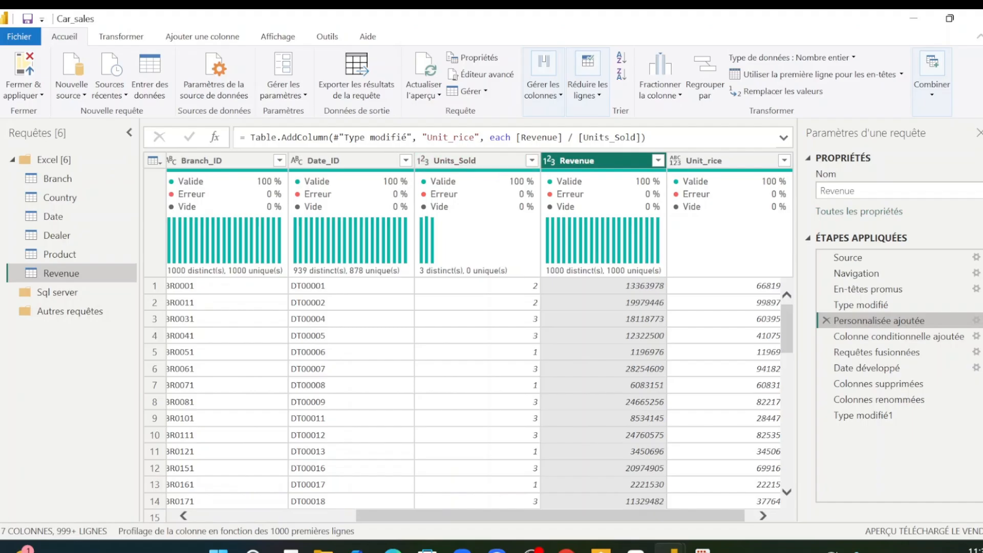
left_click(457, 137)
key("Left")
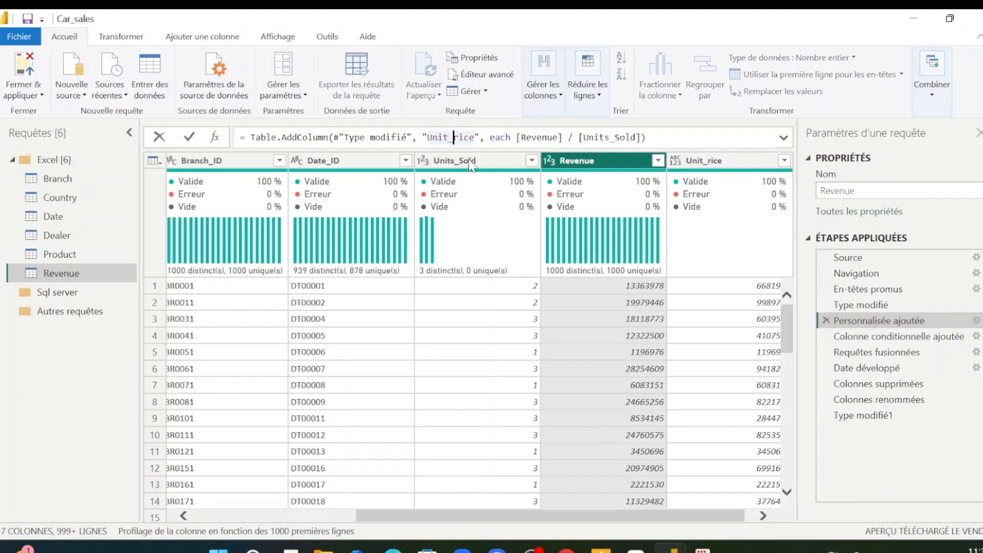
type("p")
key("Return")
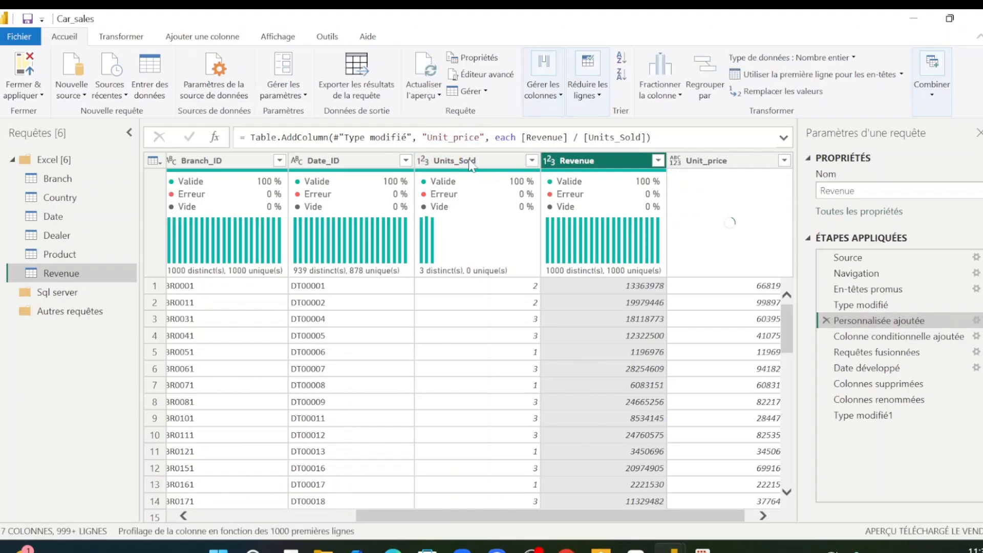
Step: Correct the column reference to Unit_price in the formula of the Type modifié1 step
left_click(875, 416)
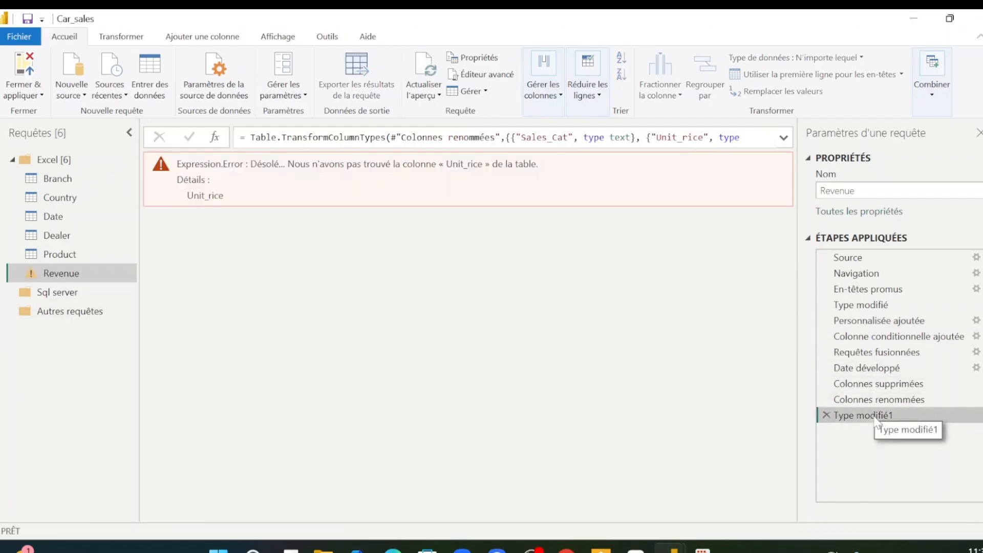
left_click(682, 138)
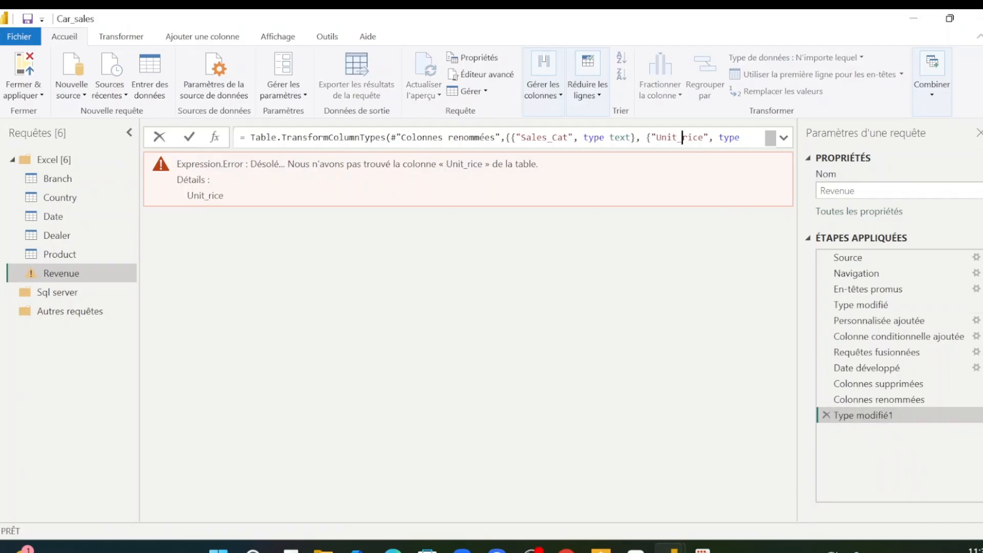
type("p")
key("Return")
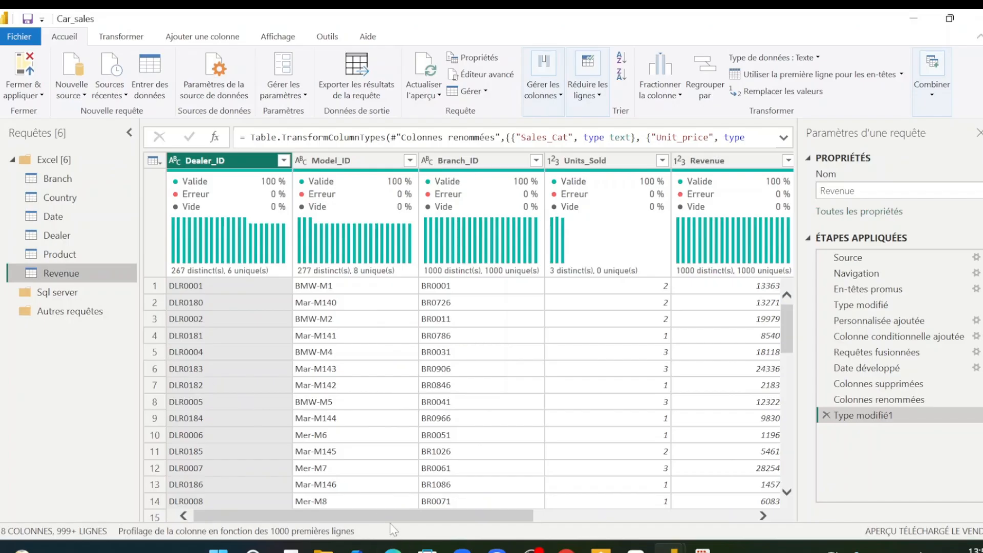
Step: Select the Date column in the Revenue query and turn off the column profile display
left_click_drag(389, 518, 683, 515)
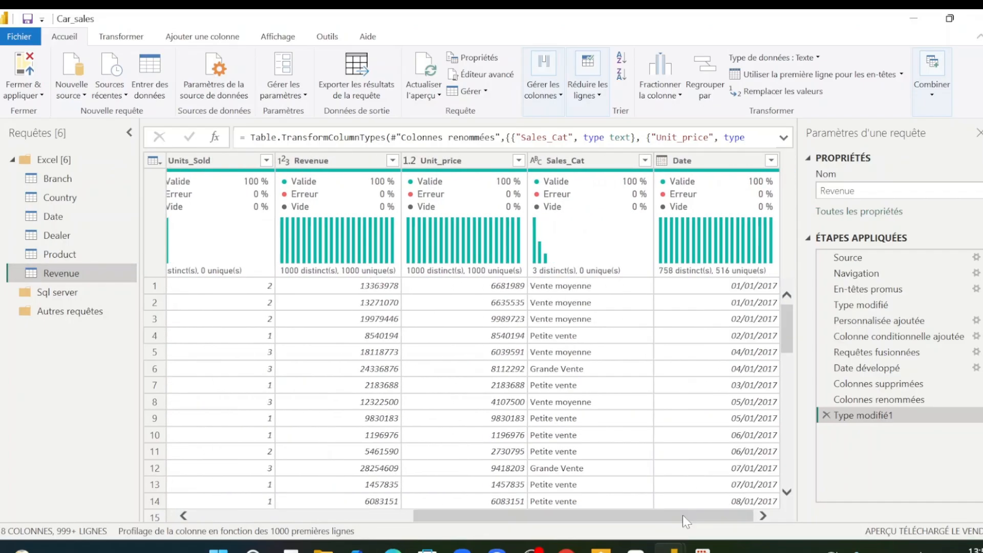
left_click(691, 160)
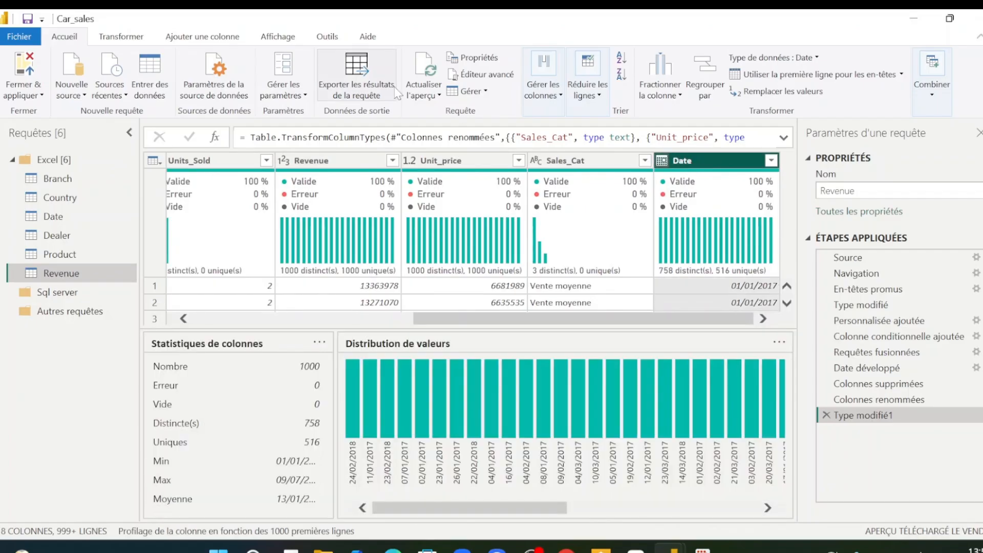
left_click(277, 37)
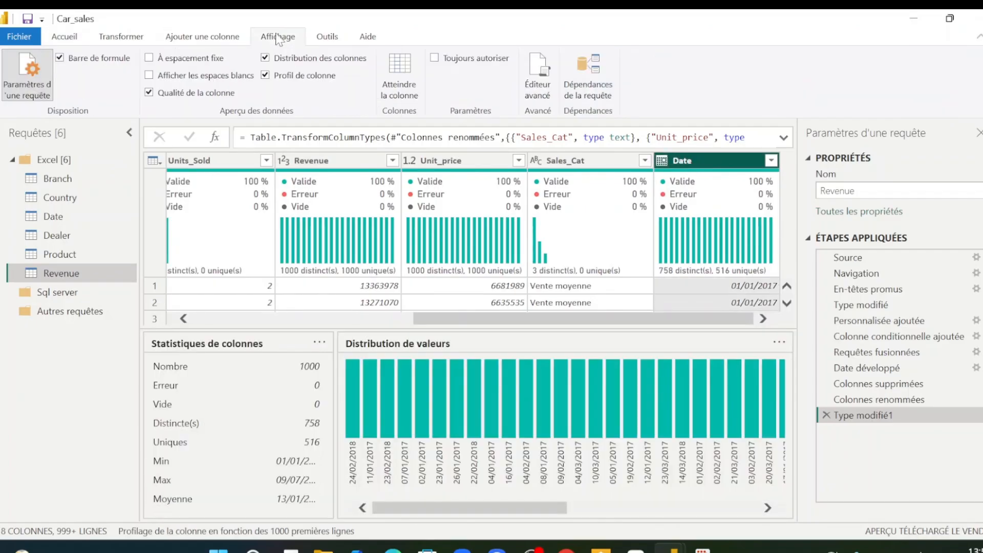
left_click(302, 76)
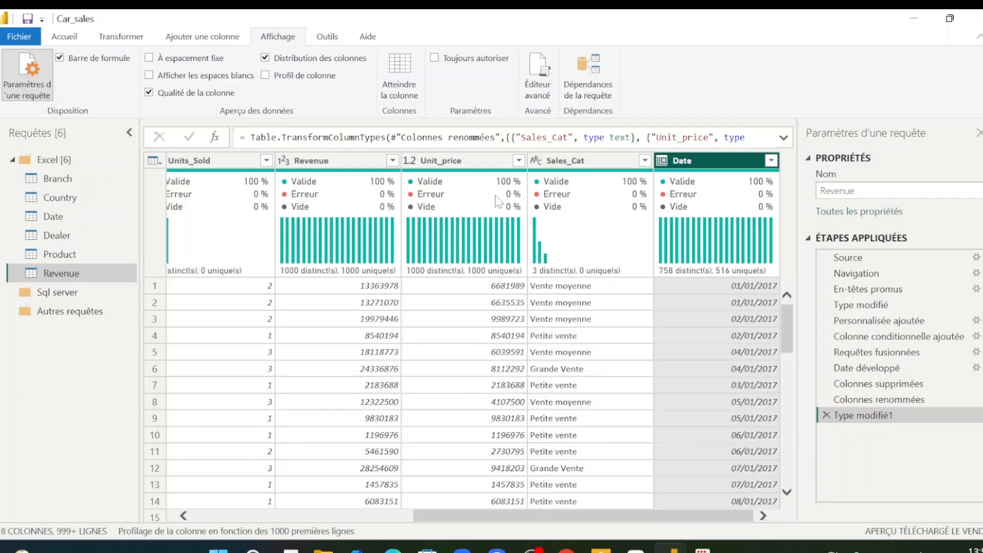
Step: Duplicate the Date column and split the copy by the custom delimiter / at its right-most occurrence
right_click(689, 161)
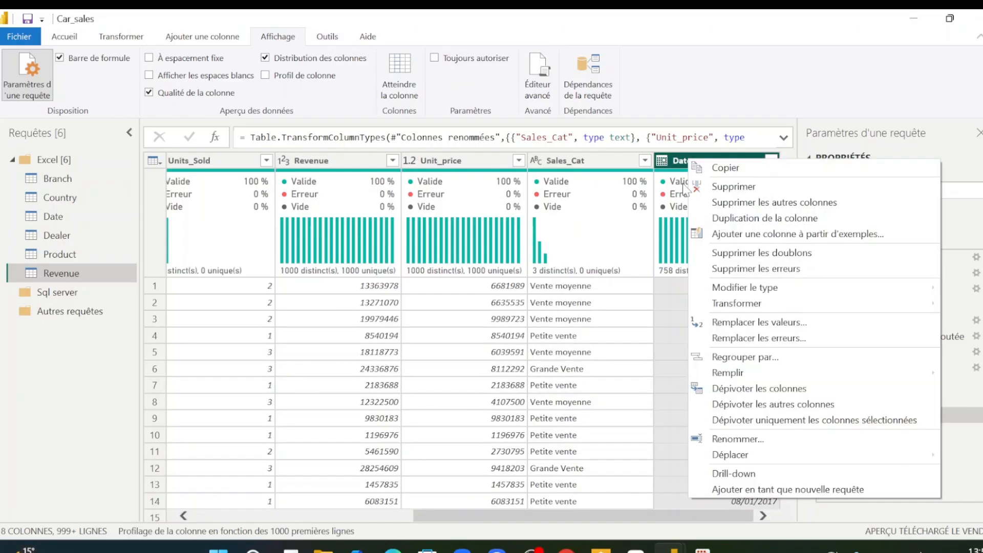
left_click(721, 220)
left_click(67, 37)
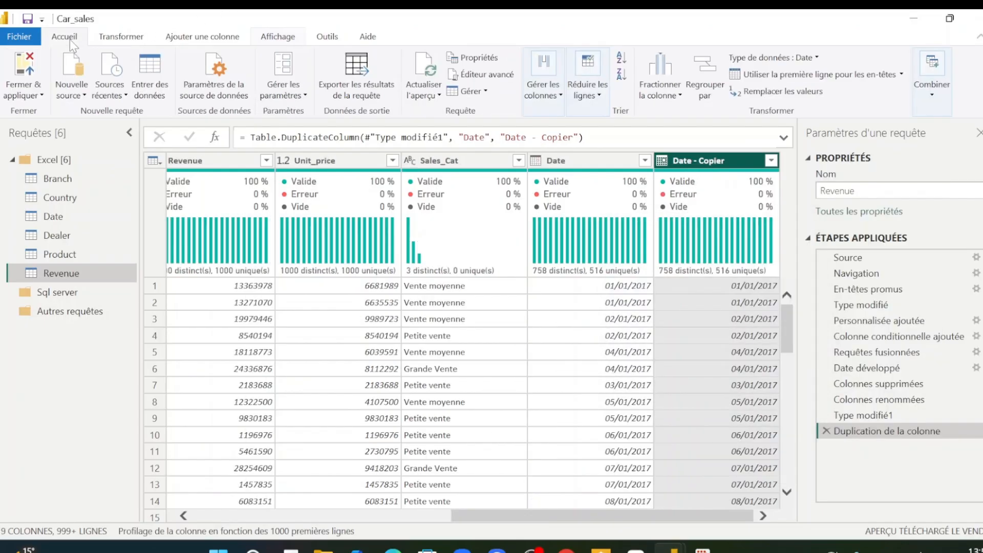
left_click(669, 98)
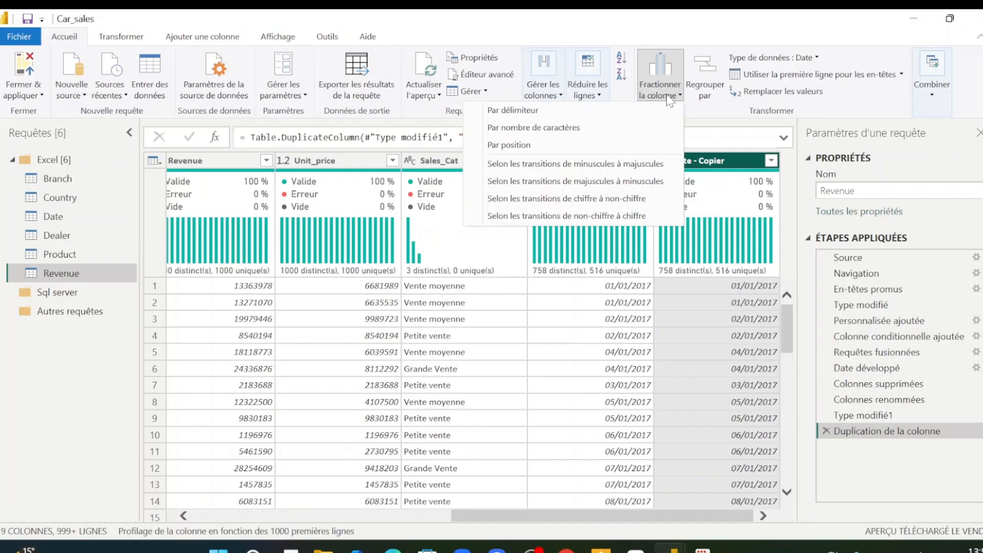
left_click(523, 116)
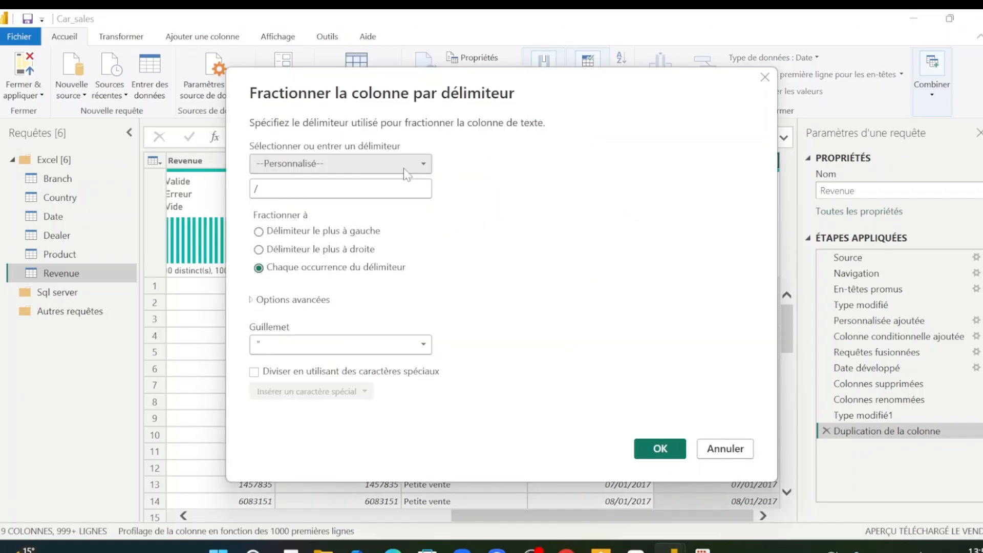
left_click(406, 174)
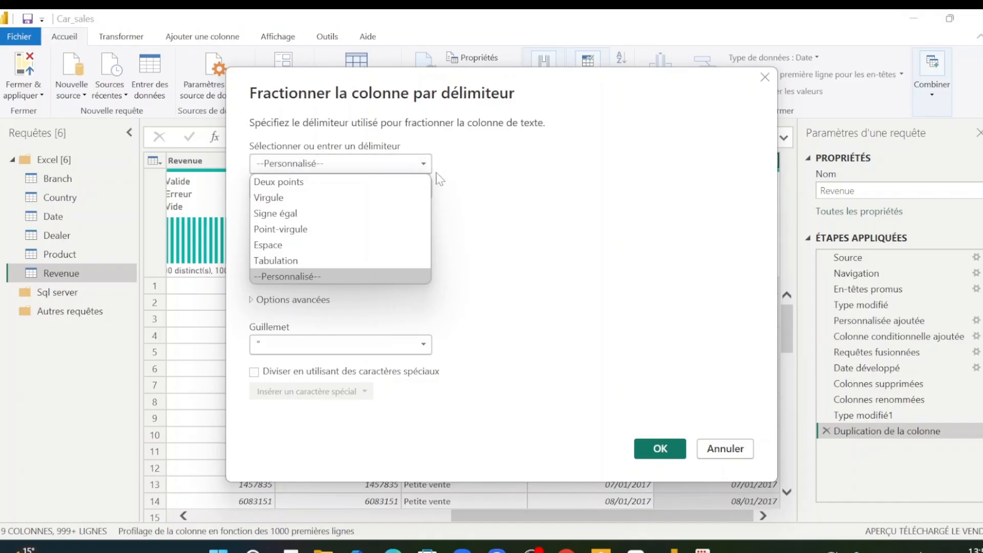
left_click(646, 448)
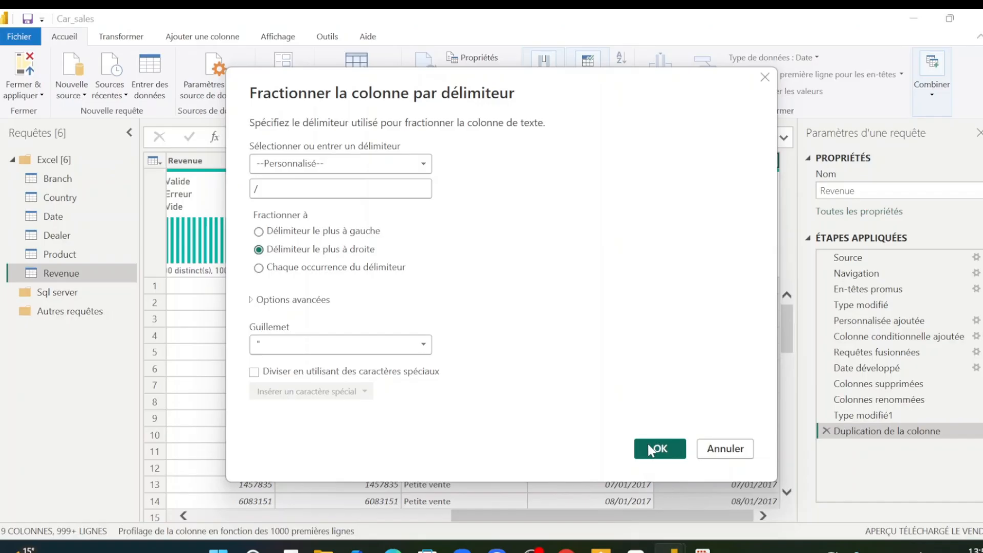
left_click(664, 450)
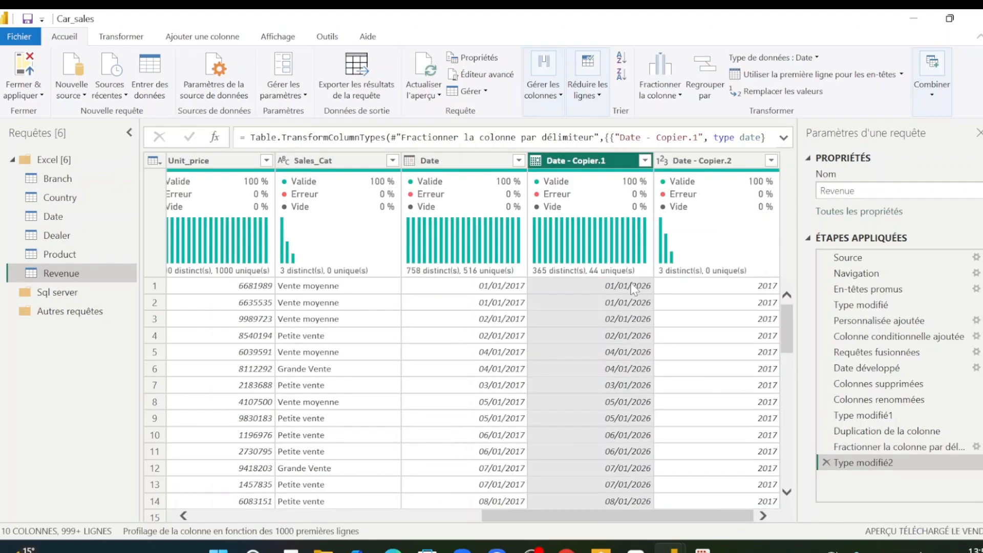
Step: Split the Date - Copier.1 column at every occurrence of the / delimiter and review the resulting columns
left_click(660, 87)
left_click(560, 111)
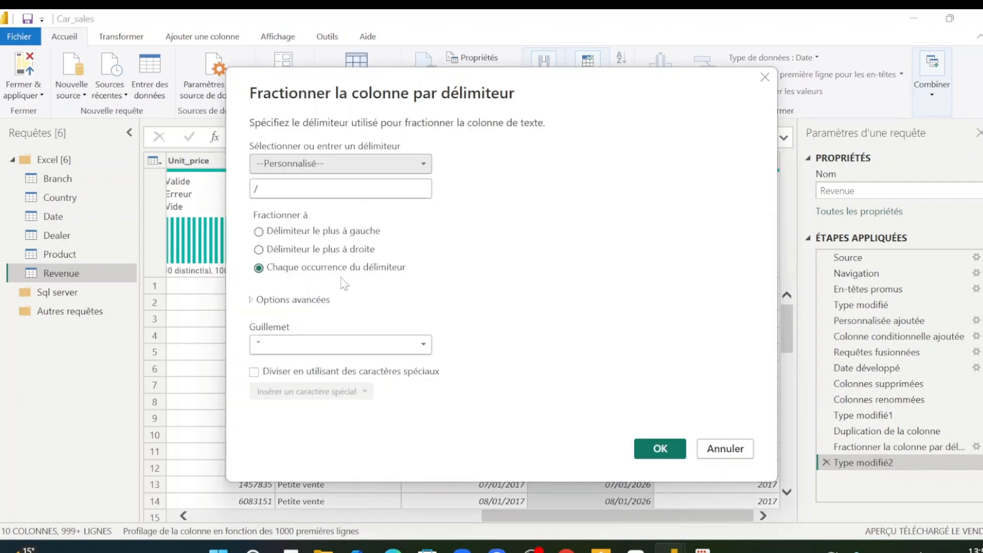
left_click(660, 449)
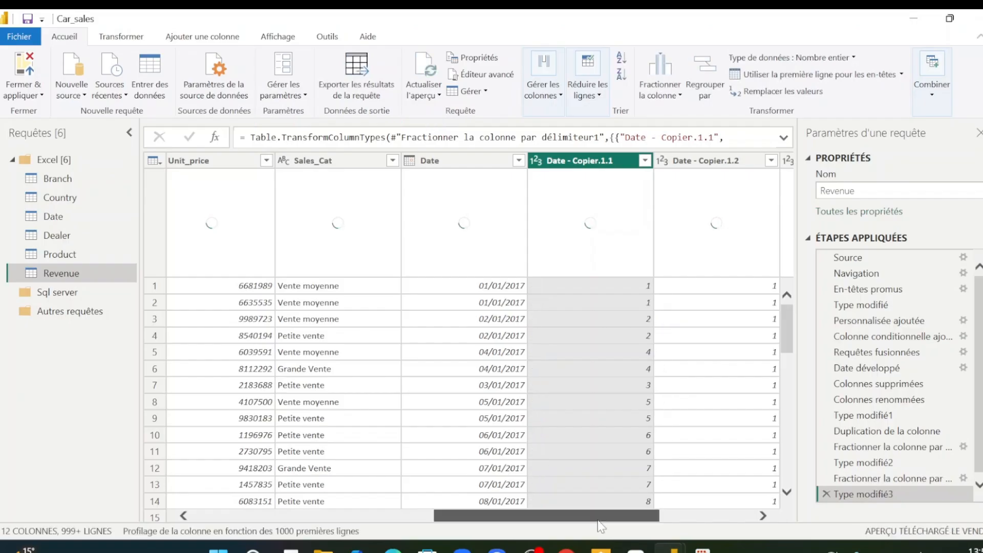
left_click_drag(598, 520, 644, 521)
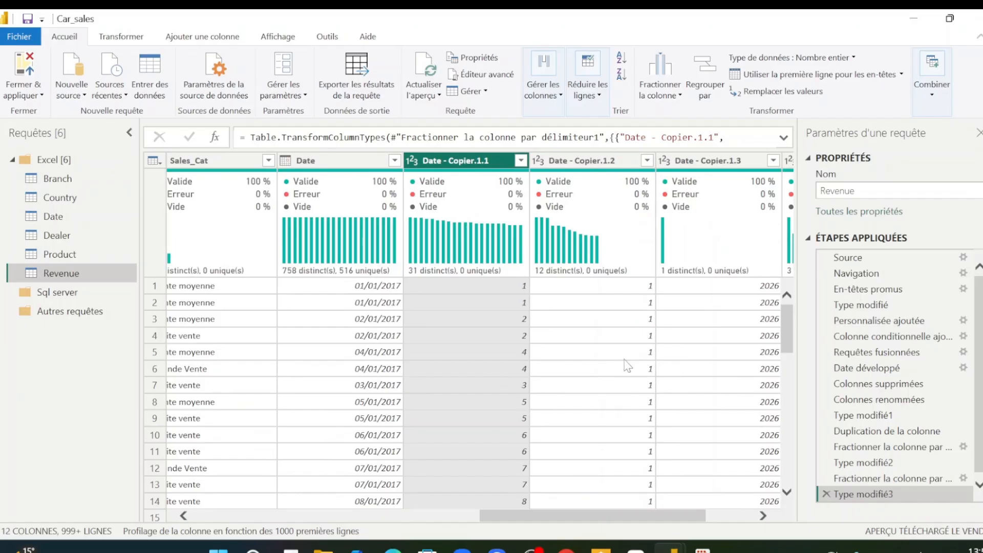
left_click_drag(656, 514, 699, 514)
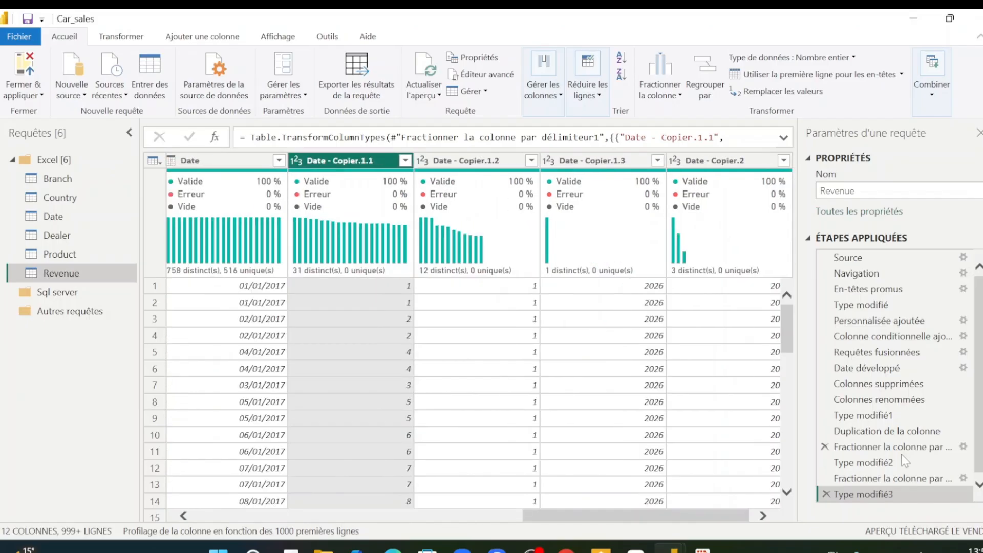
Step: Delete the applied steps after Type modifié1 in the Revenue query, including both column splits and the Date duplication
left_click(826, 494)
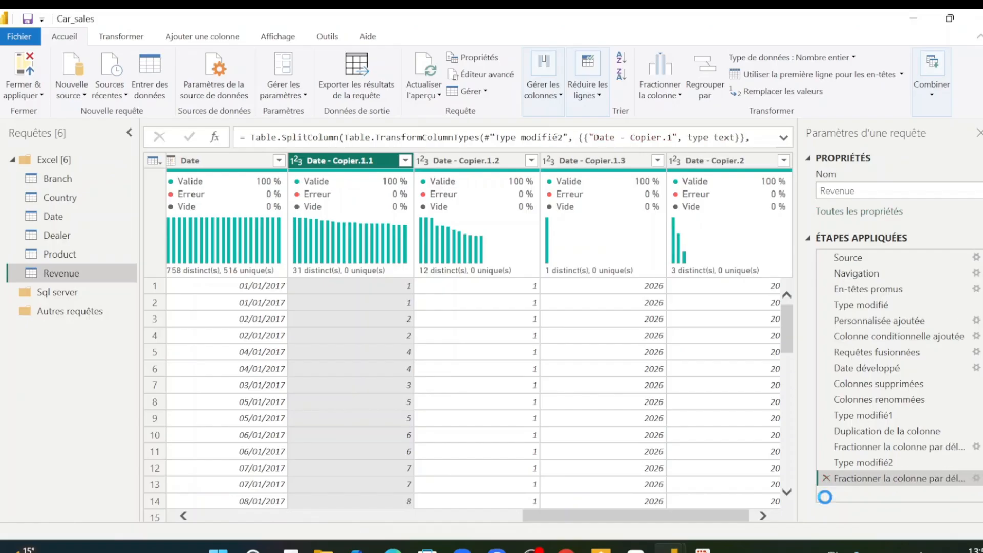
left_click(826, 479)
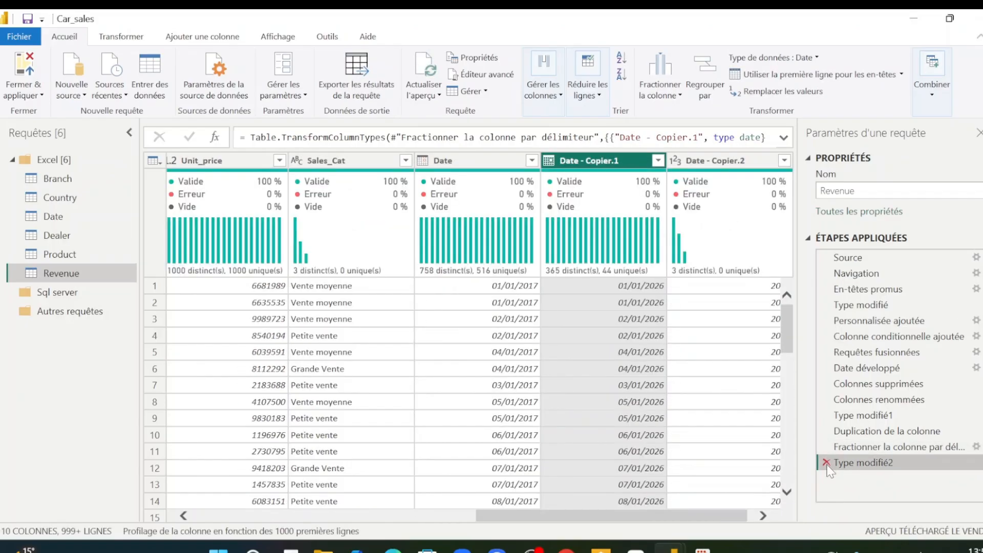
left_click(826, 462)
left_click(826, 447)
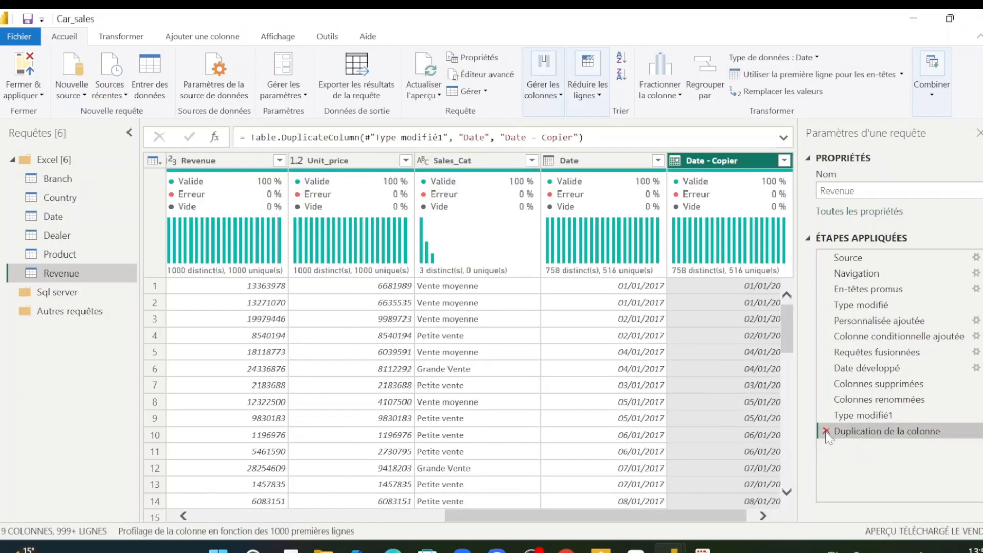
left_click(826, 431)
right_click(716, 162)
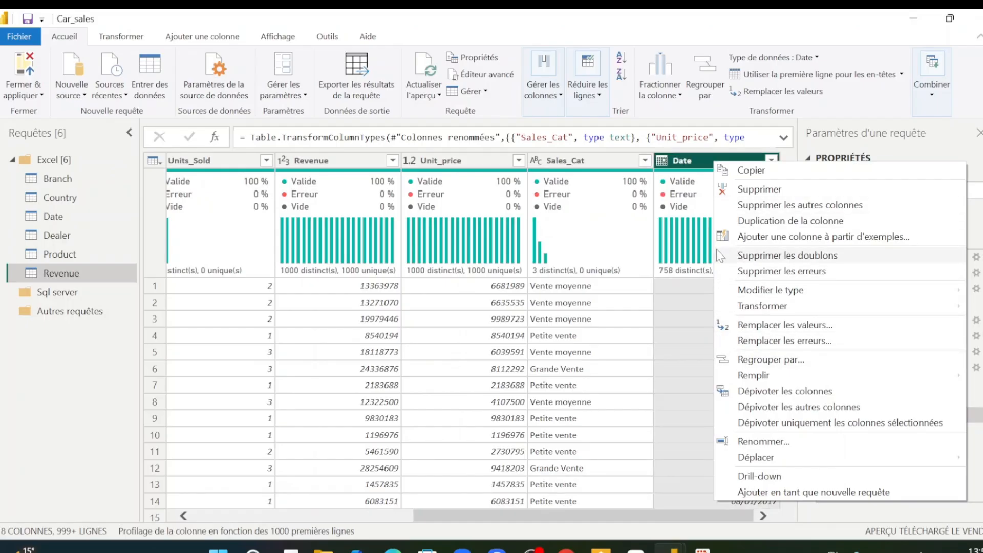
mouse_move(726, 306)
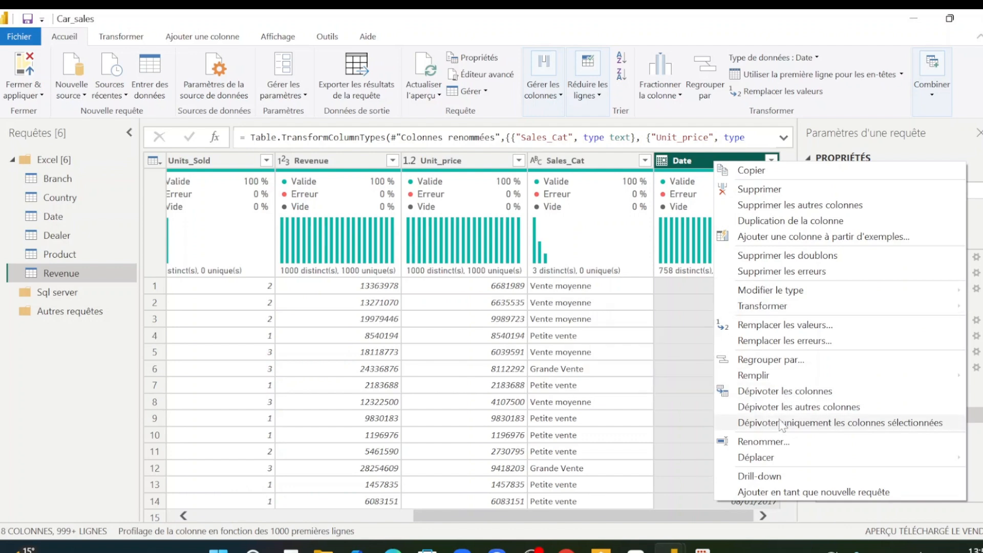
left_click(687, 386)
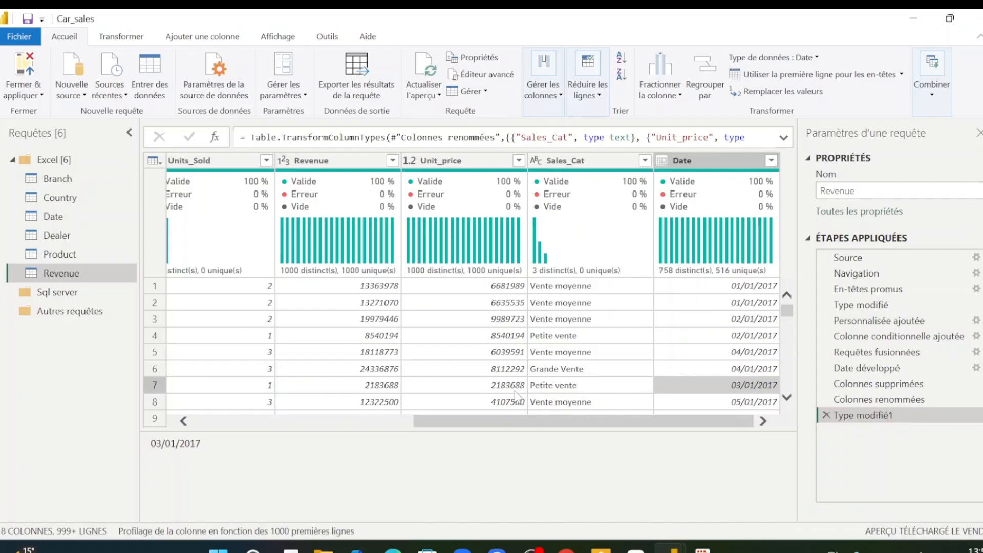
Step: Close the query editor and apply the query changes to the model
left_click(29, 95)
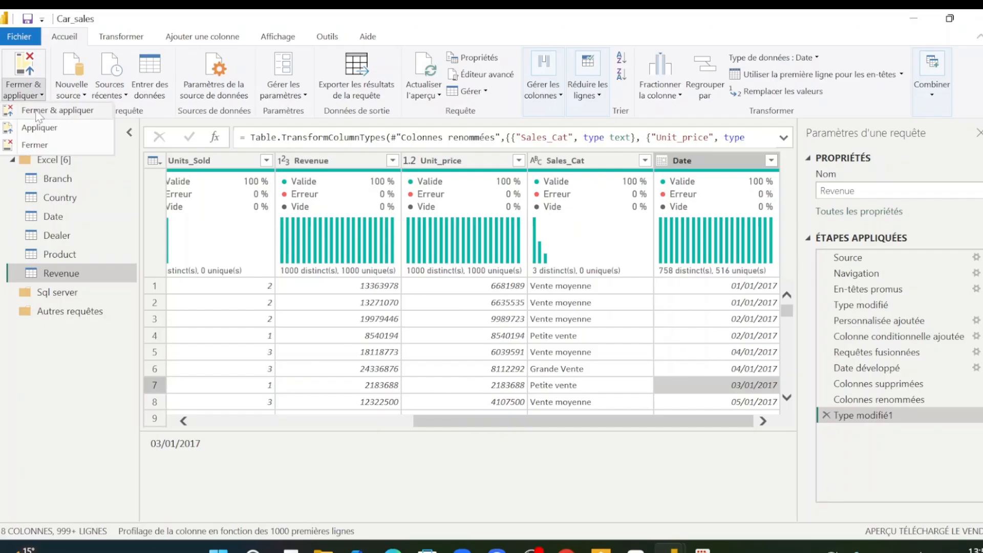